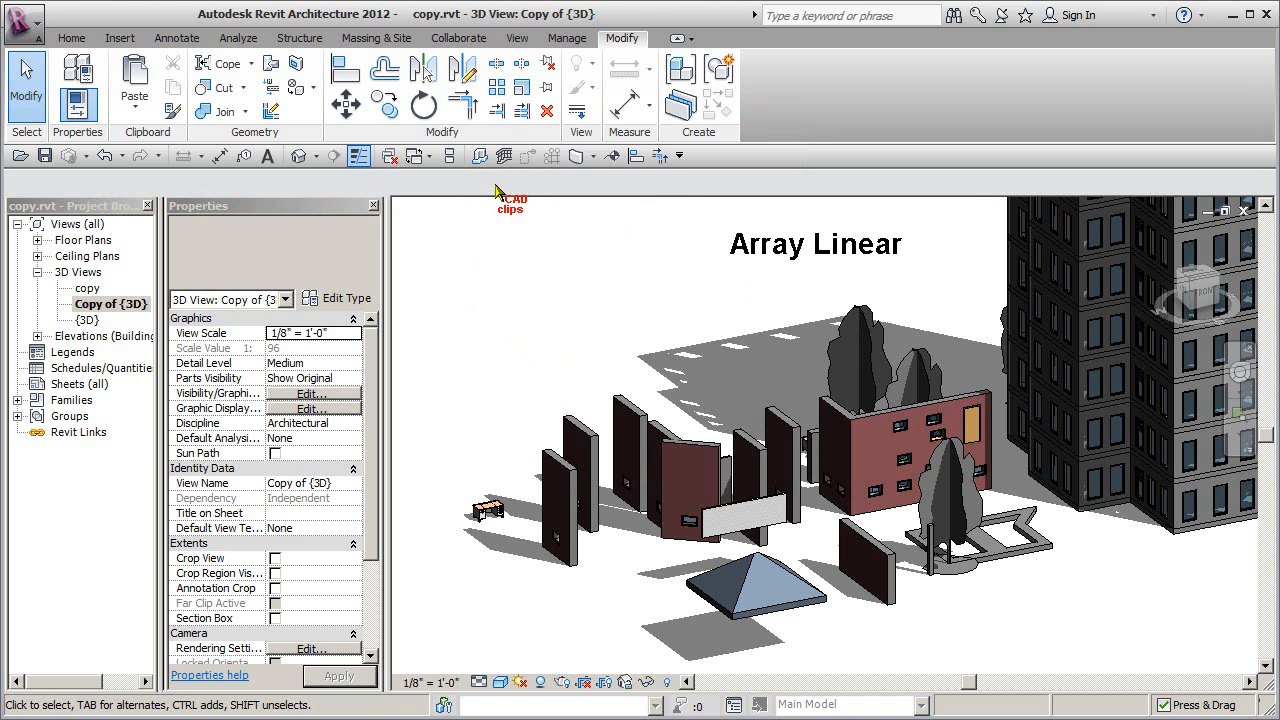
- Open the Level 1 floor plan to work on the desk
{"action": "middle_click_drag", "start_coordinate": [538, 398], "coordinate": [605, 368]}
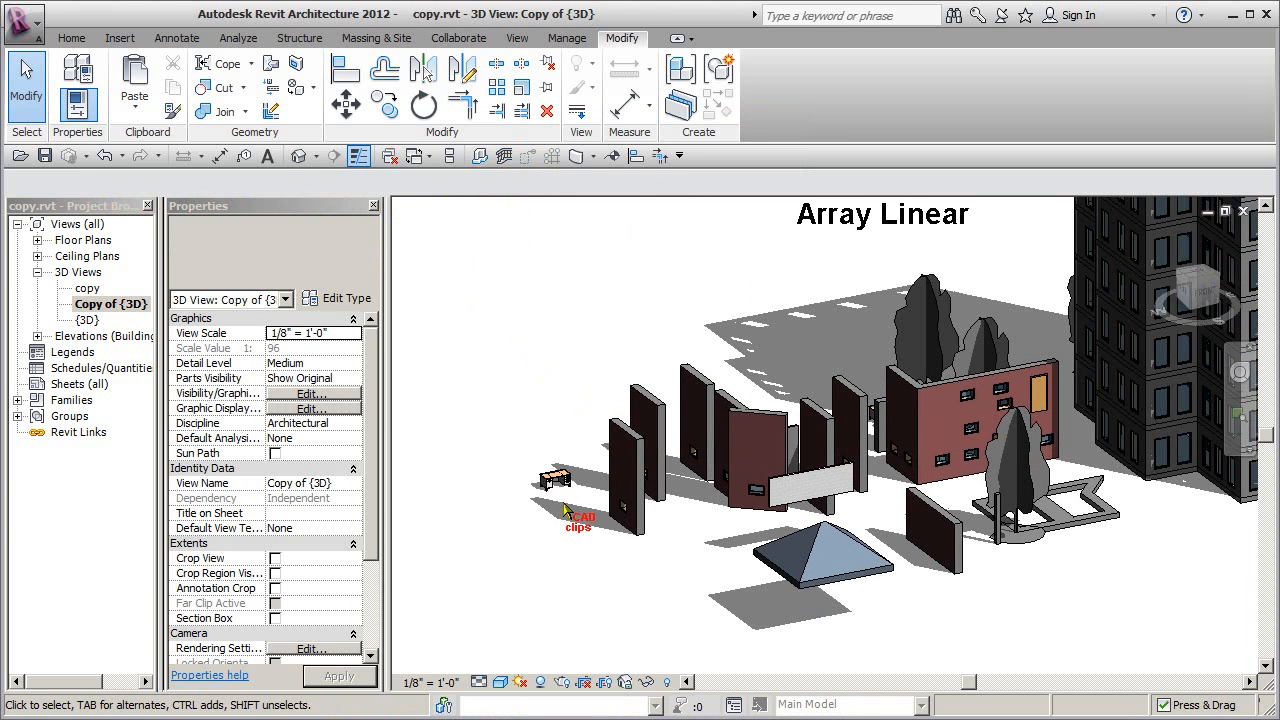
{"action": "scroll", "coordinate": [563, 513], "scroll_direction": "up", "scroll_amount": 5}
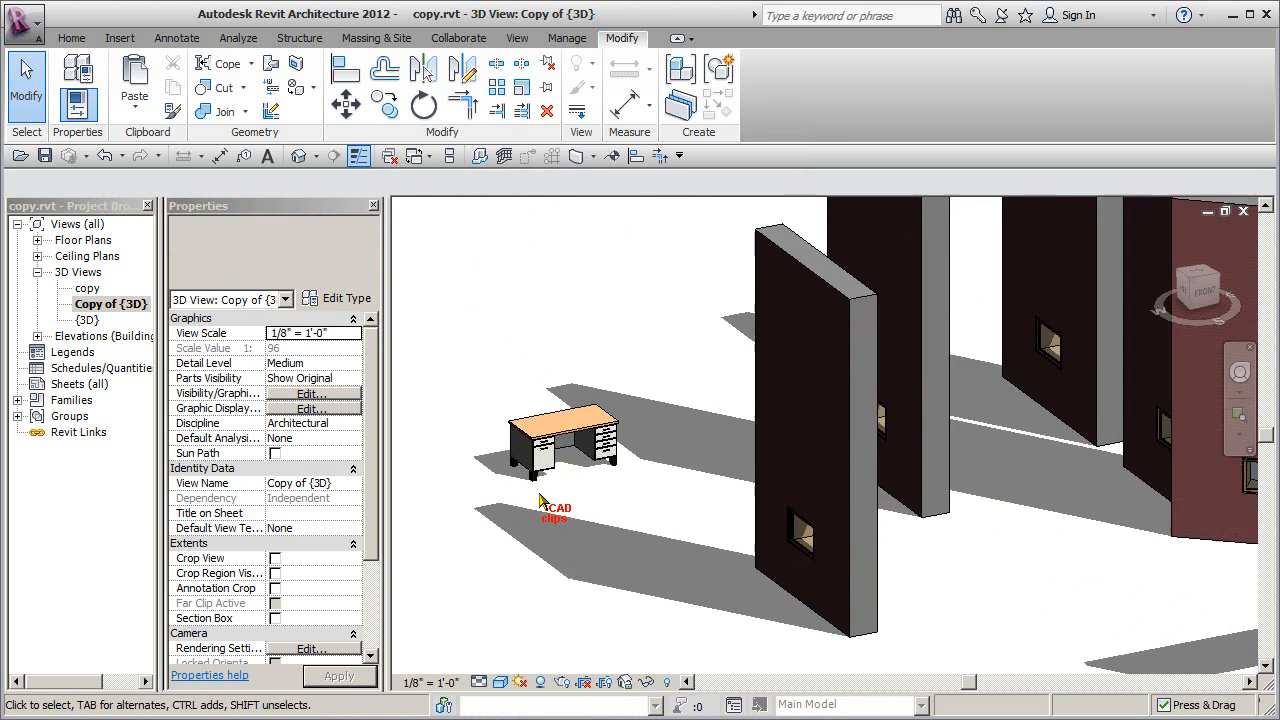
{"action": "scroll", "coordinate": [540, 500], "scroll_direction": "up", "scroll_amount": 2}
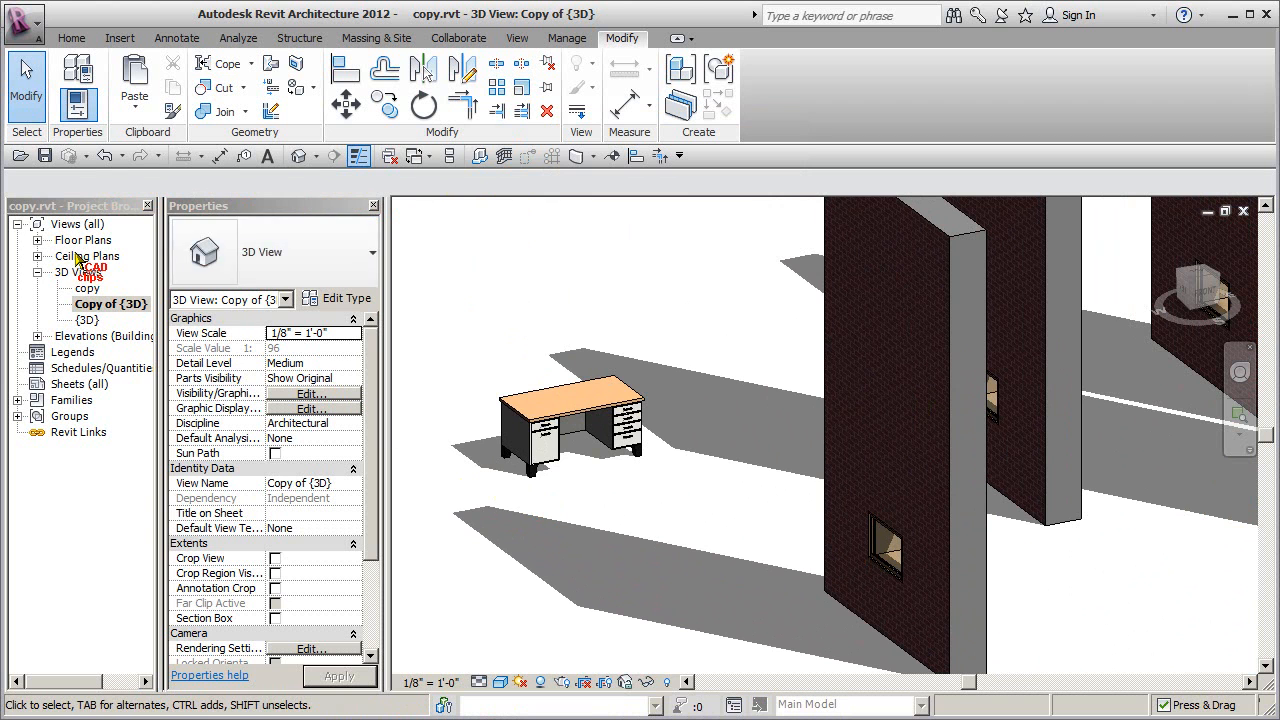
{"action": "left_click", "coordinate": [37, 240]}
{"action": "left_click", "coordinate": [92, 256]}
{"action": "double_click", "coordinate": [92, 256]}
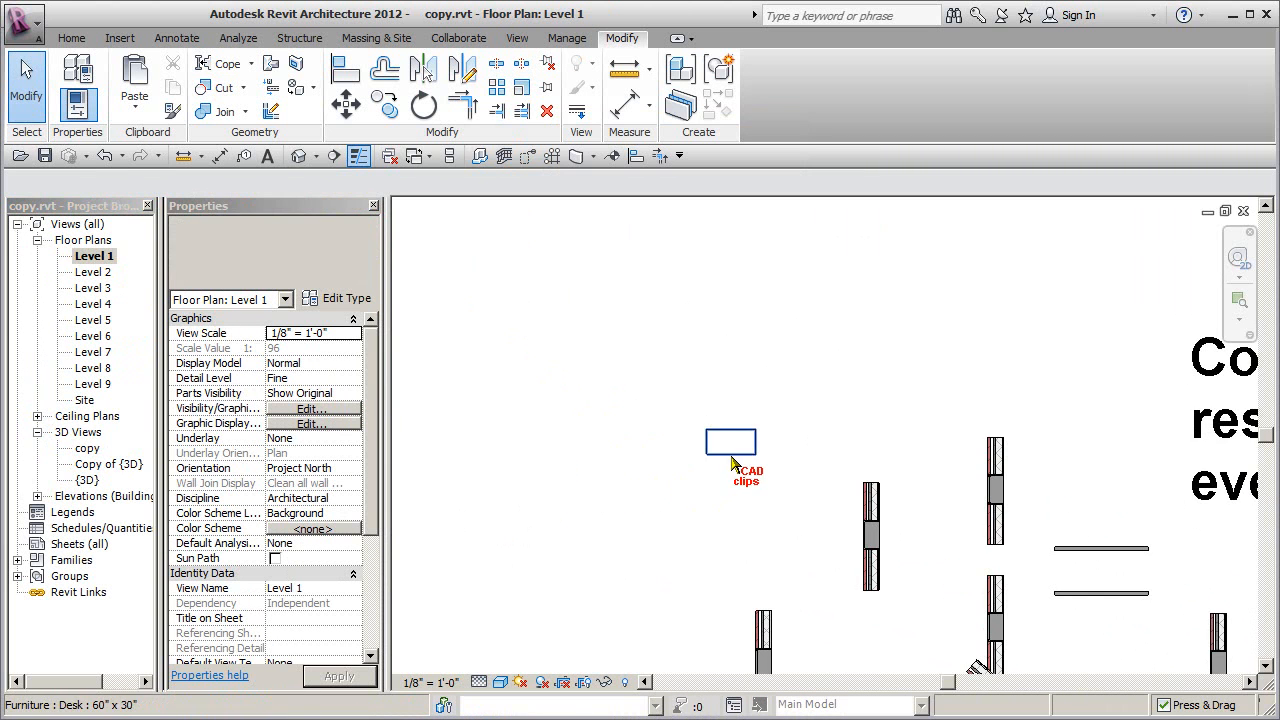
{"action": "left_click", "coordinate": [731, 445]}
{"action": "key", "text": "Escape"}
{"action": "scroll", "coordinate": [750, 475], "scroll_direction": "up", "scroll_amount": 1}
{"action": "middle_click_drag", "start_coordinate": [750, 475], "coordinate": [803, 563]}
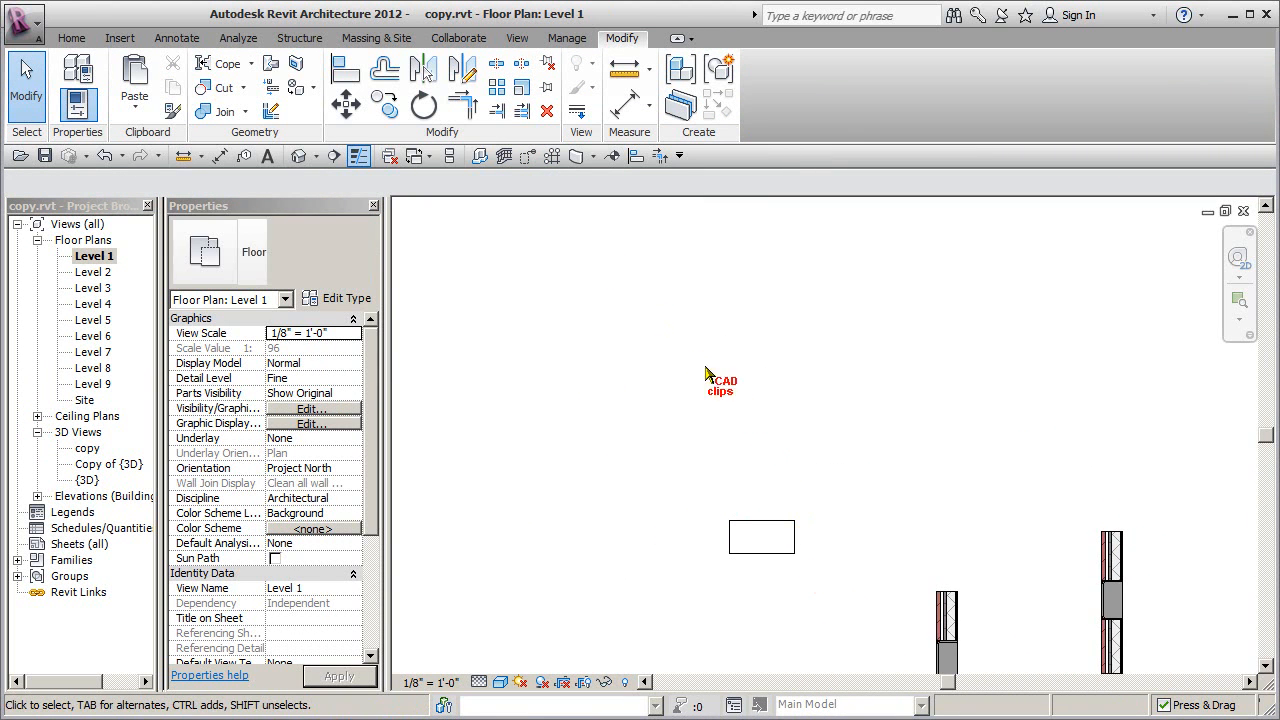
{"action": "left_click", "coordinate": [768, 536]}
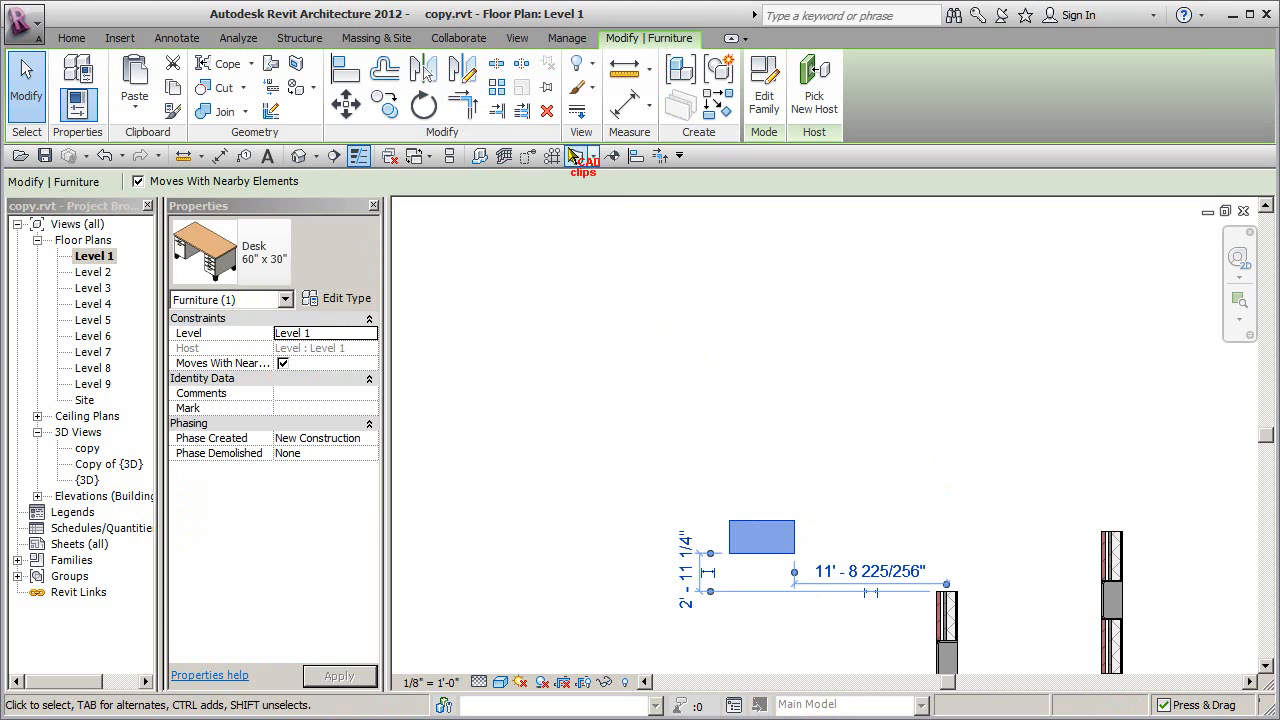
{"action": "left_click", "coordinate": [497, 88]}
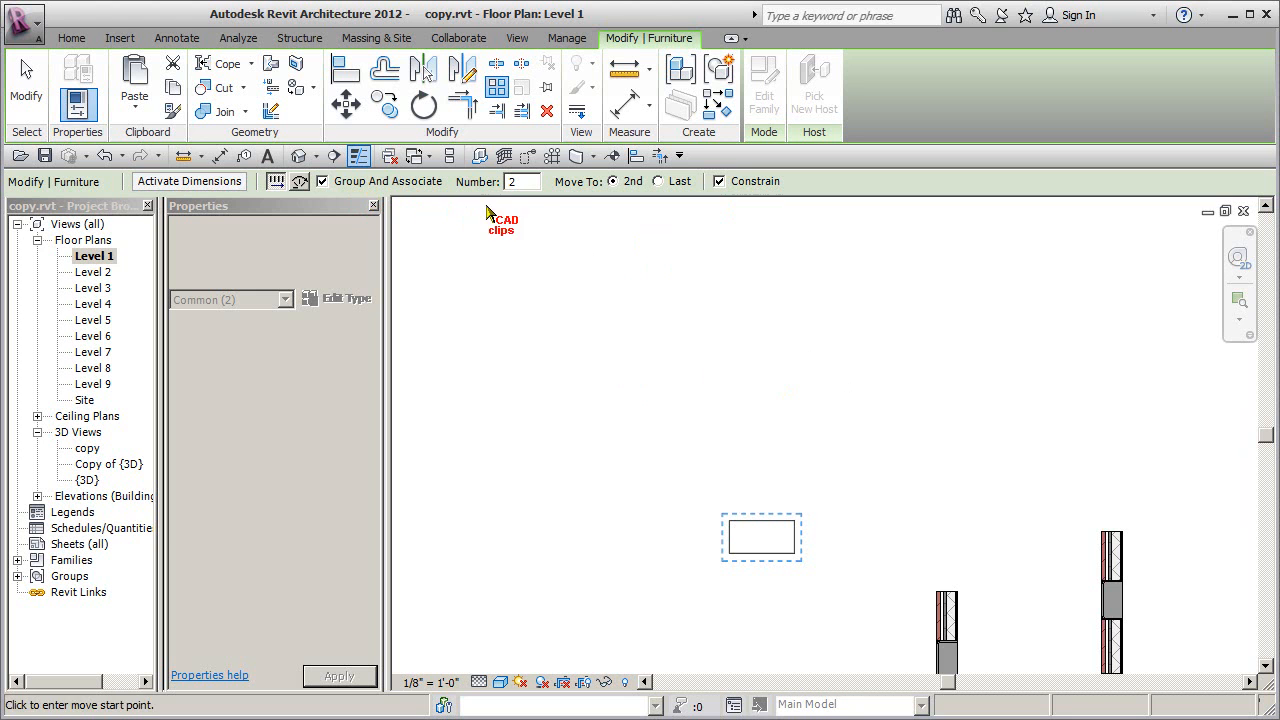
{"action": "double_click", "coordinate": [522, 182]}
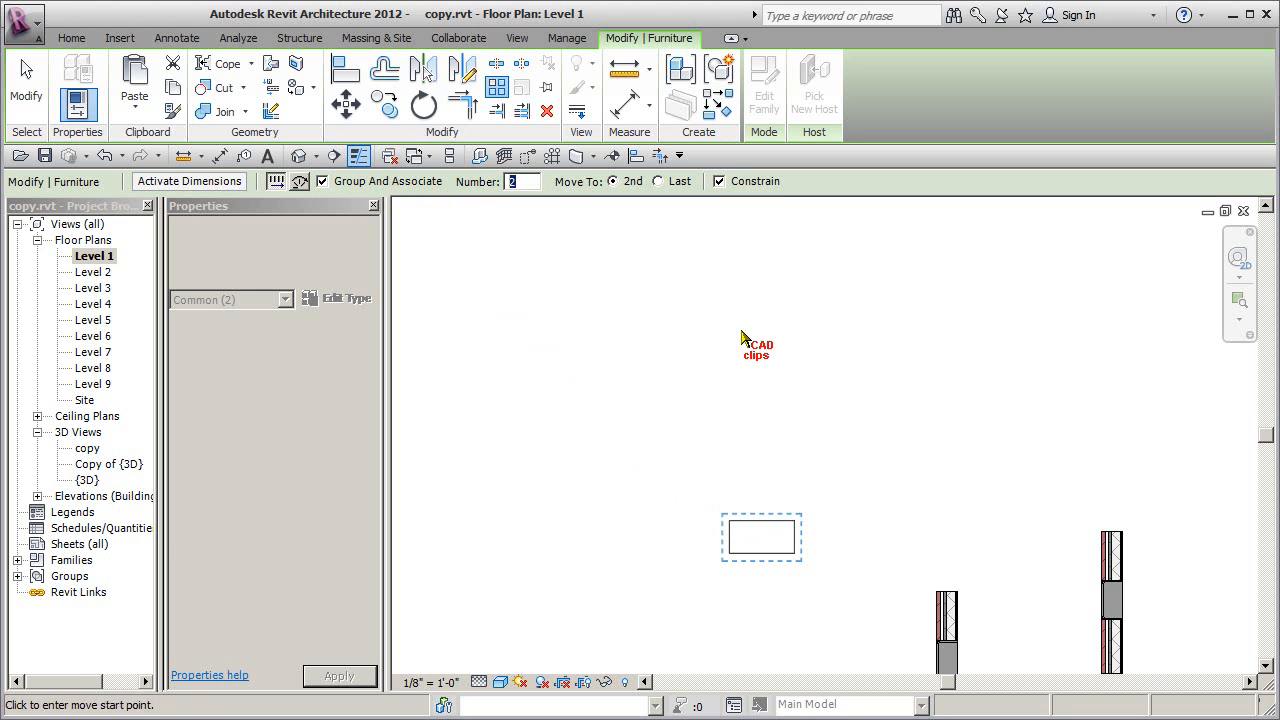
{"action": "left_click", "coordinate": [524, 182]}
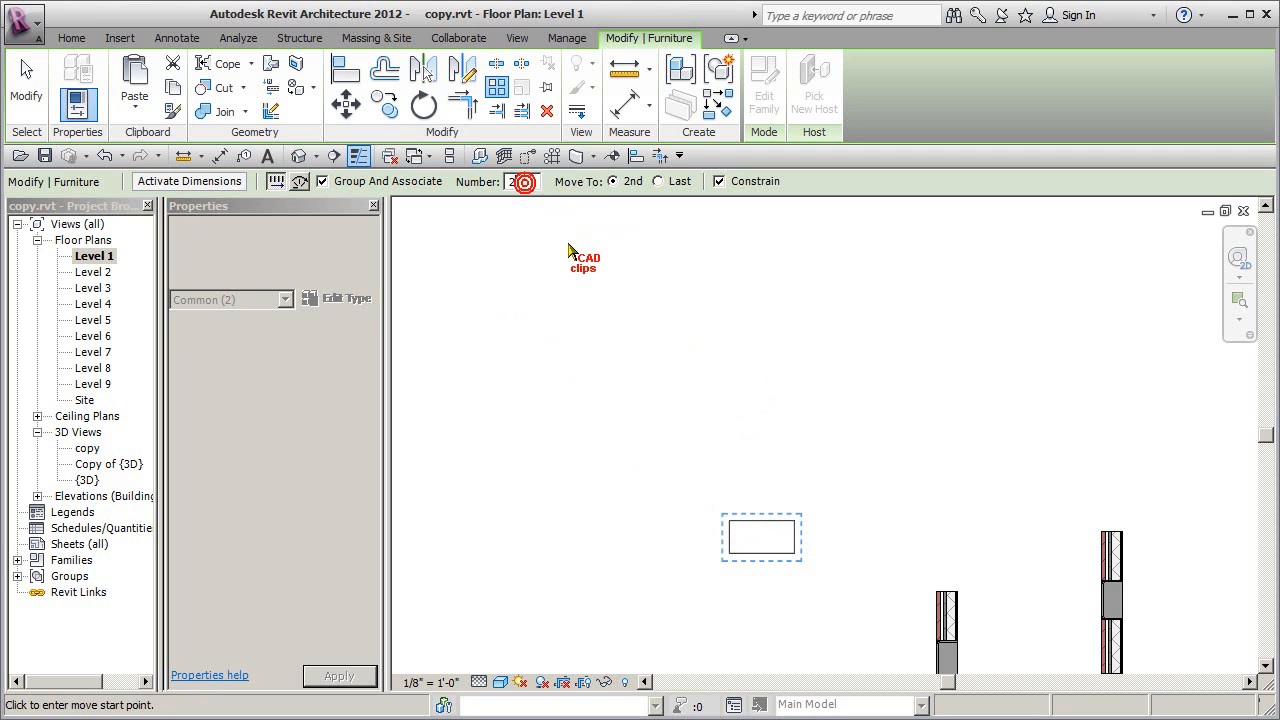
{"action": "double_click", "coordinate": [522, 182]}
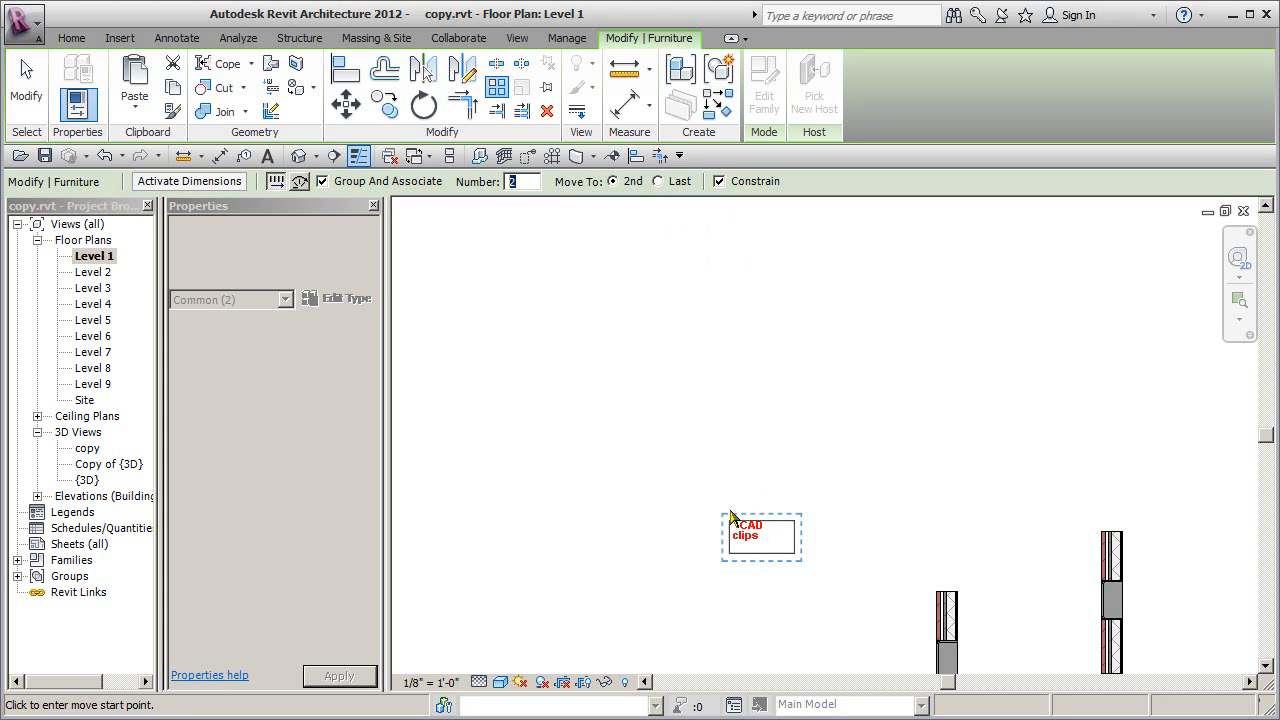
{"action": "middle_click_drag", "start_coordinate": [746, 396], "coordinate": [740, 568]}
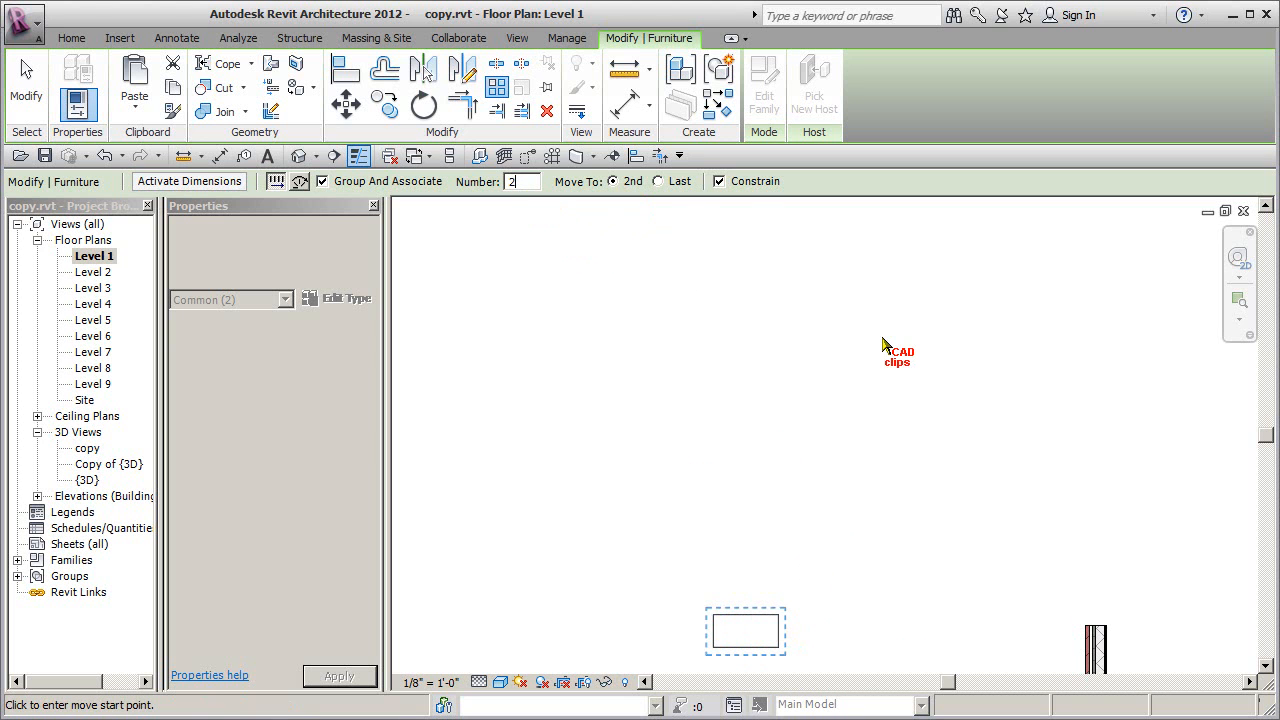
{"action": "left_click", "coordinate": [658, 181]}
{"action": "left_click", "coordinate": [527, 181]}
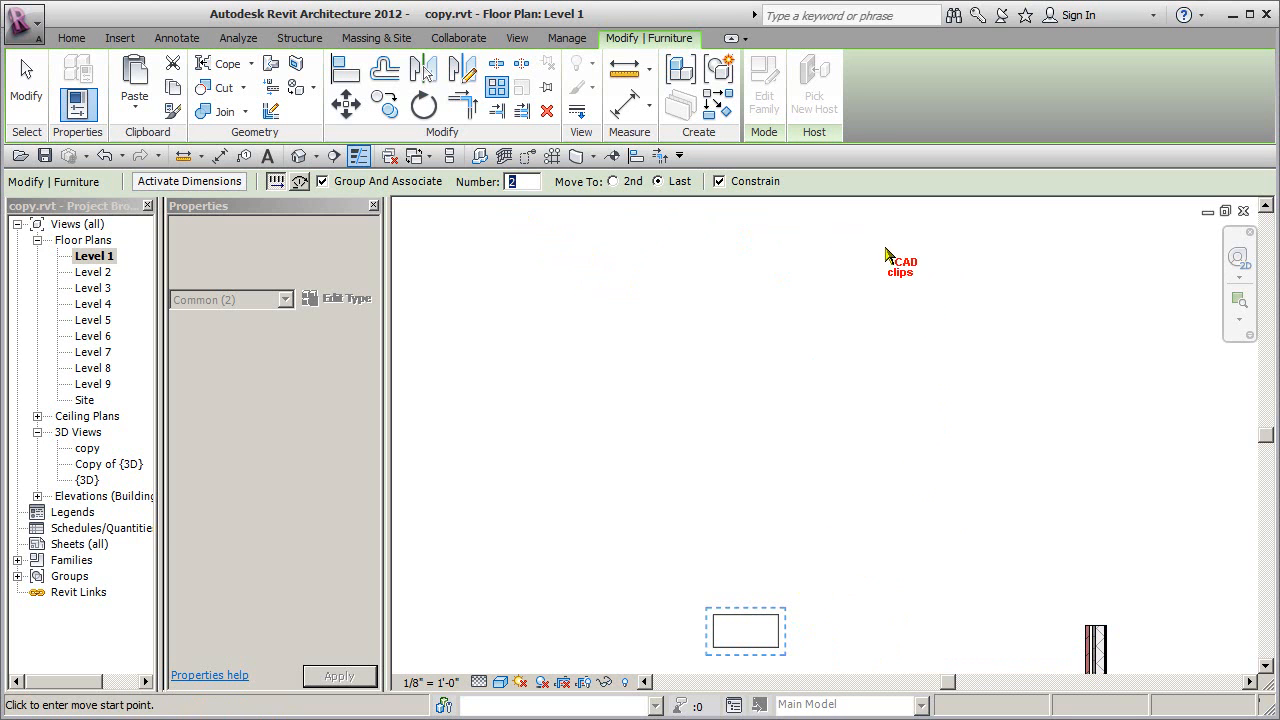
{"action": "left_click", "coordinate": [612, 181]}
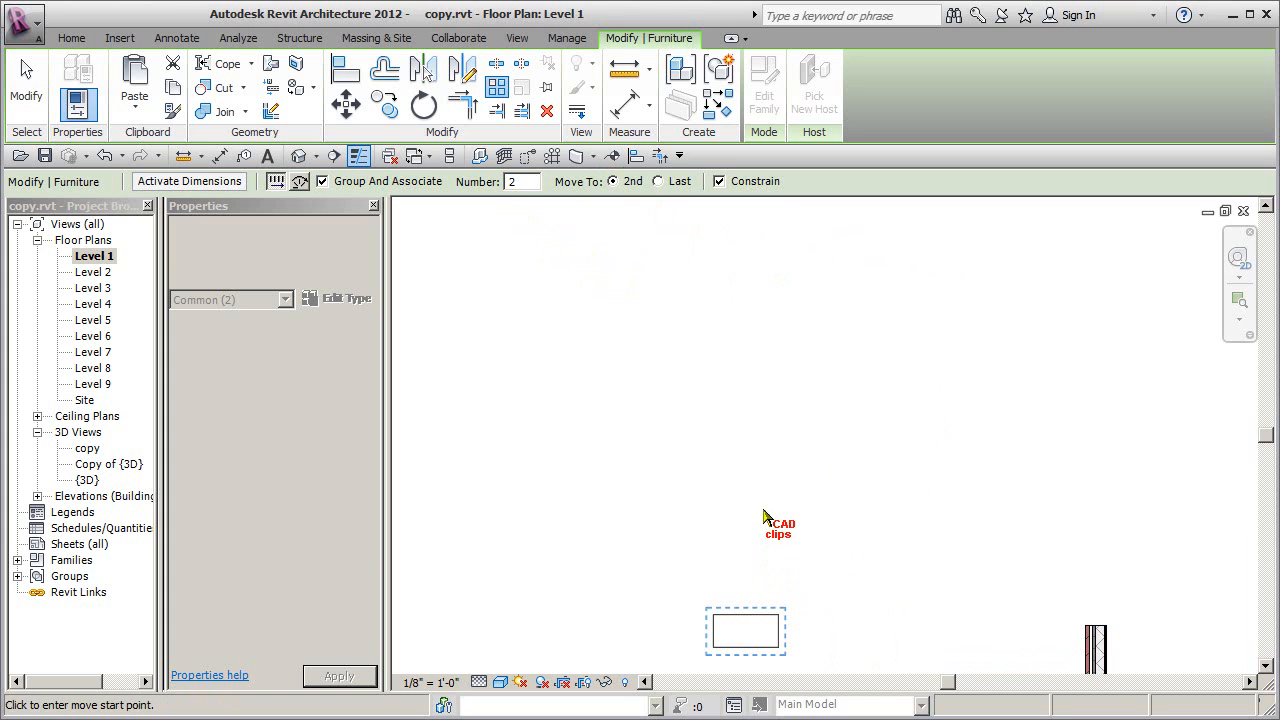
{"action": "left_click", "coordinate": [657, 181]}
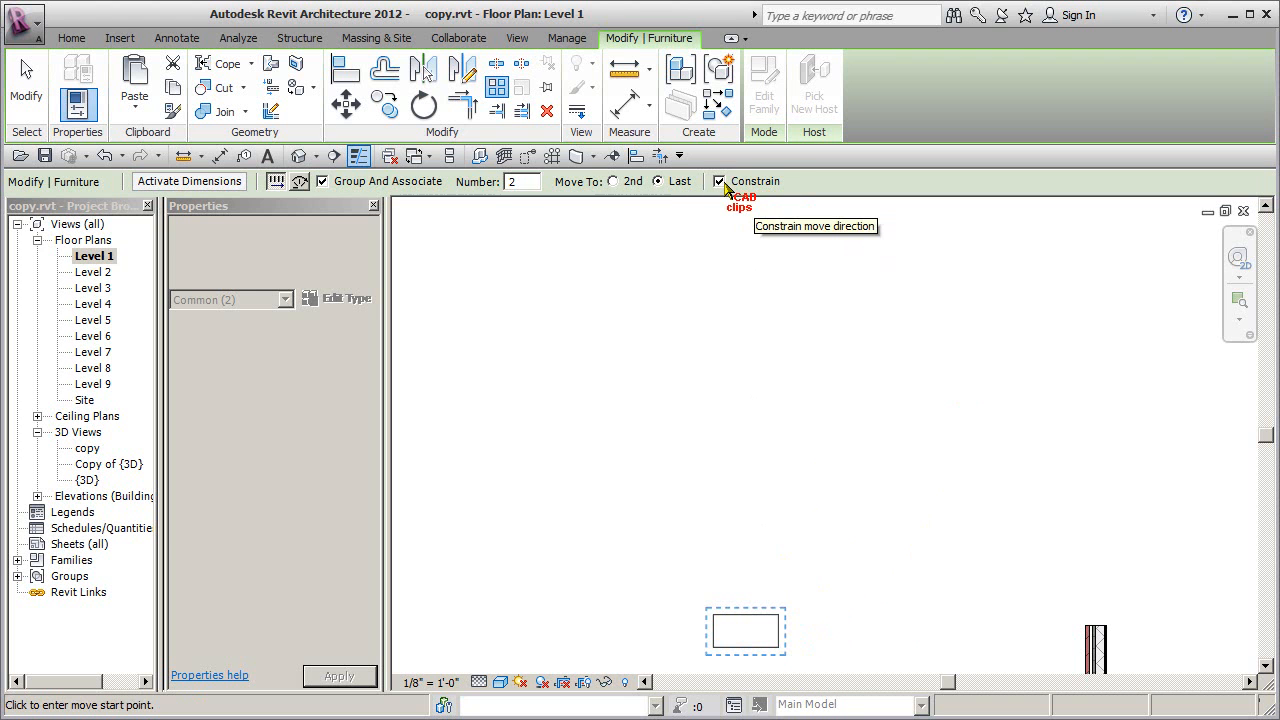
{"action": "left_click", "coordinate": [302, 185]}
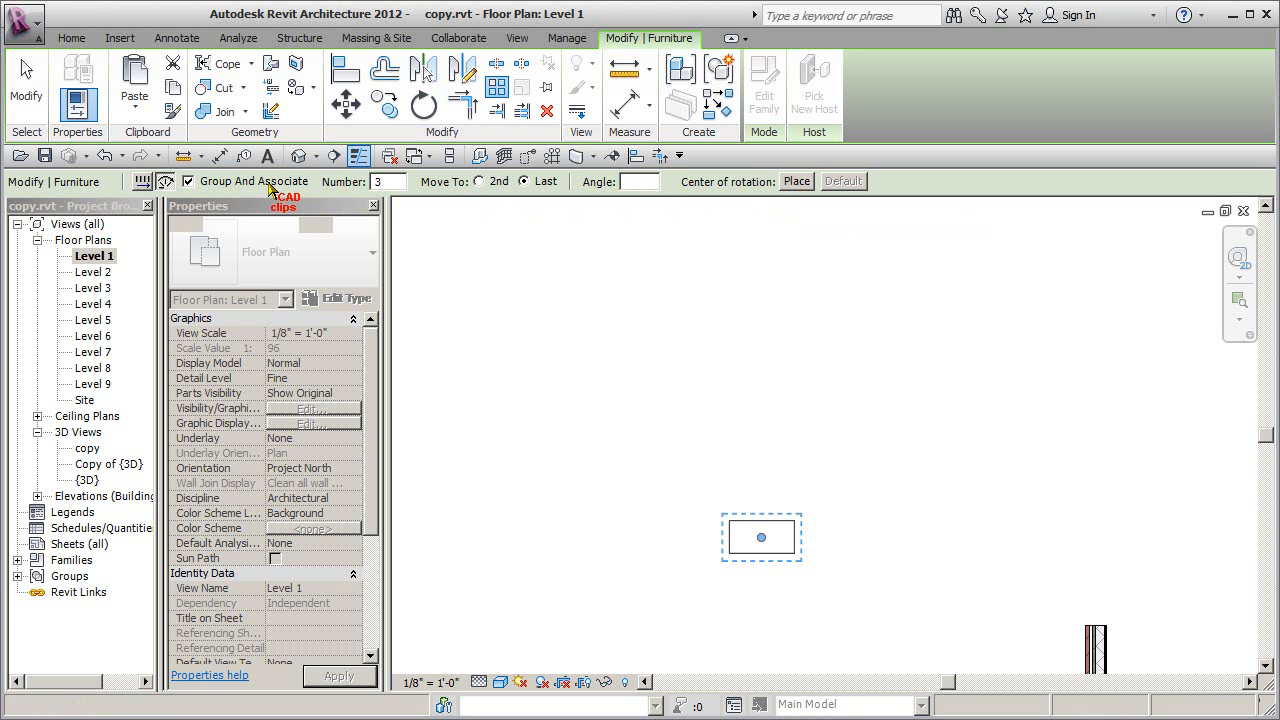
{"action": "left_click", "coordinate": [143, 181]}
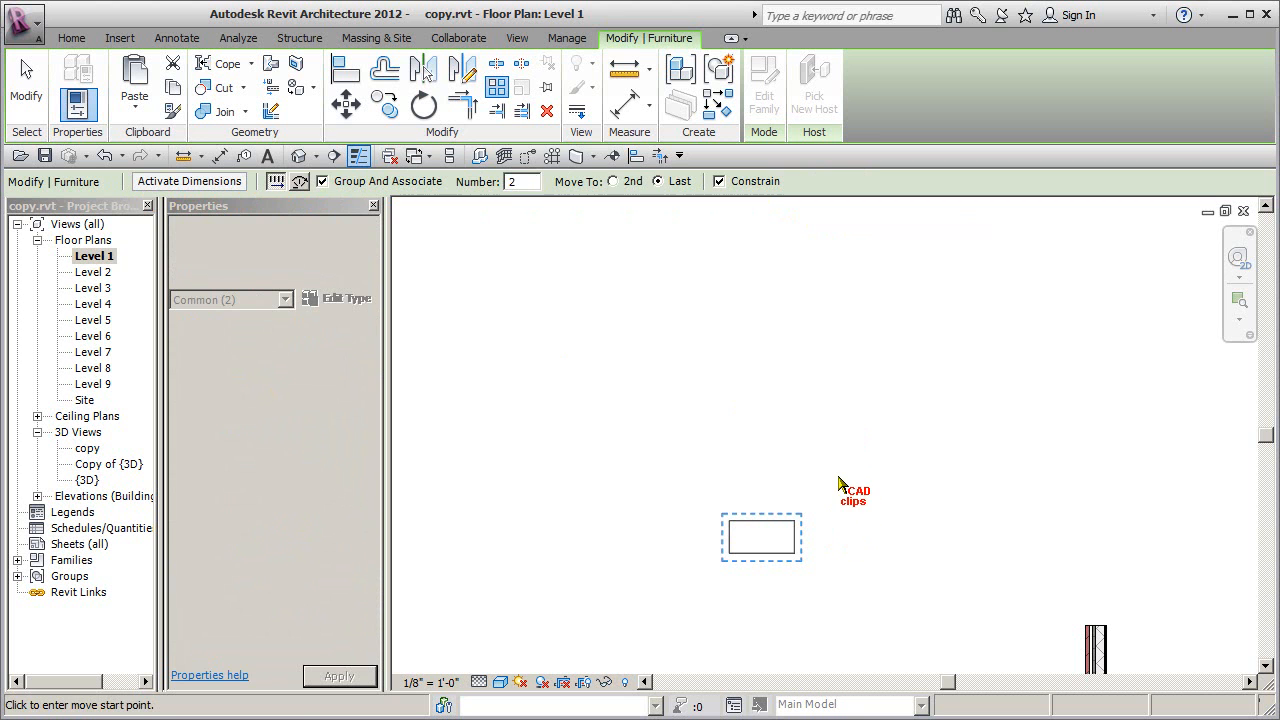
{"action": "key", "text": "Escape"}
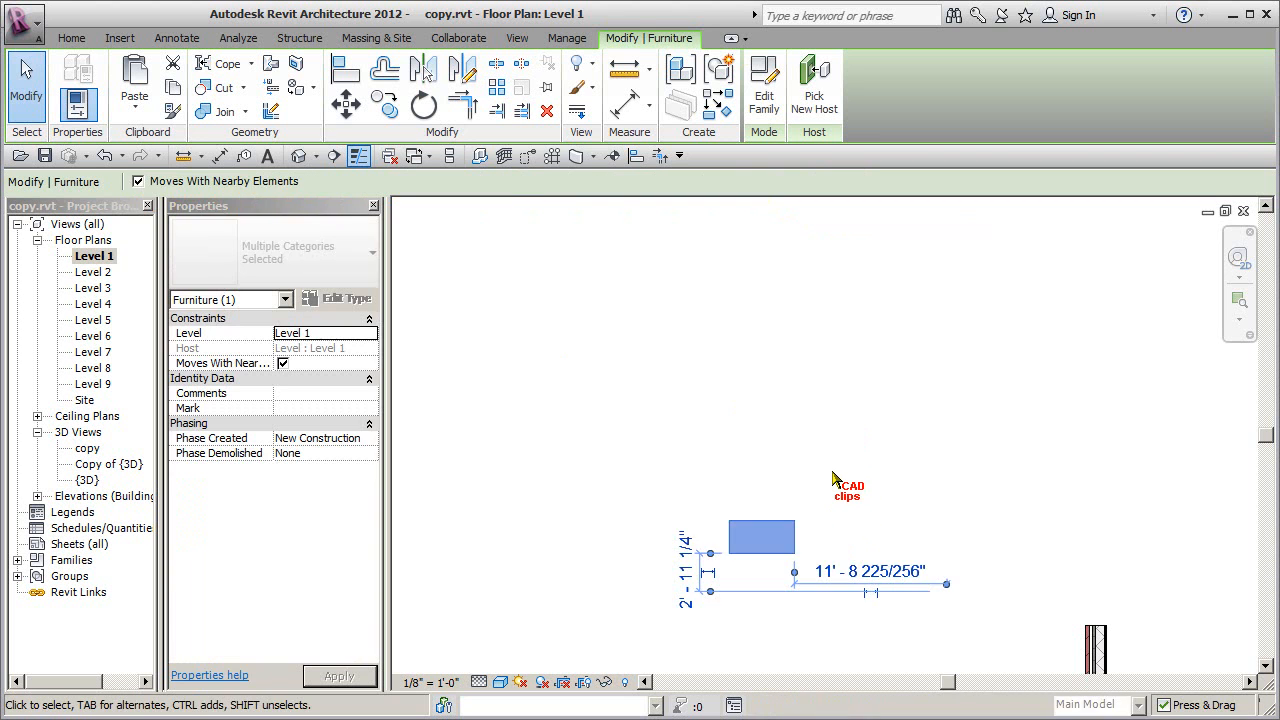
{"action": "key", "text": "Escape"}
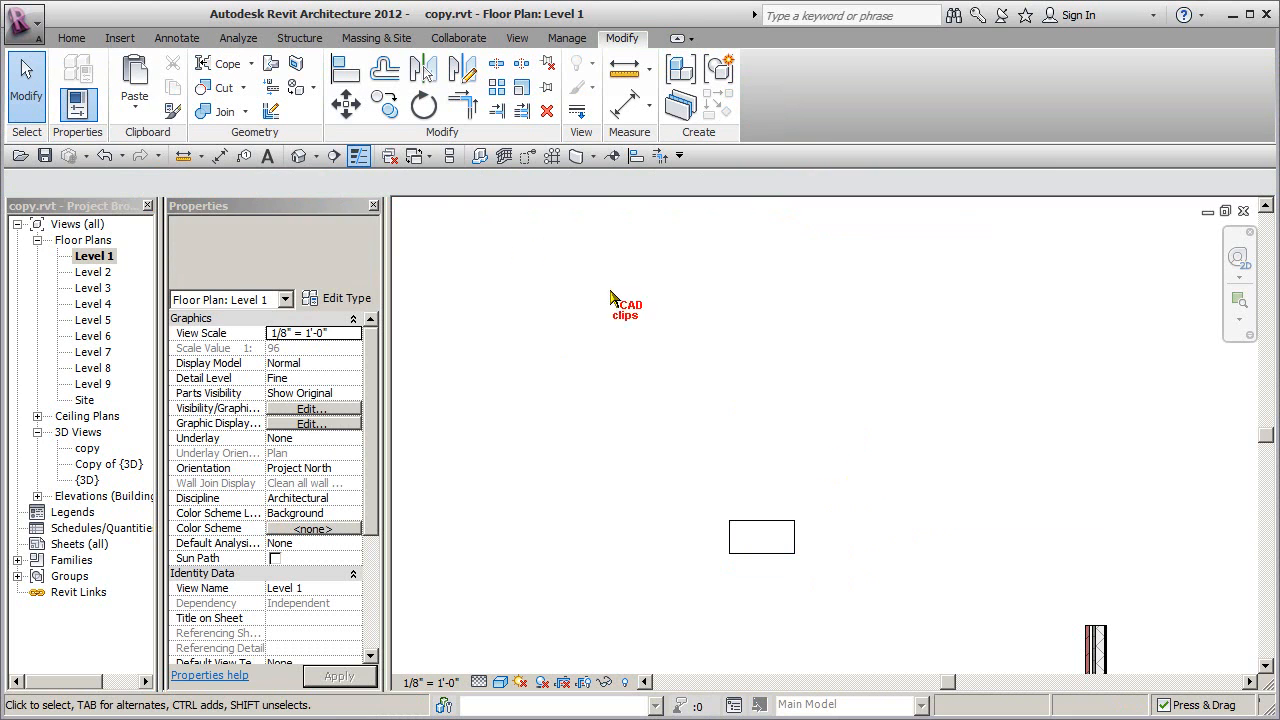
{"action": "left_click", "coordinate": [25, 72]}
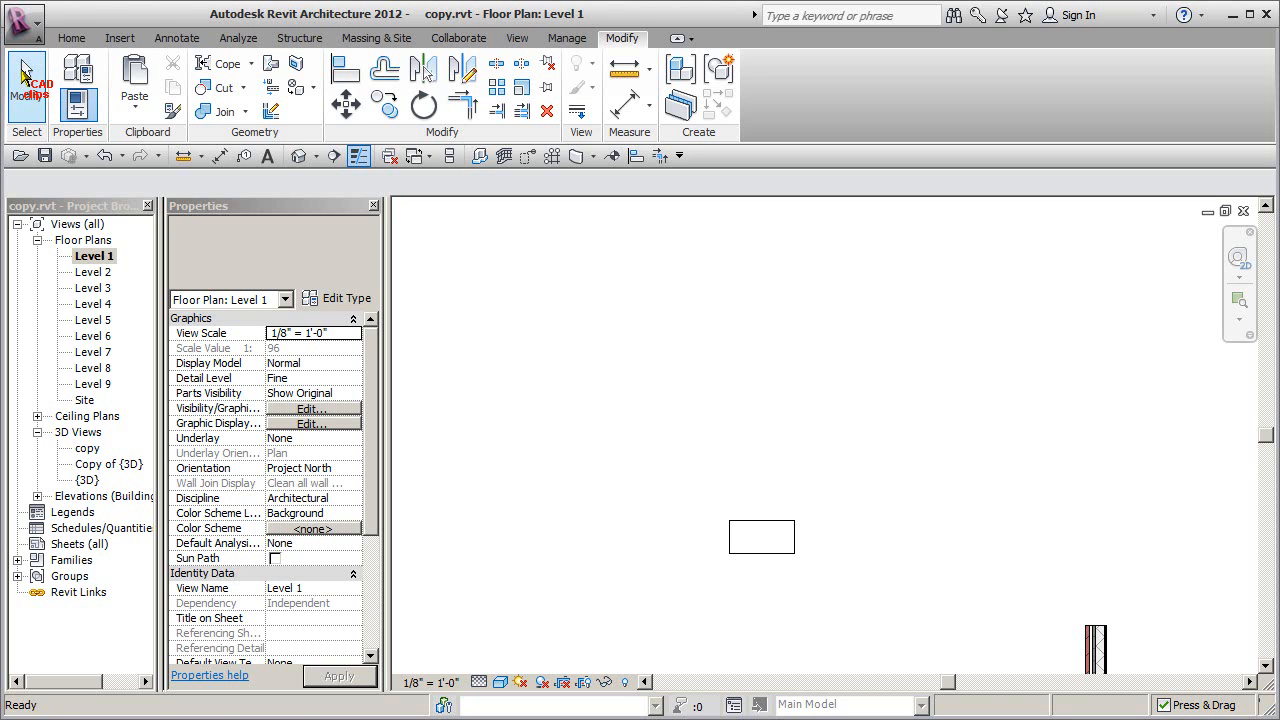
- Array the desk linearly as 4 grouped members, moved to Last with Constrain off, diagonally up and to the right over about 23' 8"
{"action": "left_click", "coordinate": [24, 70]}
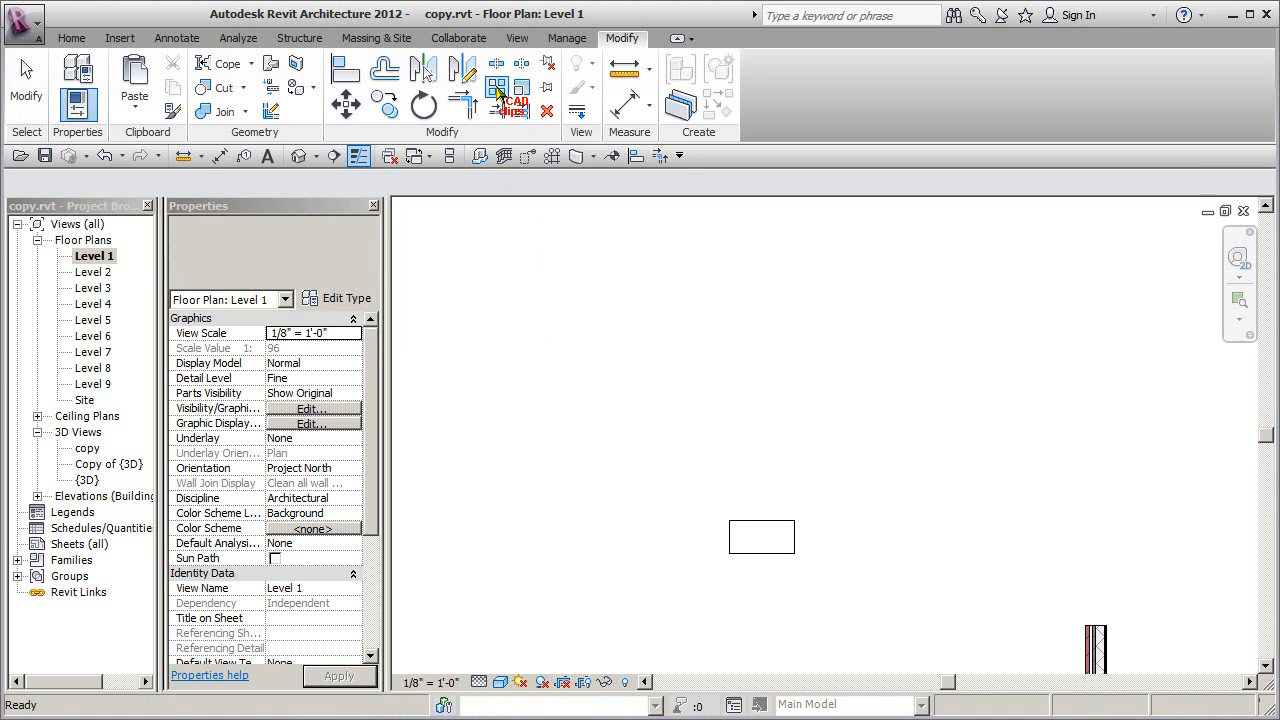
{"action": "left_click", "coordinate": [754, 520]}
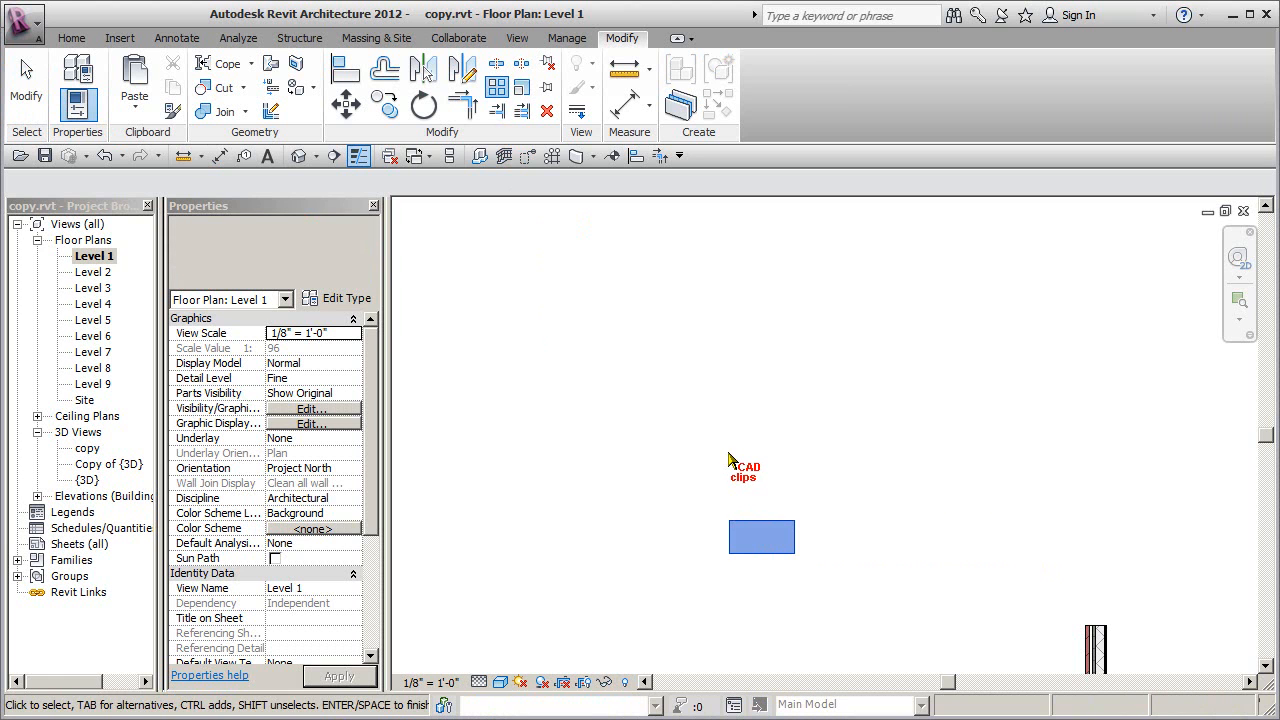
{"action": "key", "text": "a"}
{"action": "key", "text": "r"}
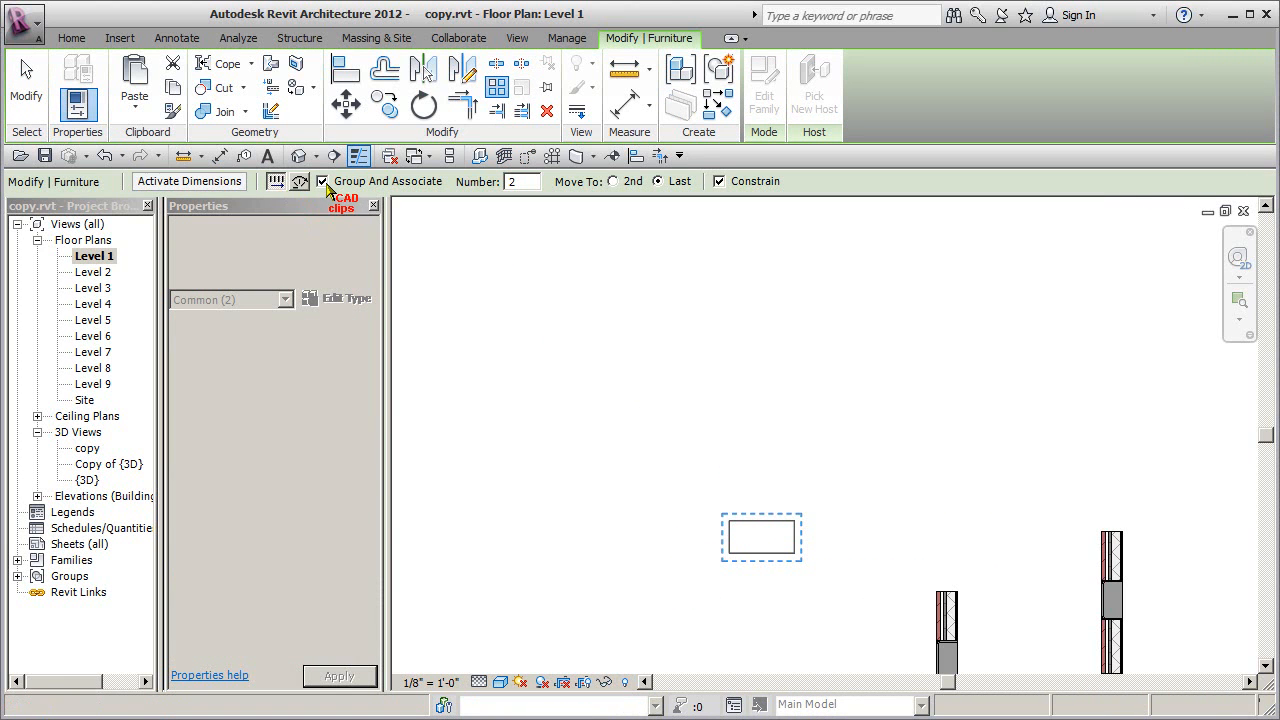
{"action": "double_click", "coordinate": [526, 182]}
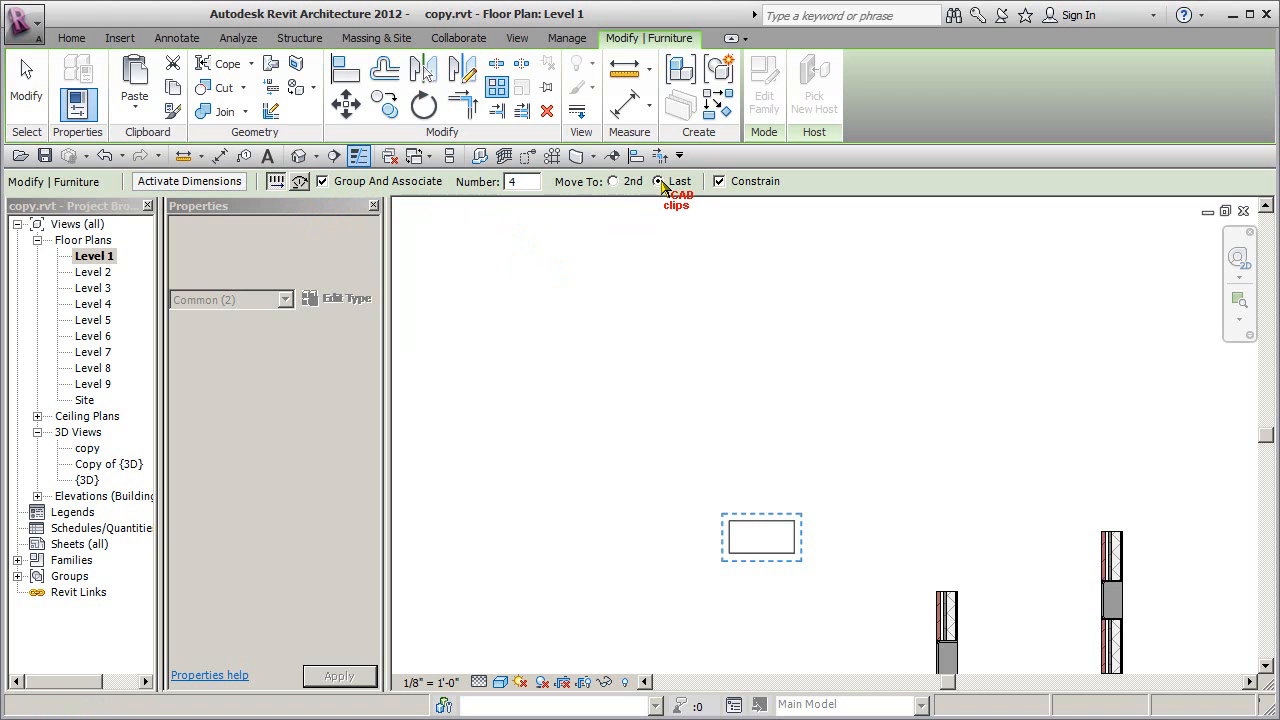
{"action": "left_click", "coordinate": [731, 186]}
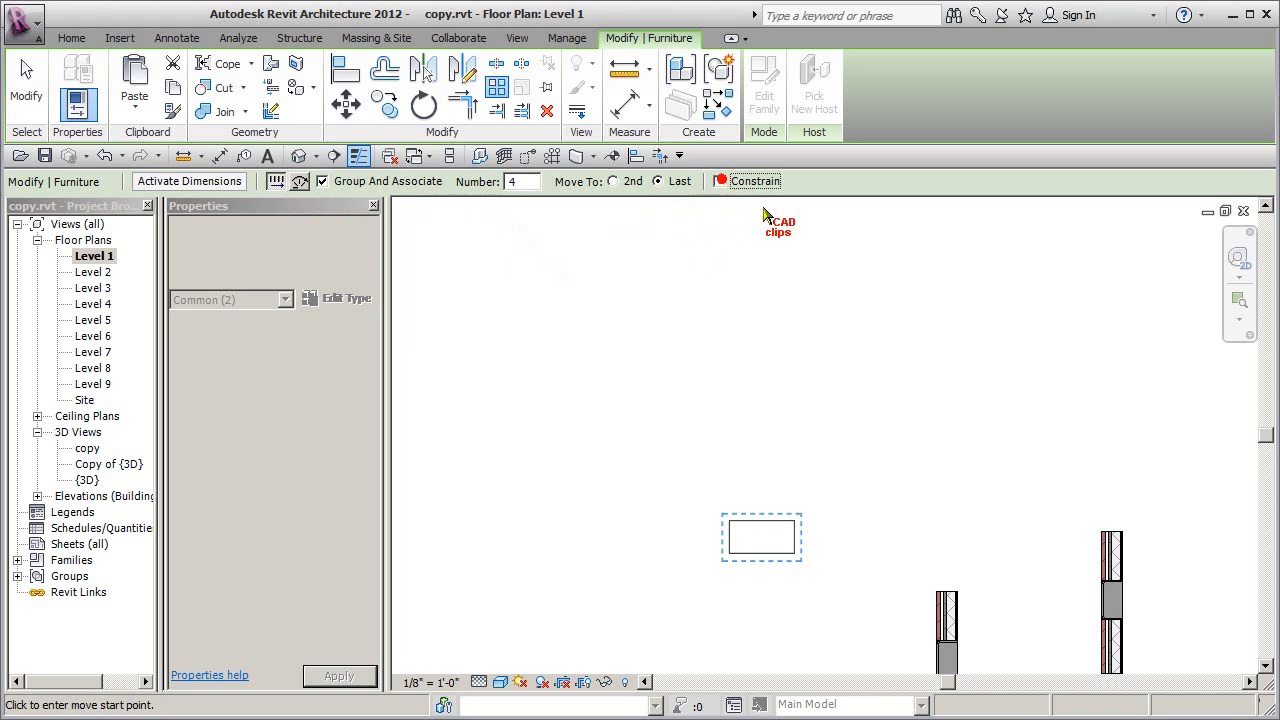
{"action": "left_click", "coordinate": [799, 521]}
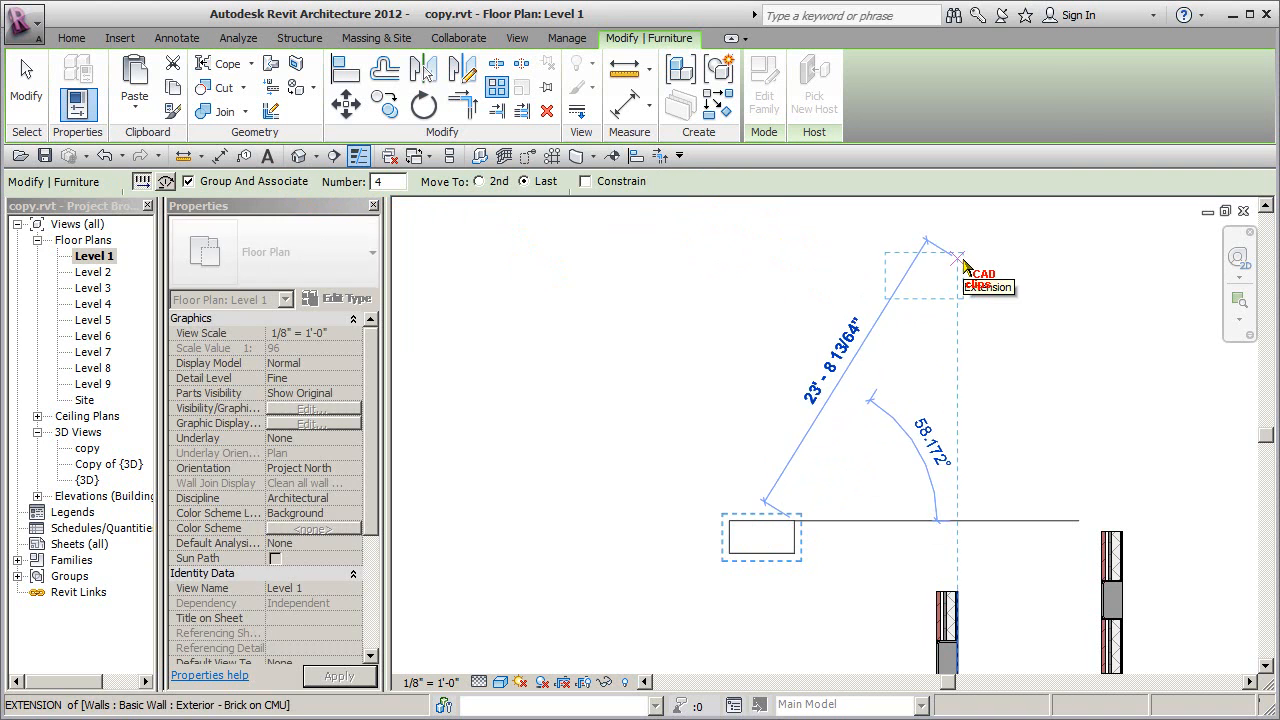
{"action": "left_click", "coordinate": [961, 262]}
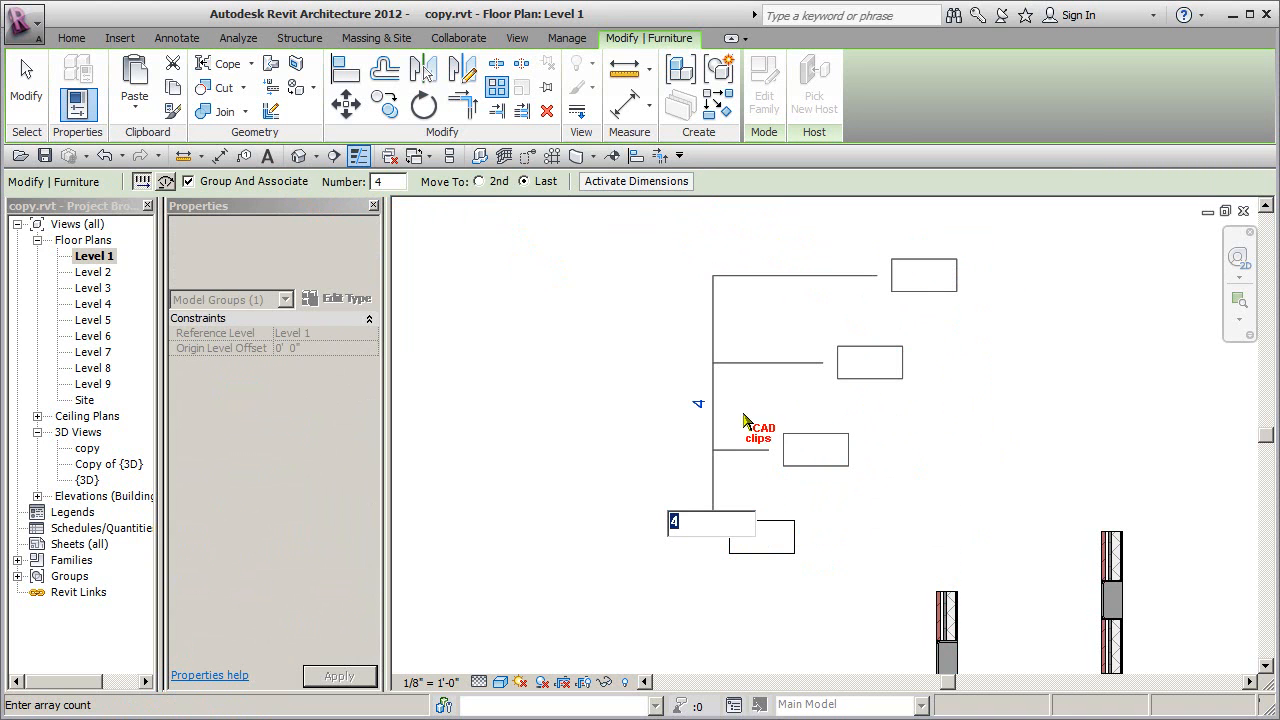
- Set the desk array's count to 5
{"action": "double_click", "coordinate": [686, 523]}
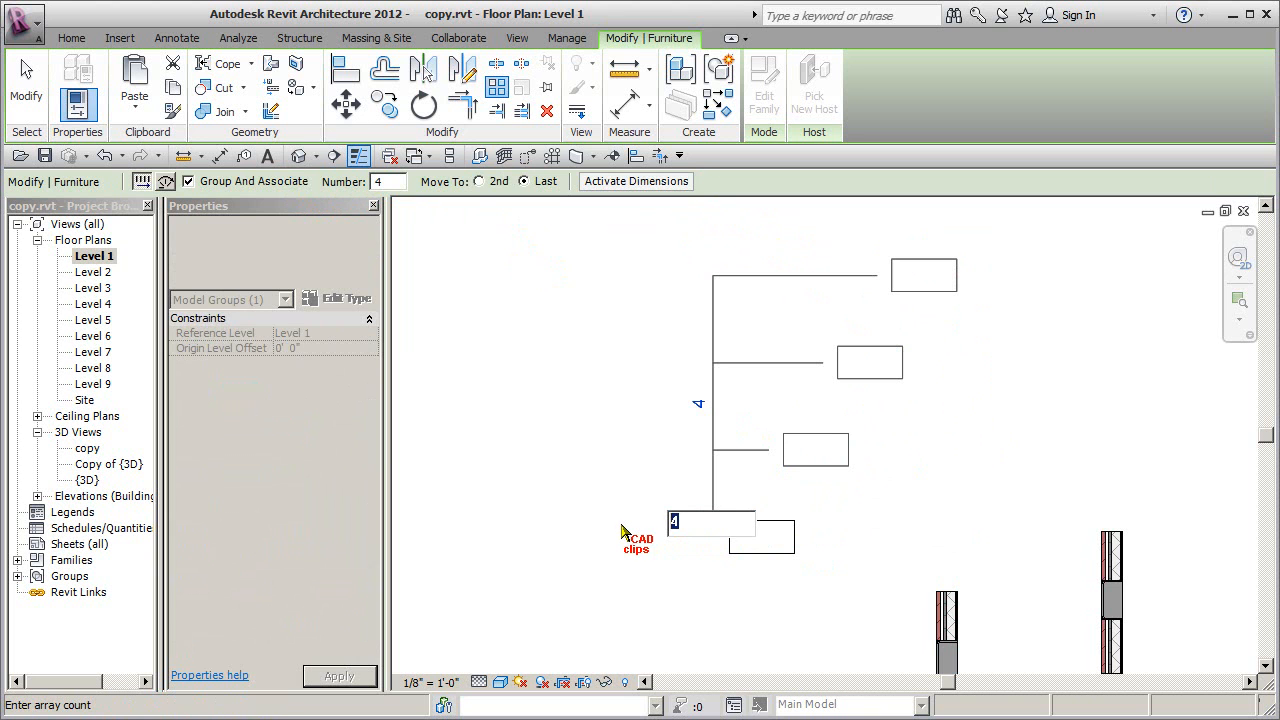
{"action": "type", "text": "5"}
{"action": "key", "text": "Return"}
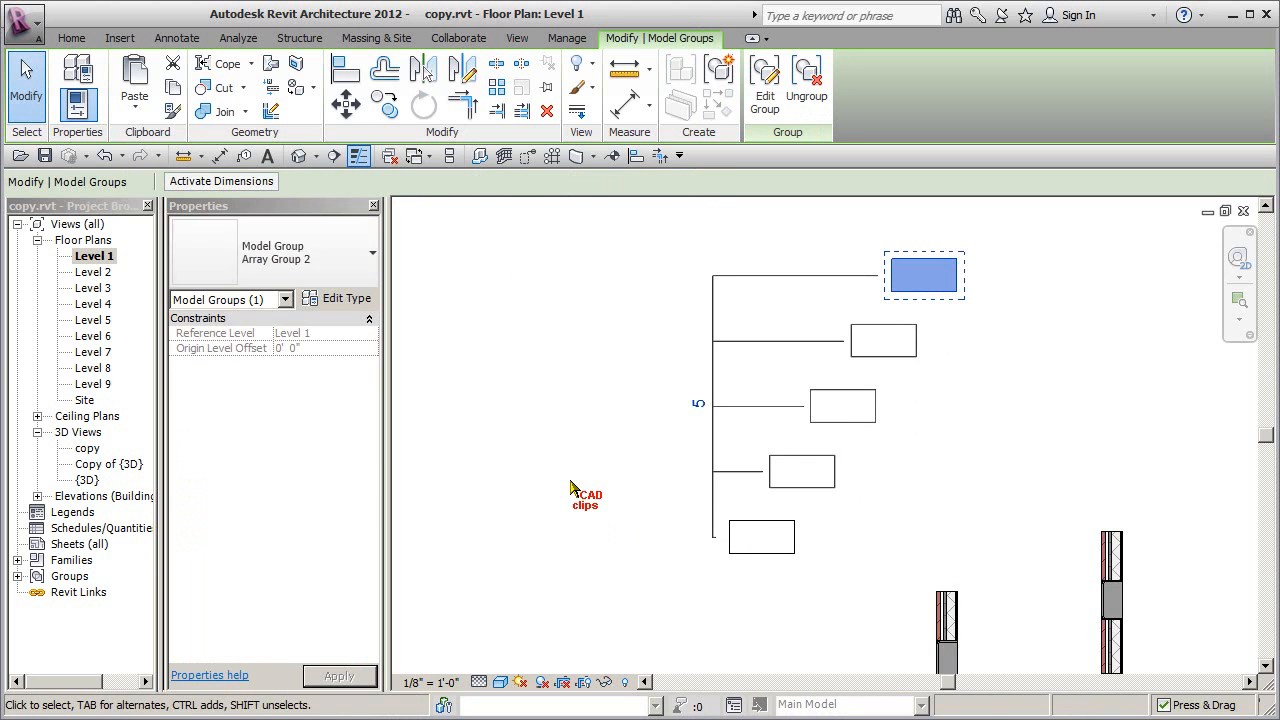
{"action": "key", "text": "Escape"}
{"action": "scroll", "coordinate": [570, 484], "scroll_direction": "down", "scroll_amount": 3}
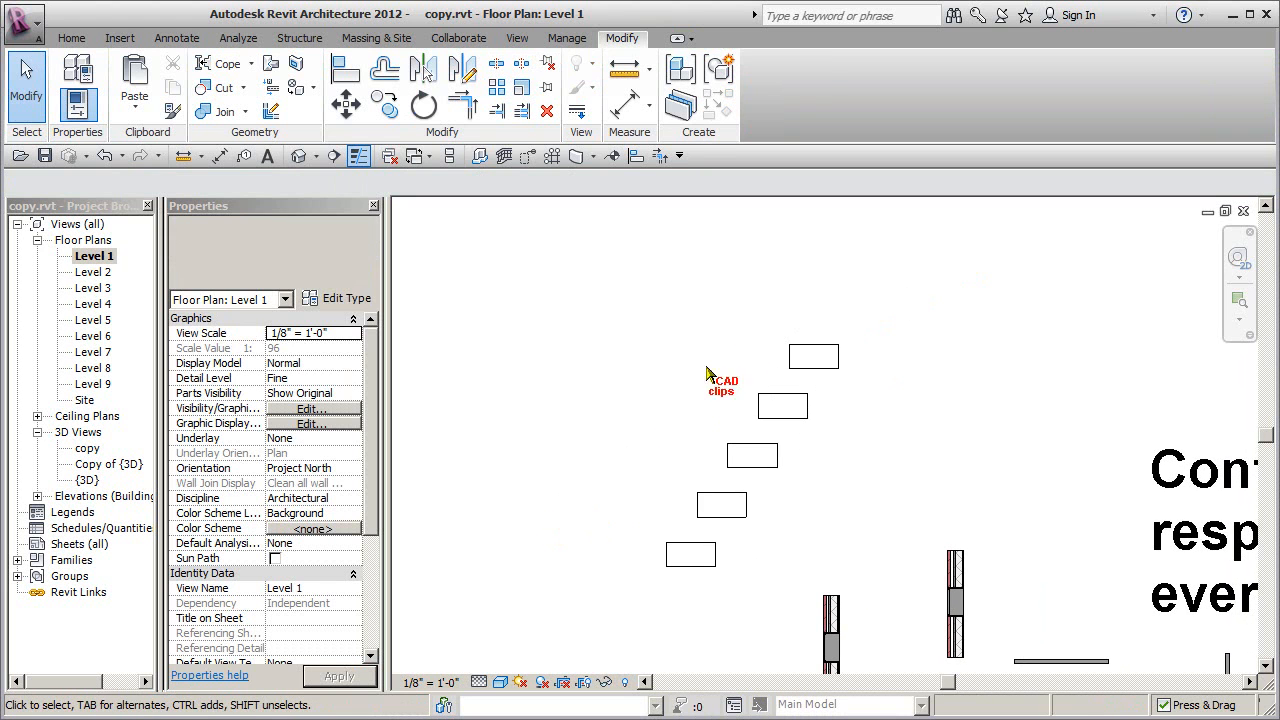
- Move the uppermost desk of the array leftward so all the desks line up in one vertical column
{"action": "left_click", "coordinate": [820, 355]}
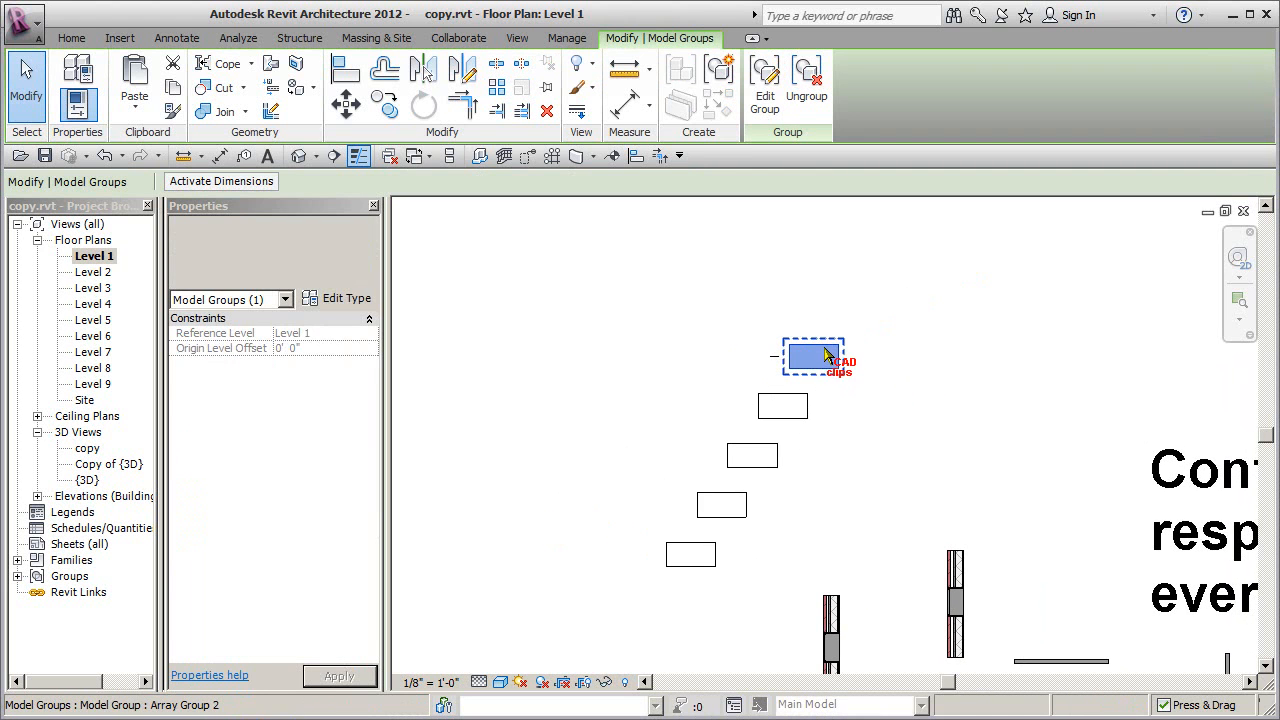
{"action": "left_click_drag", "start_coordinate": [825, 352], "coordinate": [703, 343]}
{"action": "left_click", "coordinate": [766, 391]}
{"action": "scroll", "coordinate": [740, 398], "scroll_direction": "up", "scroll_amount": 2}
{"action": "middle_click_drag", "start_coordinate": [742, 400], "coordinate": [720, 379]}
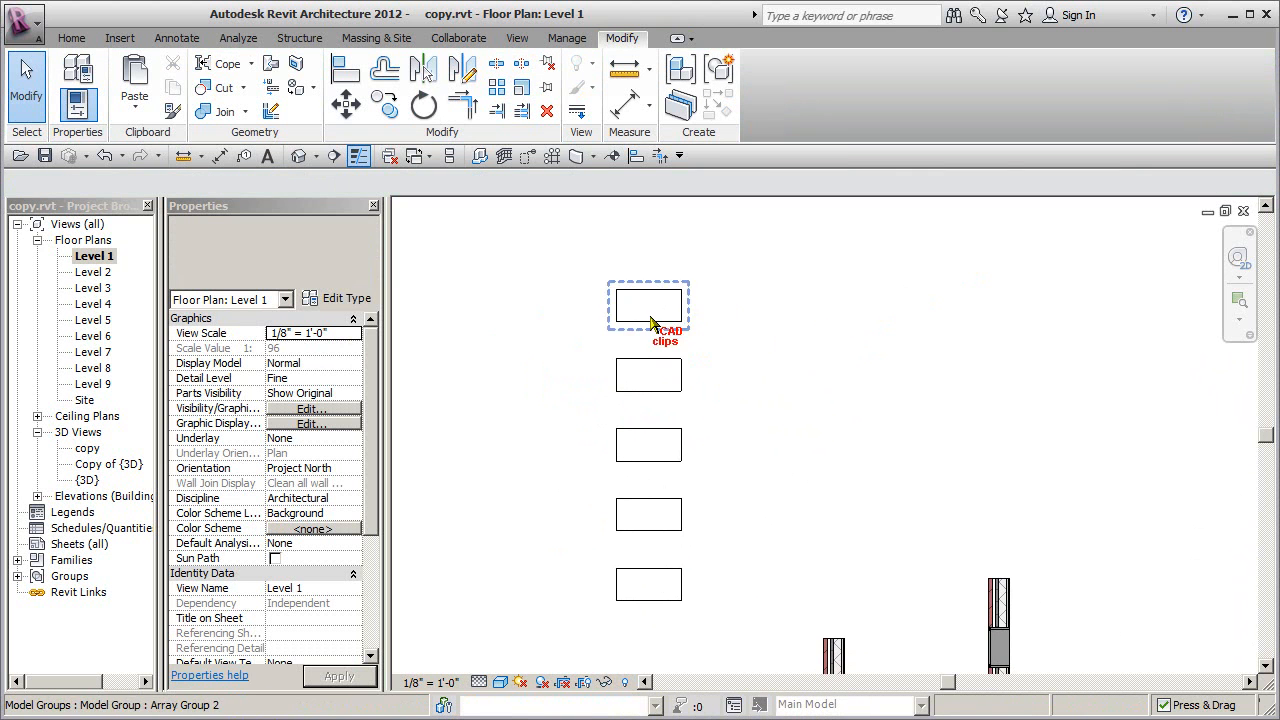
- Move the middle desk of the column slightly upward to widen the spacing between all array members
{"action": "left_click", "coordinate": [672, 453]}
{"action": "mouse_move", "coordinate": [673, 455]}
{"action": "left_mouse_down"}
{"action": "mouse_move", "coordinate": [729, 450]}
{"action": "mouse_move", "coordinate": [766, 482]}
{"action": "mouse_move", "coordinate": [783, 514]}
{"action": "mouse_move", "coordinate": [749, 529]}
{"action": "mouse_move", "coordinate": [771, 514]}
{"action": "mouse_move", "coordinate": [849, 517]}
{"action": "mouse_move", "coordinate": [686, 435]}
{"action": "left_mouse_up"}
{"action": "left_click", "coordinate": [782, 432]}
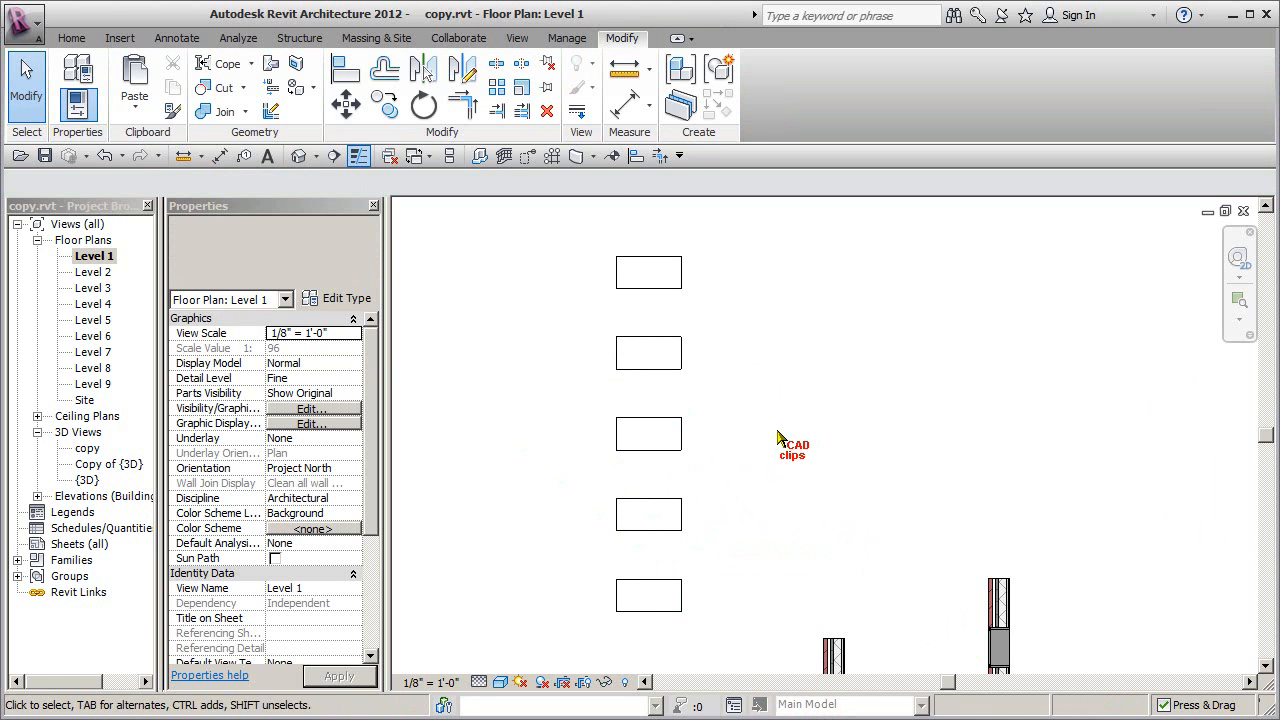
- Set the array count of the desk column to 6
{"action": "left_click", "coordinate": [679, 428]}
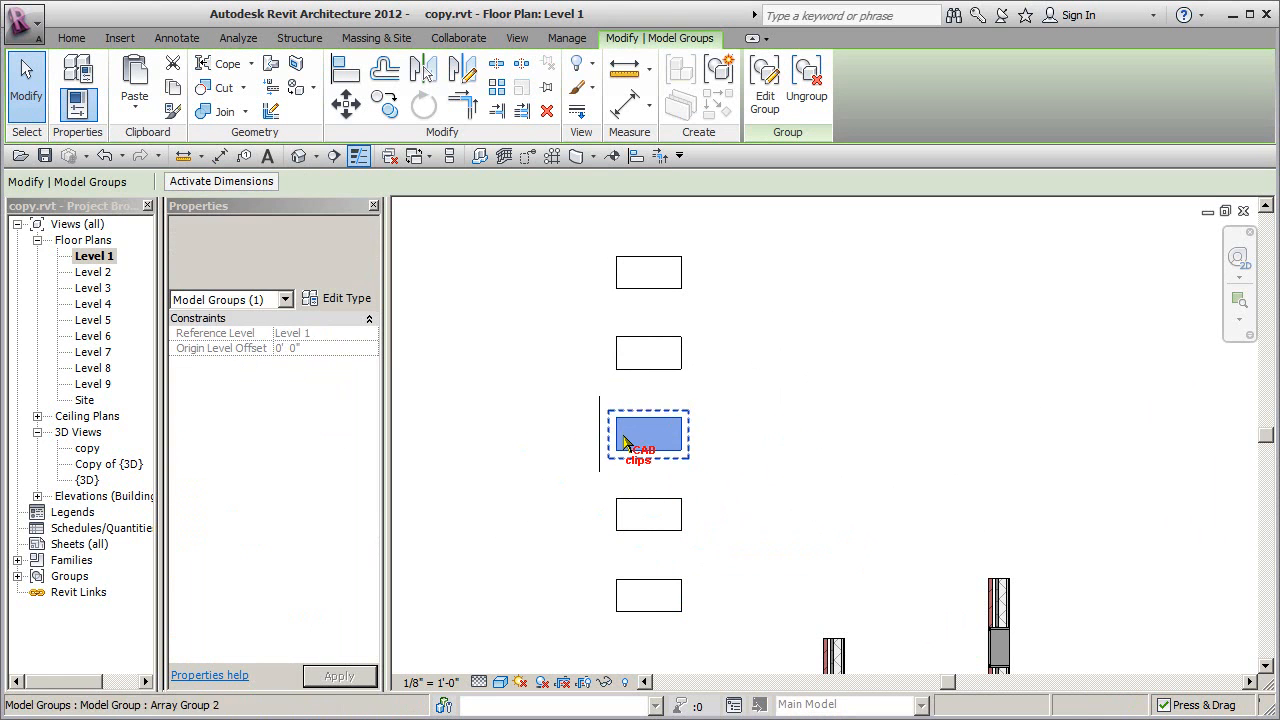
{"action": "left_click", "coordinate": [586, 435]}
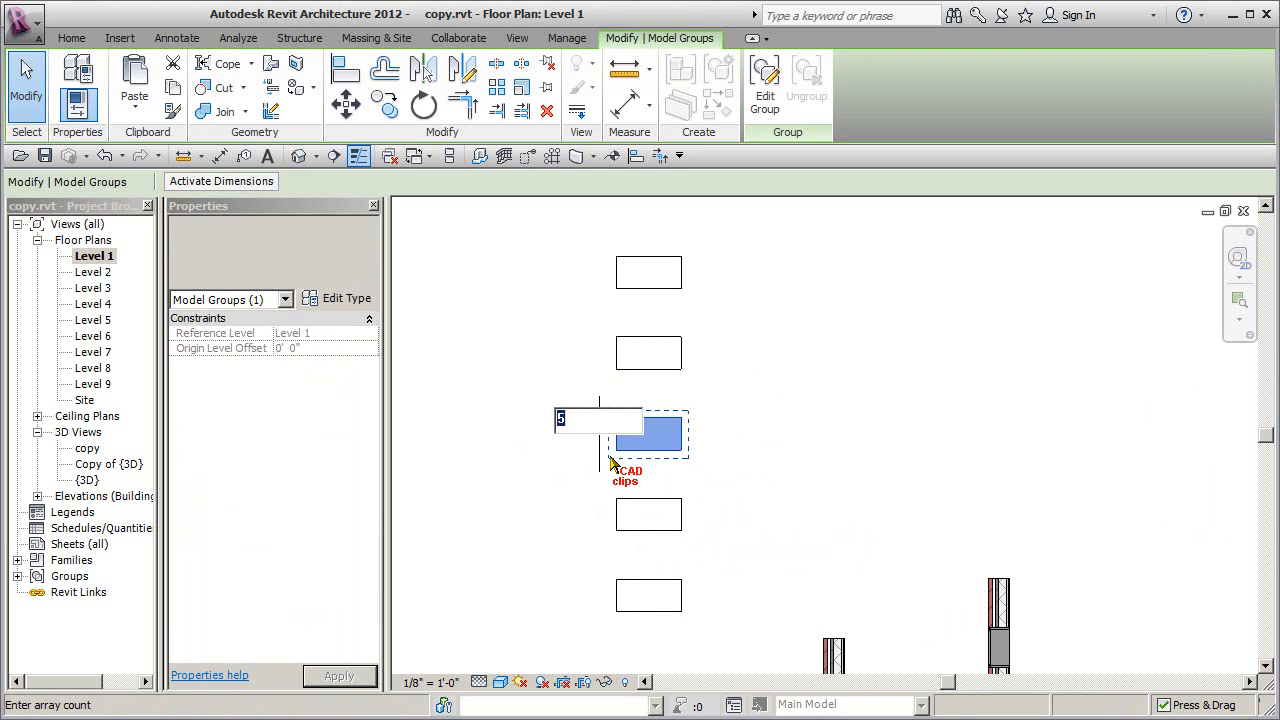
{"action": "key", "text": "Return"}
{"action": "scroll", "coordinate": [805, 450], "scroll_direction": "down", "scroll_amount": 2}
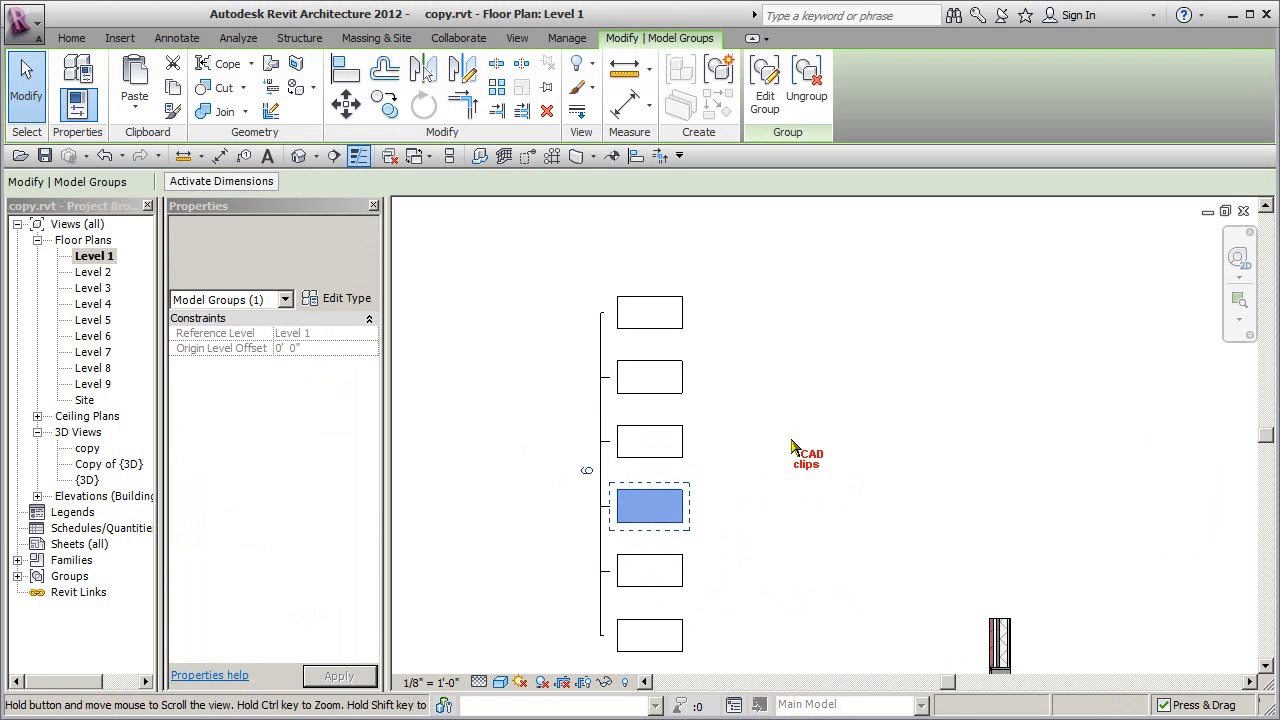
- Nudge the uppermost desk of the column upward to widen the spacing between all six array members
{"action": "scroll", "coordinate": [790, 446], "scroll_direction": "down", "scroll_amount": 1}
{"action": "left_click", "coordinate": [712, 385]}
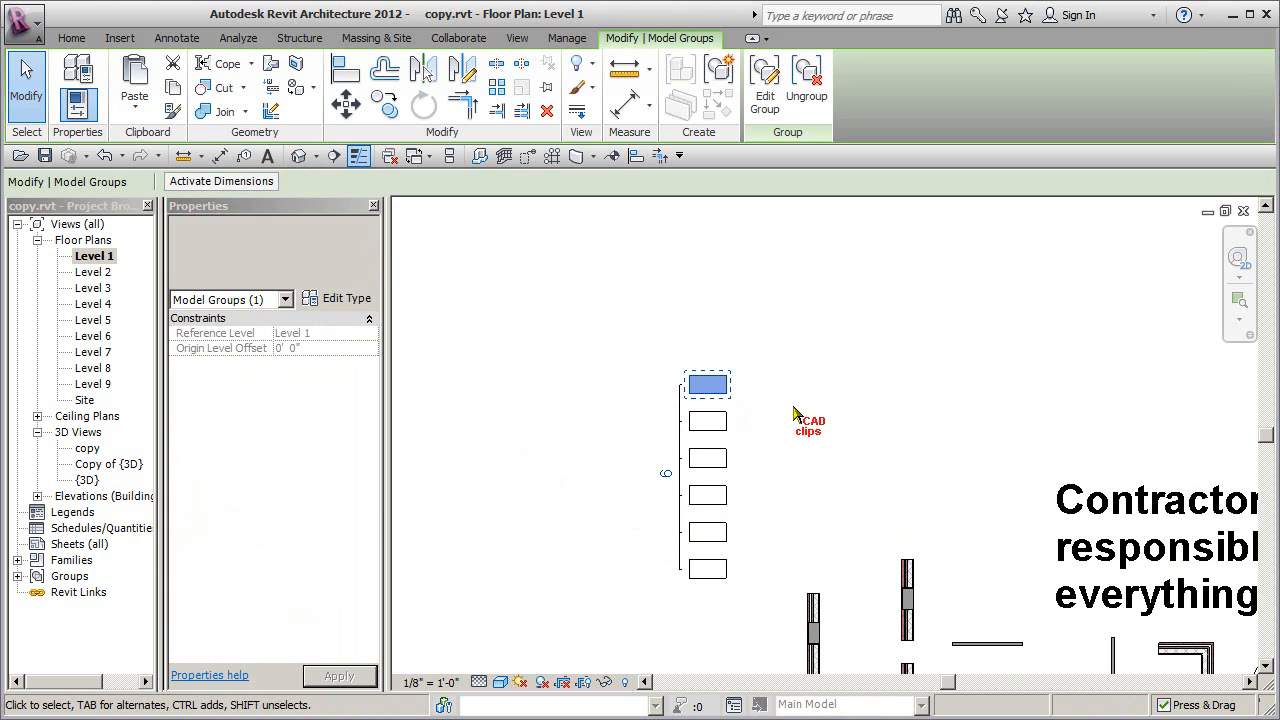
{"action": "key", "text": "Up"}
{"action": "key", "text": "Up"}
{"action": "key", "text": "Up"}
{"action": "key", "text": "Up"}
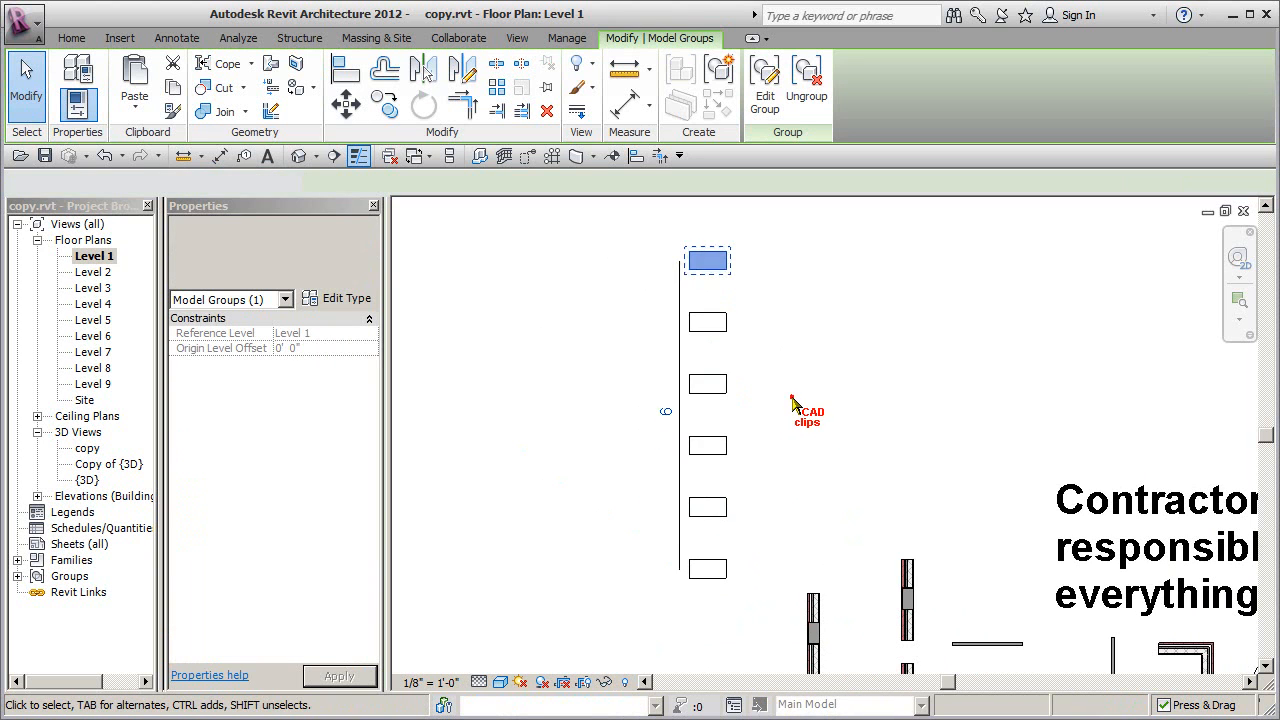
{"action": "left_click", "coordinate": [794, 395]}
- Move the second desk from the top so the whole array leans slightly leftward with tighter spacing
{"action": "left_click", "coordinate": [704, 321]}
{"action": "left_click_drag", "start_coordinate": [700, 321], "coordinate": [740, 290]}
{"action": "left_click", "coordinate": [829, 362]}
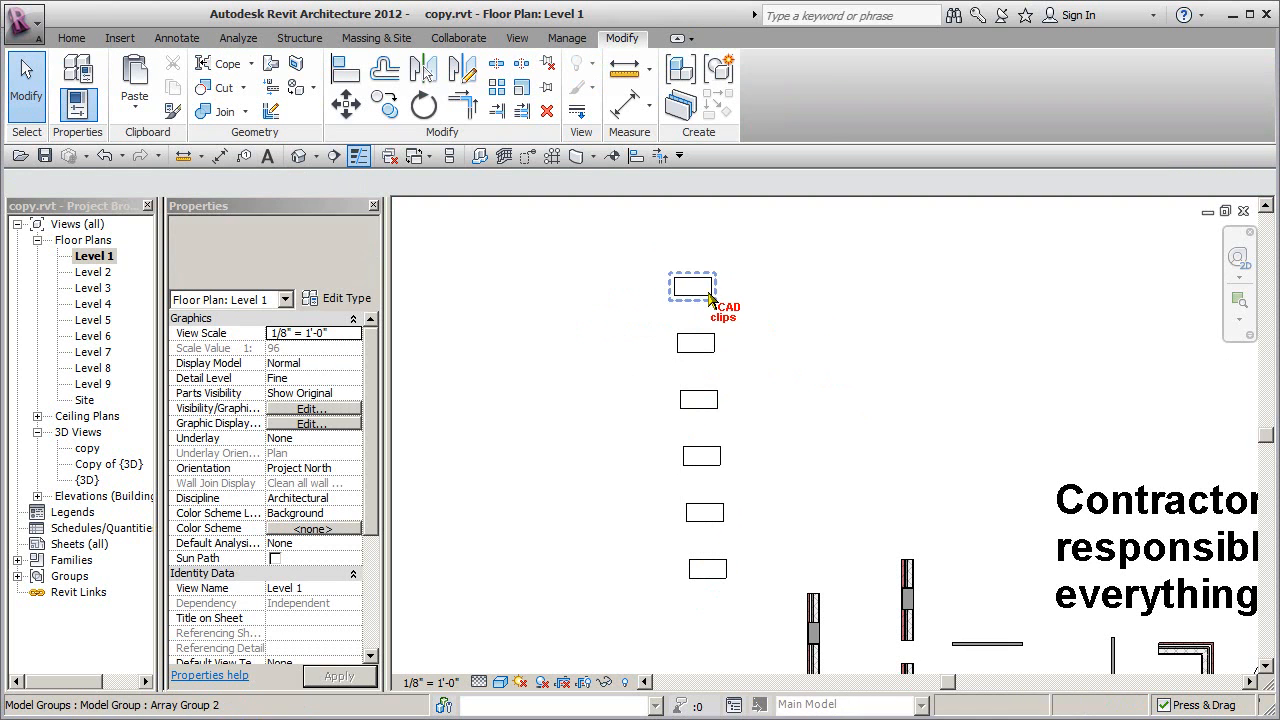
- Delete the uppermost desk of the array and check each of the remaining desks individually
{"action": "left_click", "coordinate": [708, 292]}
{"action": "key", "text": "Delete"}
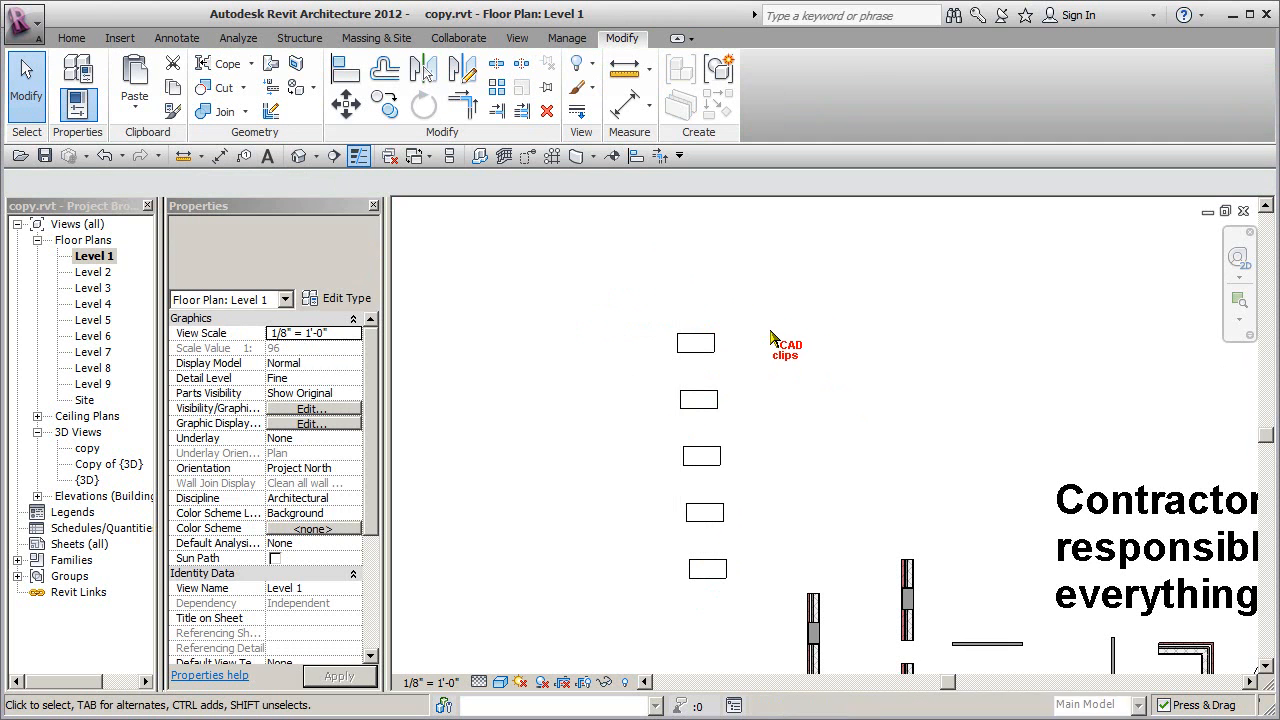
{"action": "left_click", "coordinate": [710, 348]}
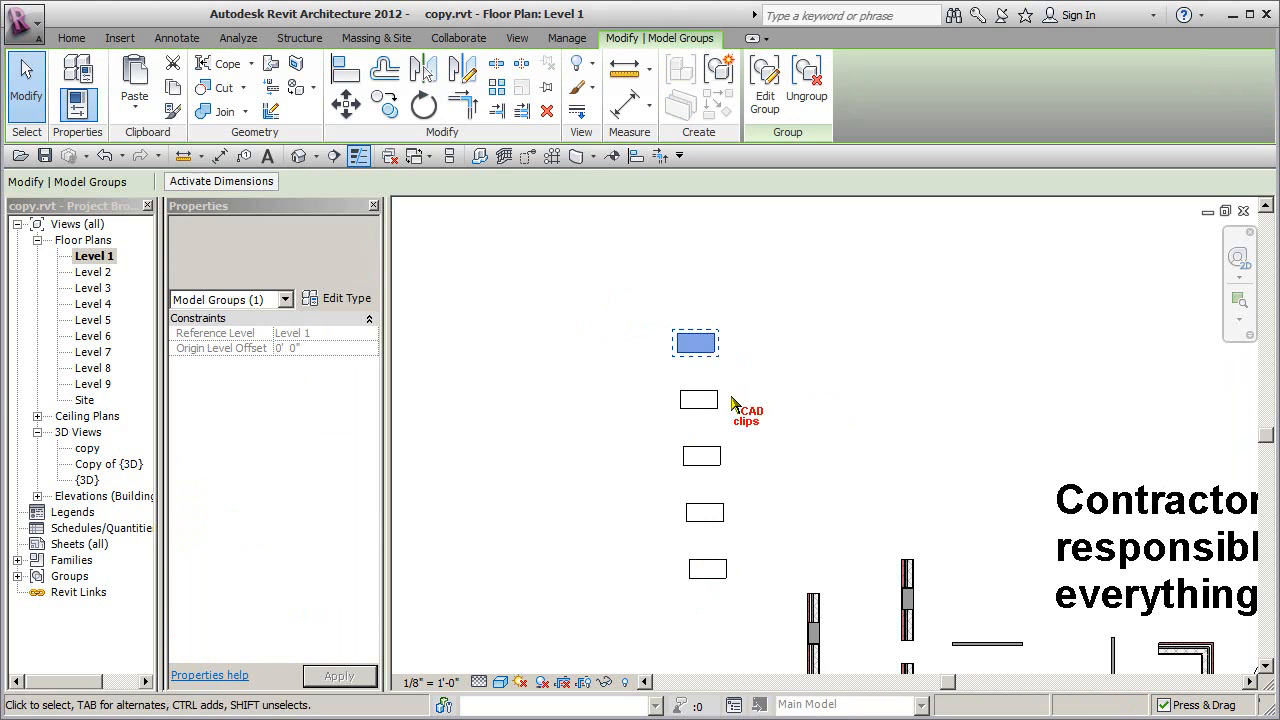
{"action": "left_click", "coordinate": [706, 397]}
{"action": "left_click", "coordinate": [716, 455]}
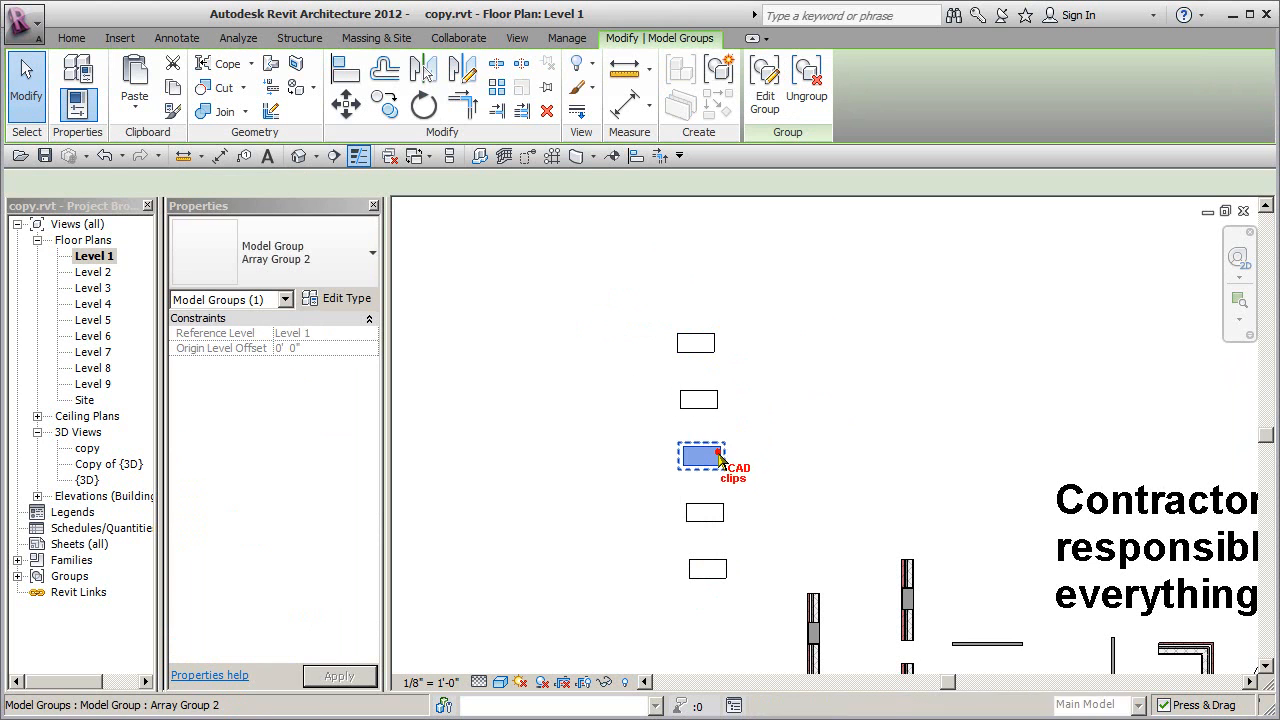
{"action": "left_click", "coordinate": [710, 514]}
{"action": "left_click", "coordinate": [716, 562]}
- Ungroup the five remaining desk groups and check that a desk can be selected on its own
{"action": "left_click_drag", "start_coordinate": [748, 305], "coordinate": [660, 565]}
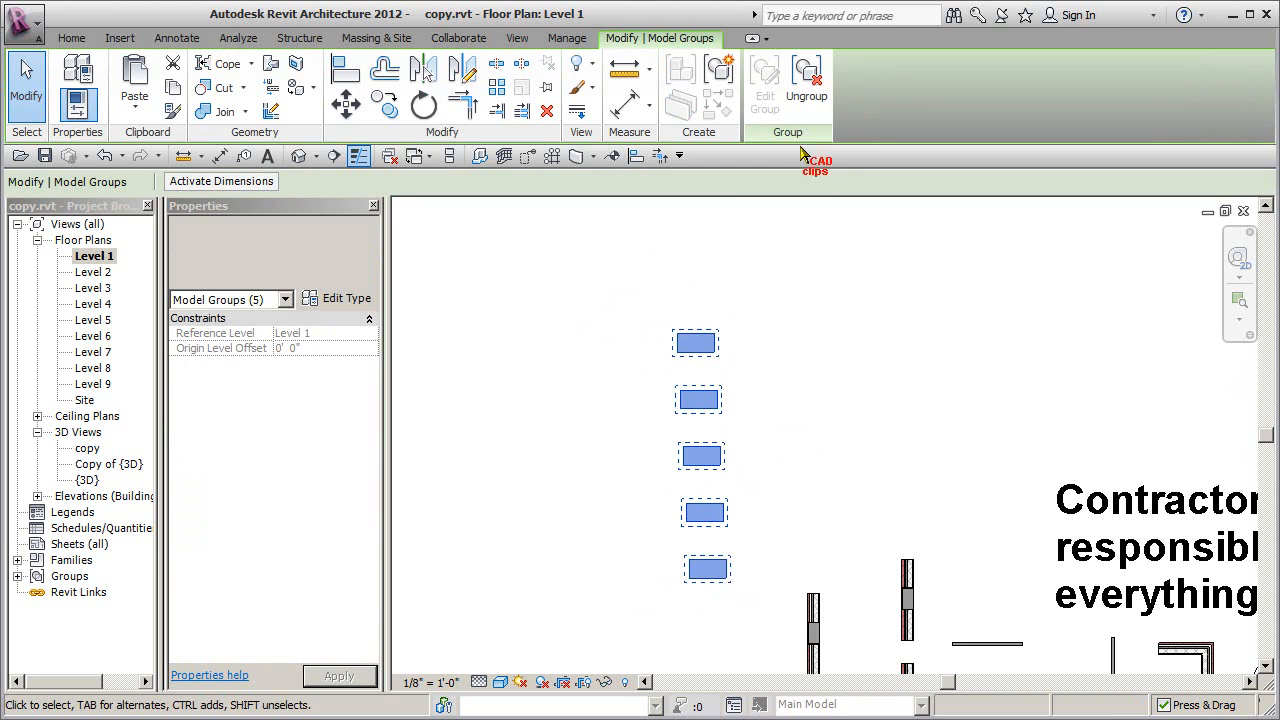
{"action": "left_click", "coordinate": [806, 88]}
{"action": "left_click", "coordinate": [787, 352]}
{"action": "left_click", "coordinate": [708, 356]}
- Delete the four upper desks of the column, keeping only the lowest one
{"action": "left_click", "coordinate": [762, 278]}
{"action": "left_click_drag", "start_coordinate": [760, 272], "coordinate": [652, 558]}
{"action": "key", "text": "Delete"}
{"action": "scroll", "coordinate": [743, 580], "scroll_direction": "up", "scroll_amount": 1}
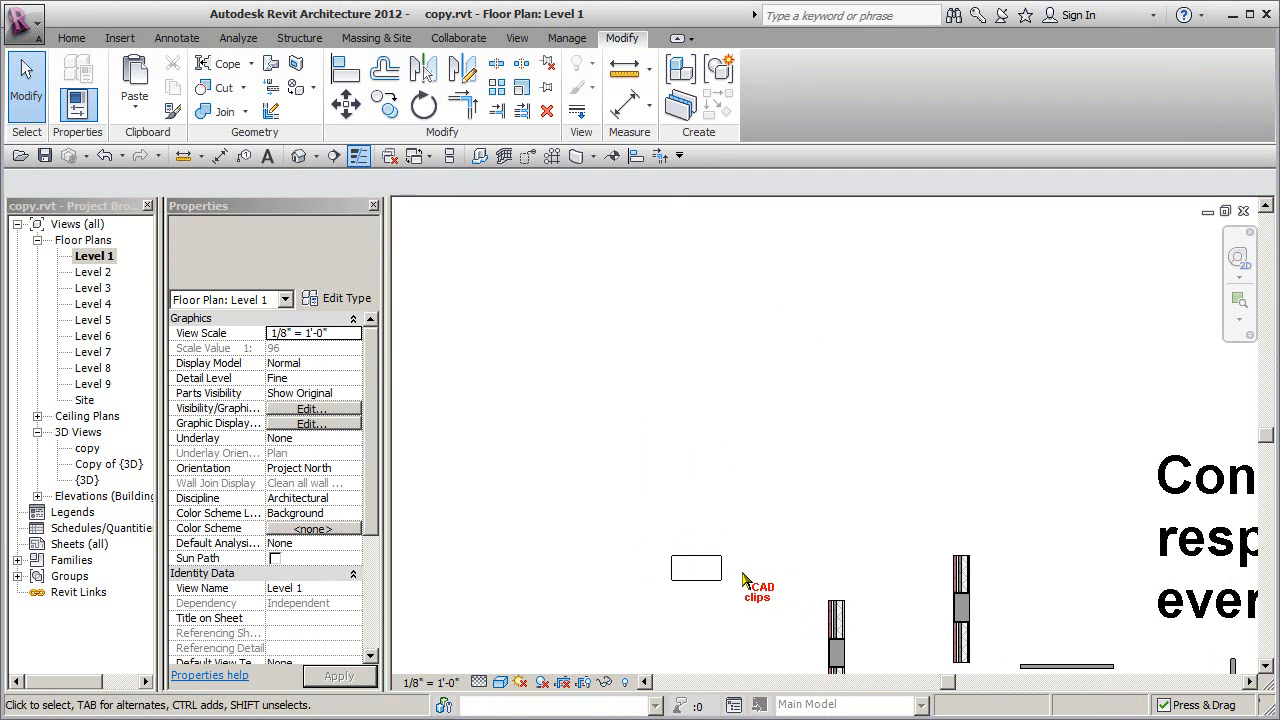
- Start a linear array of the remaining desk with Group And Associate off, Number 5, Move To 2nd and Constrain on
{"action": "left_click", "coordinate": [719, 574]}
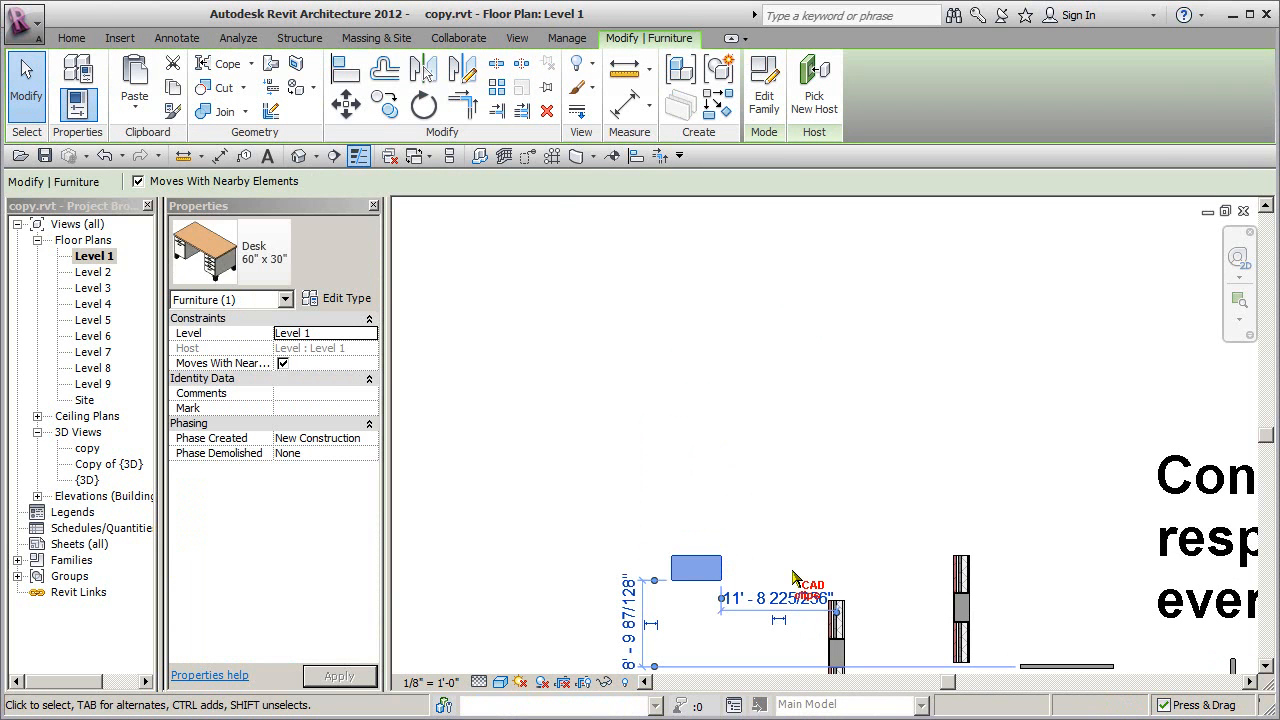
{"action": "left_click", "coordinate": [498, 88]}
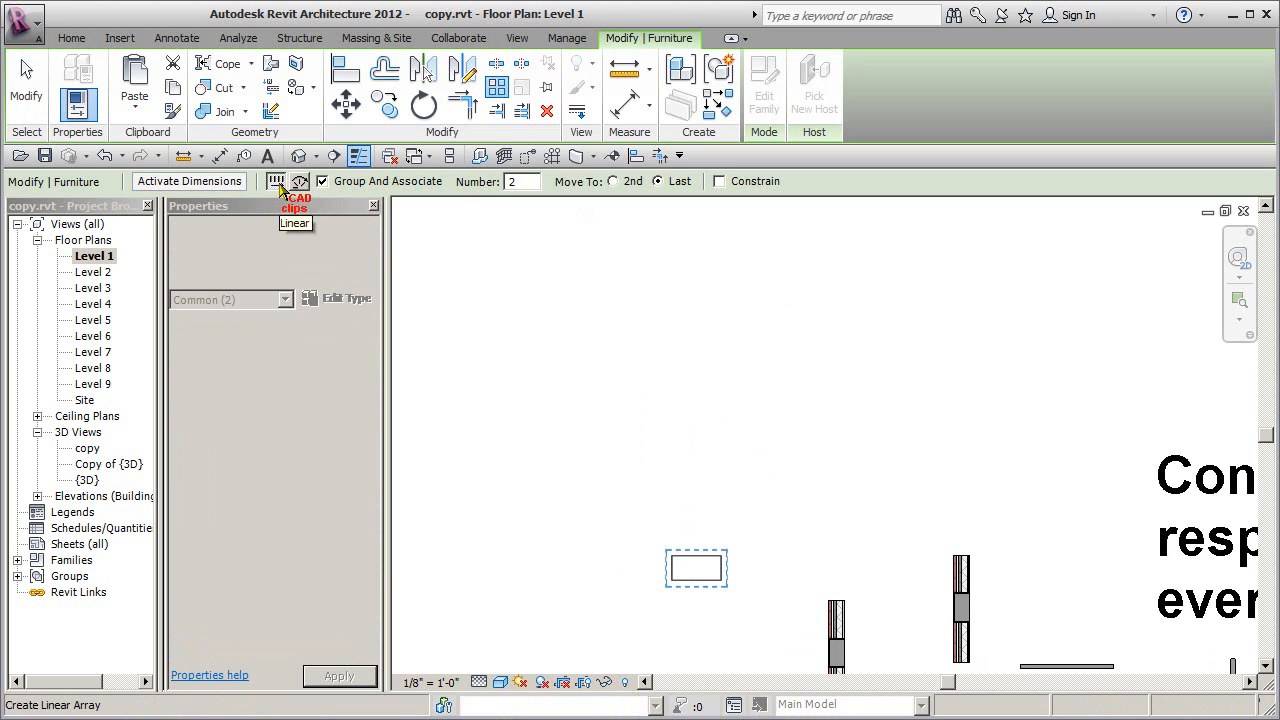
{"action": "left_click", "coordinate": [322, 182]}
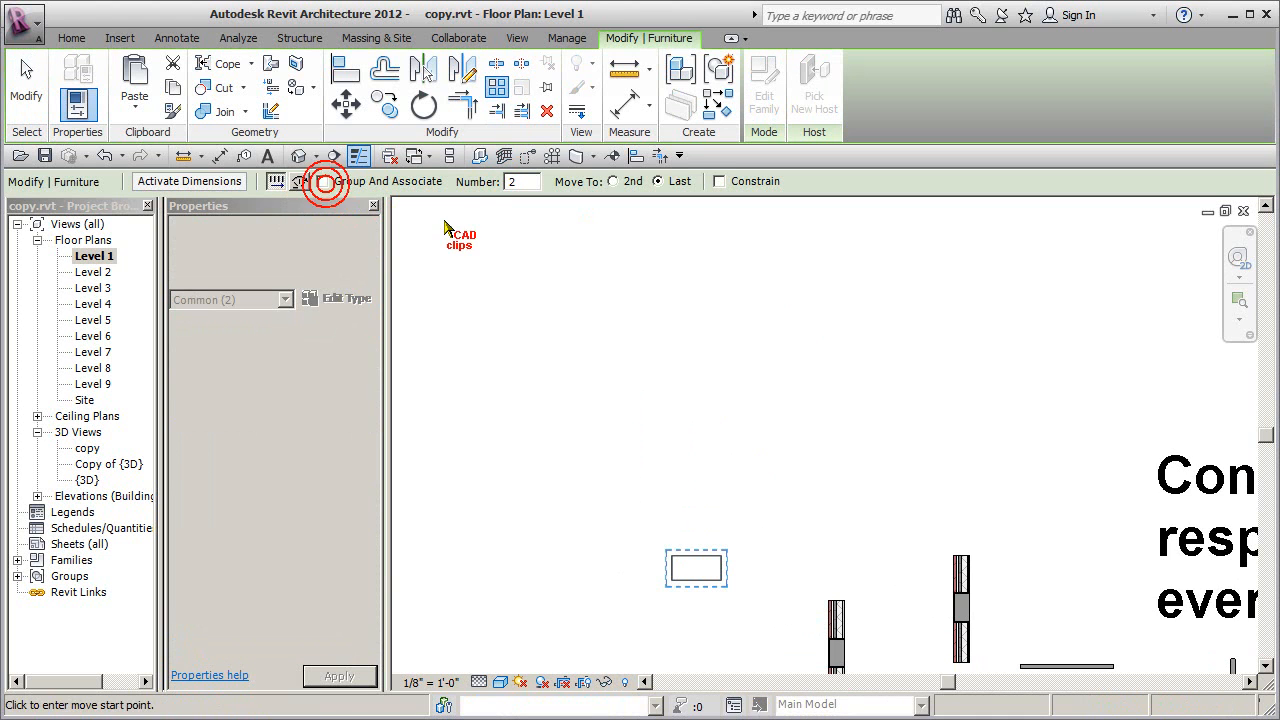
{"action": "left_click", "coordinate": [518, 181]}
{"action": "type", "text": "5"}
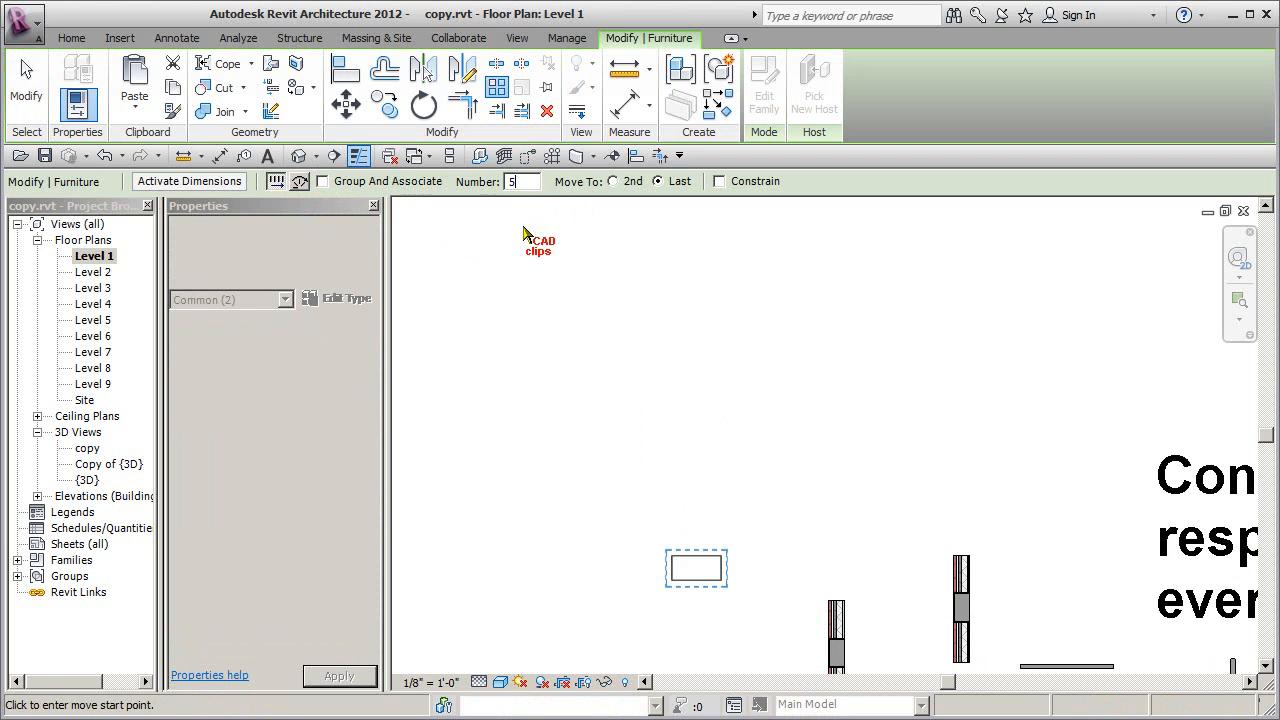
{"action": "left_click", "coordinate": [618, 183]}
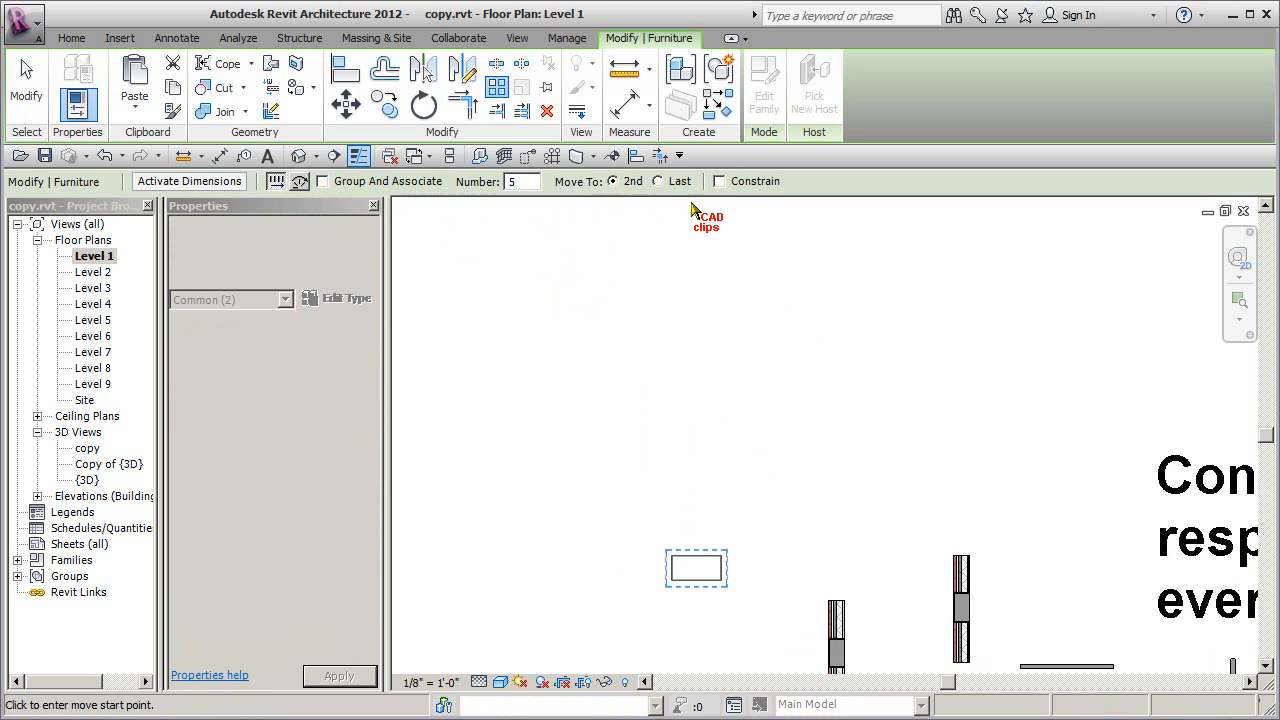
{"action": "left_click", "coordinate": [719, 182]}
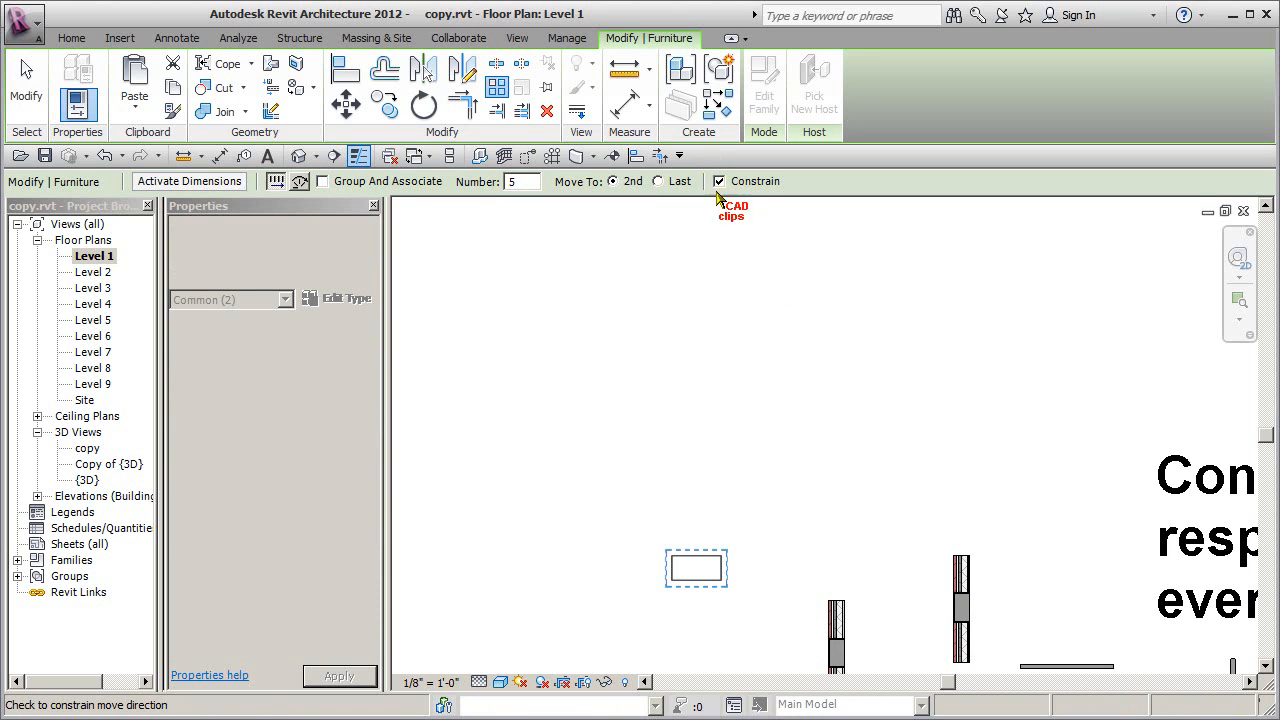
- Place the desk array horizontally to the left of the original desk with 15' spacing
{"action": "middle_click_drag", "start_coordinate": [700, 394], "coordinate": [831, 354]}
{"action": "scroll", "coordinate": [836, 356], "scroll_direction": "down", "scroll_amount": 2}
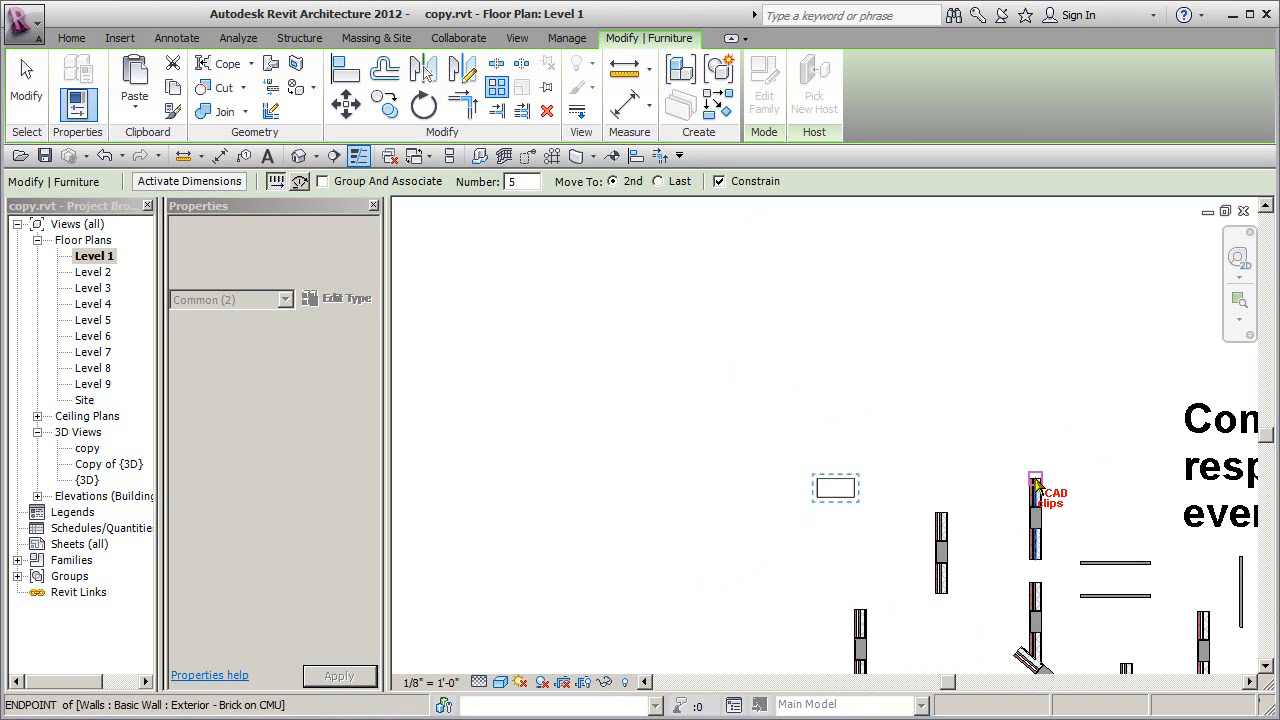
{"action": "left_click", "coordinate": [853, 481]}
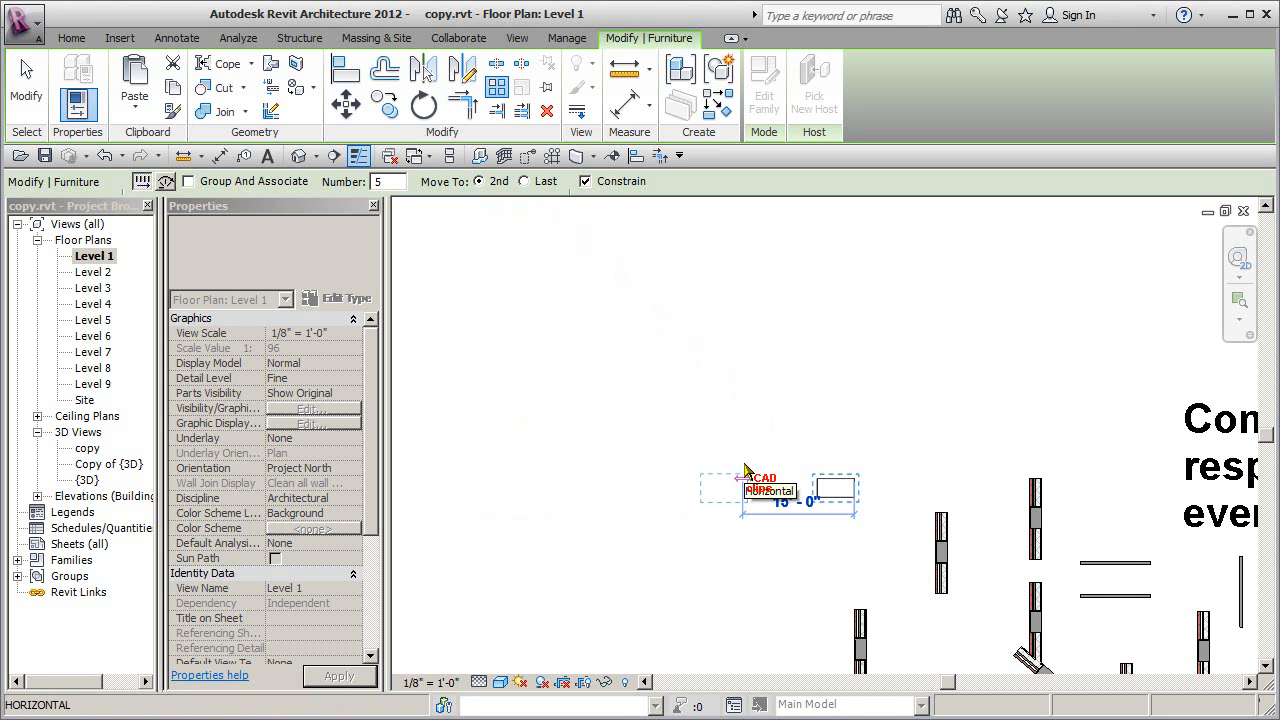
{"action": "type", "text": "15"}
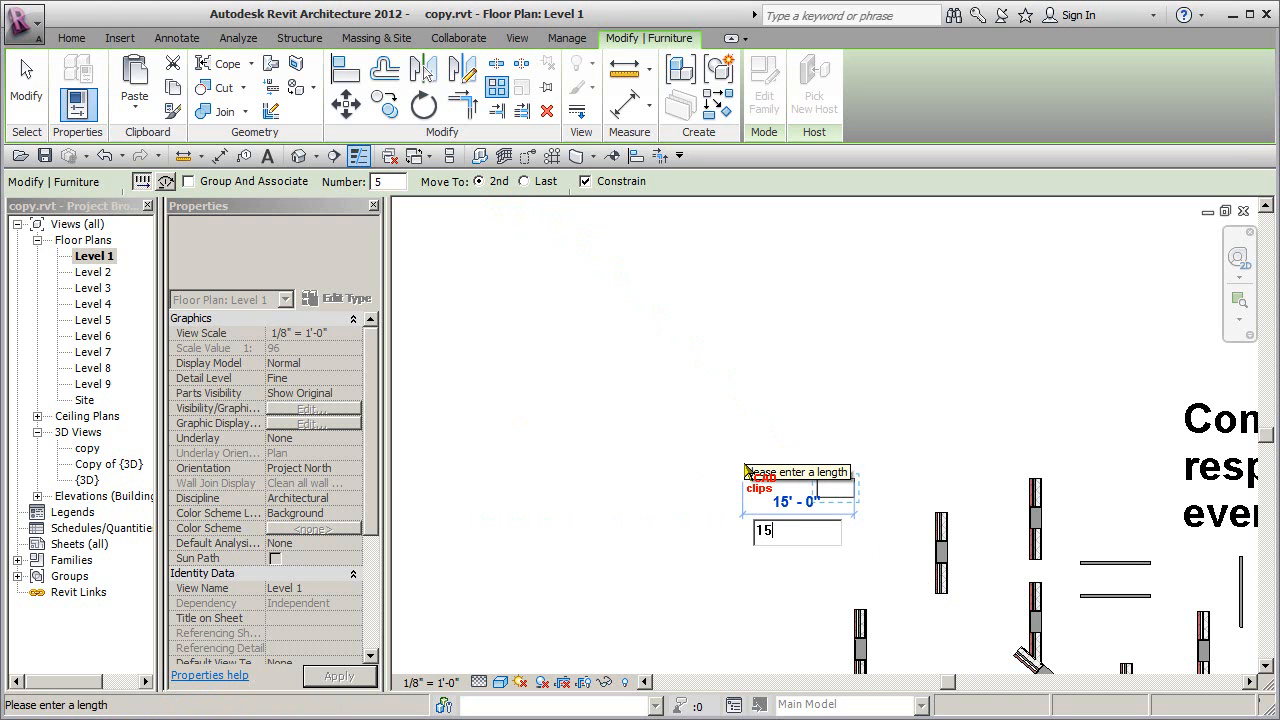
{"action": "key", "text": "Return"}
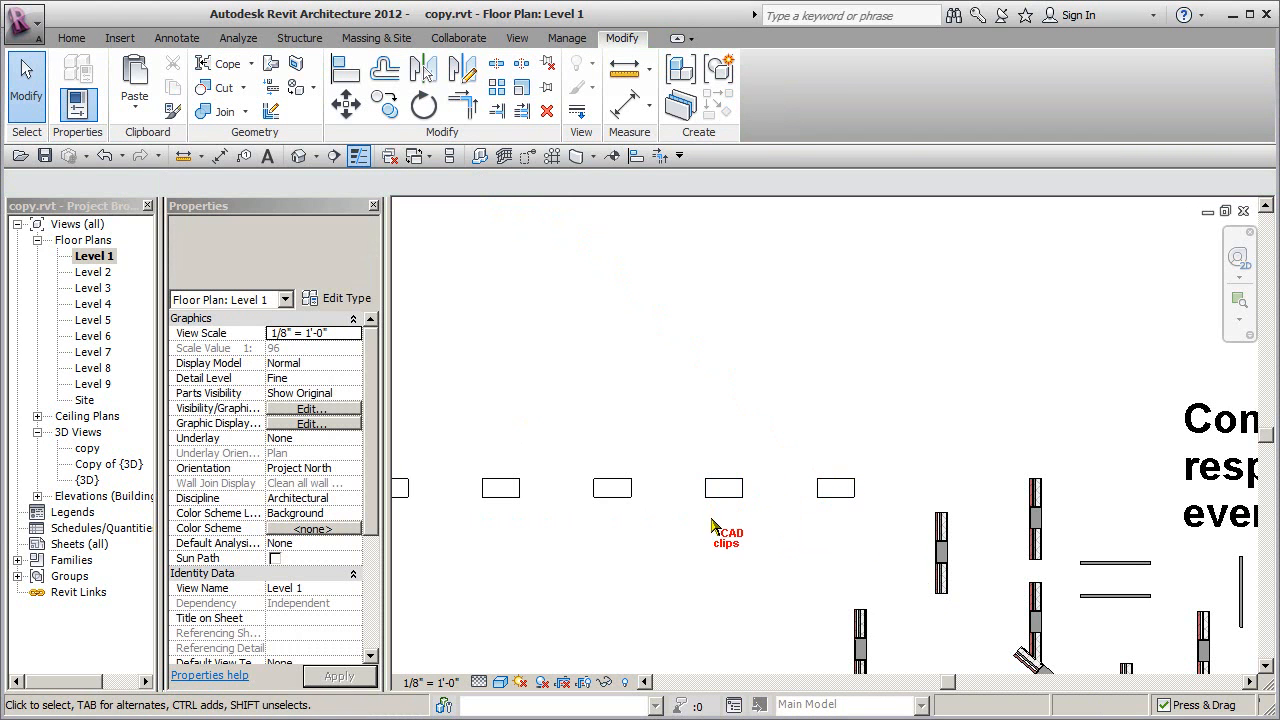
{"action": "scroll", "coordinate": [735, 517], "scroll_direction": "down", "scroll_amount": 1}
{"action": "middle_click_drag", "start_coordinate": [741, 516], "coordinate": [826, 516]}
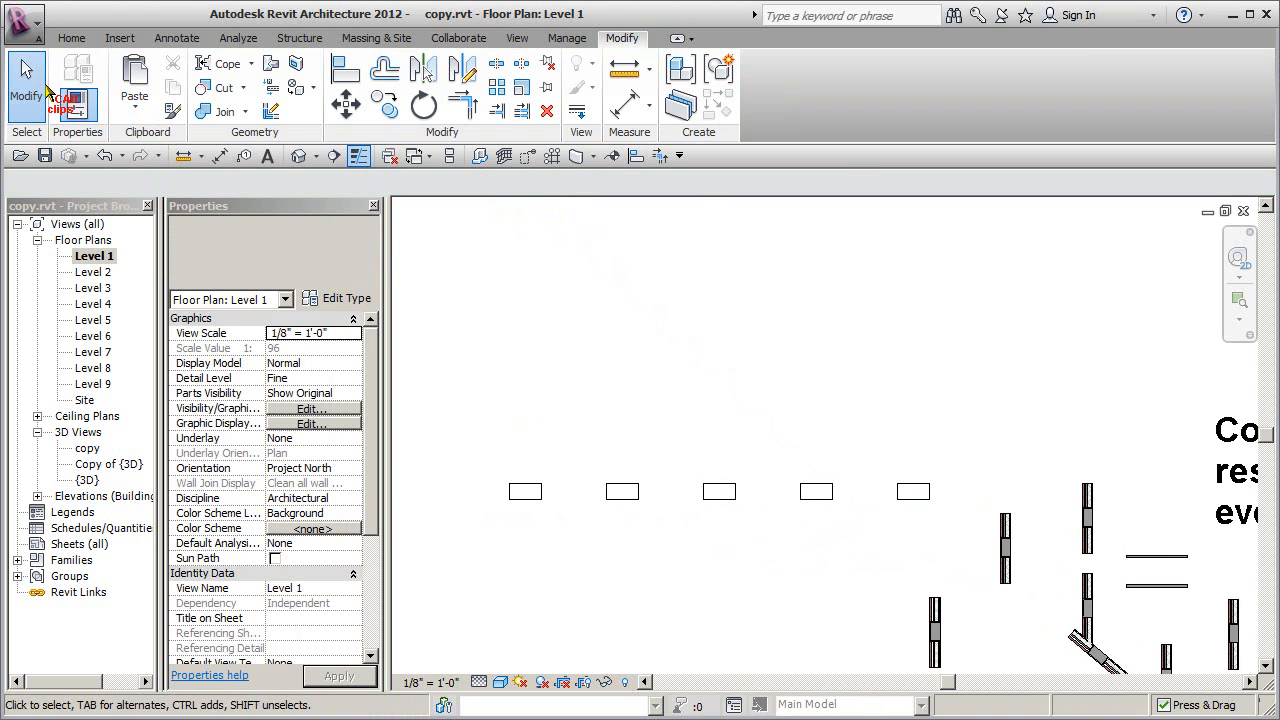
- Try moving the second and third desks from the left out of the row individually, and undo the moves
{"action": "left_click", "coordinate": [916, 490]}
{"action": "left_click", "coordinate": [981, 457]}
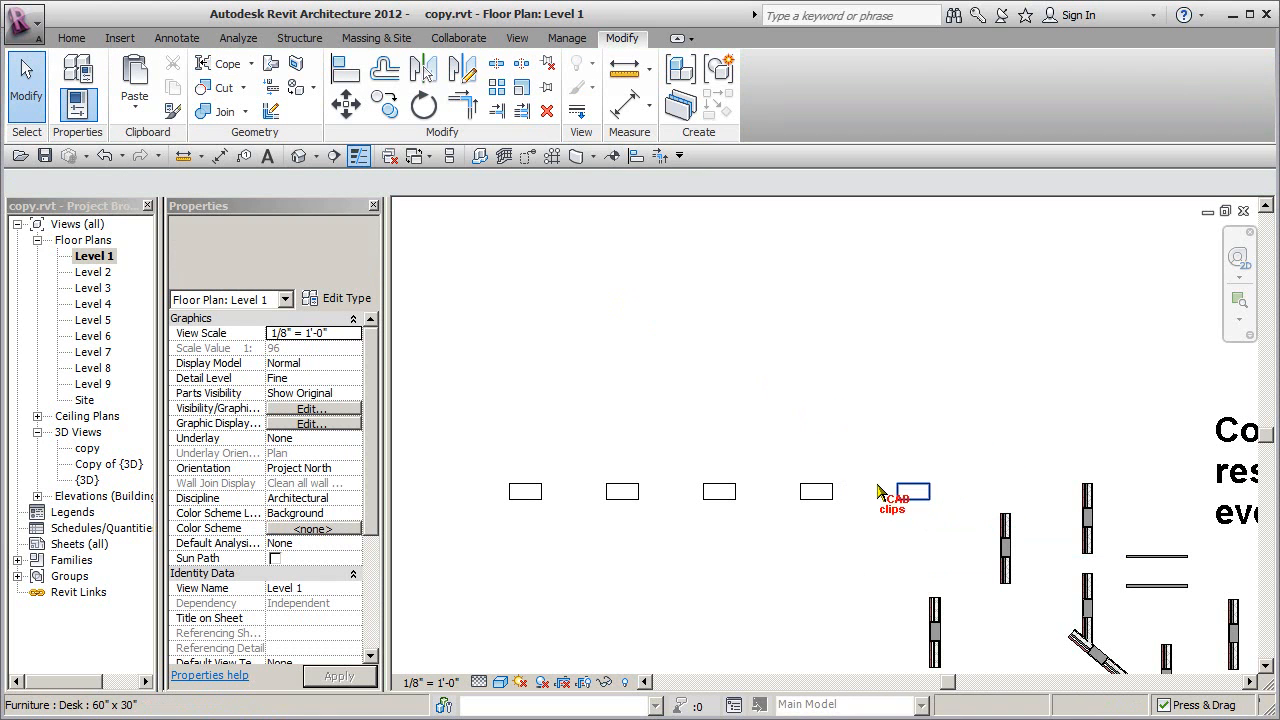
{"action": "left_click", "coordinate": [818, 490]}
{"action": "left_click", "coordinate": [700, 545]}
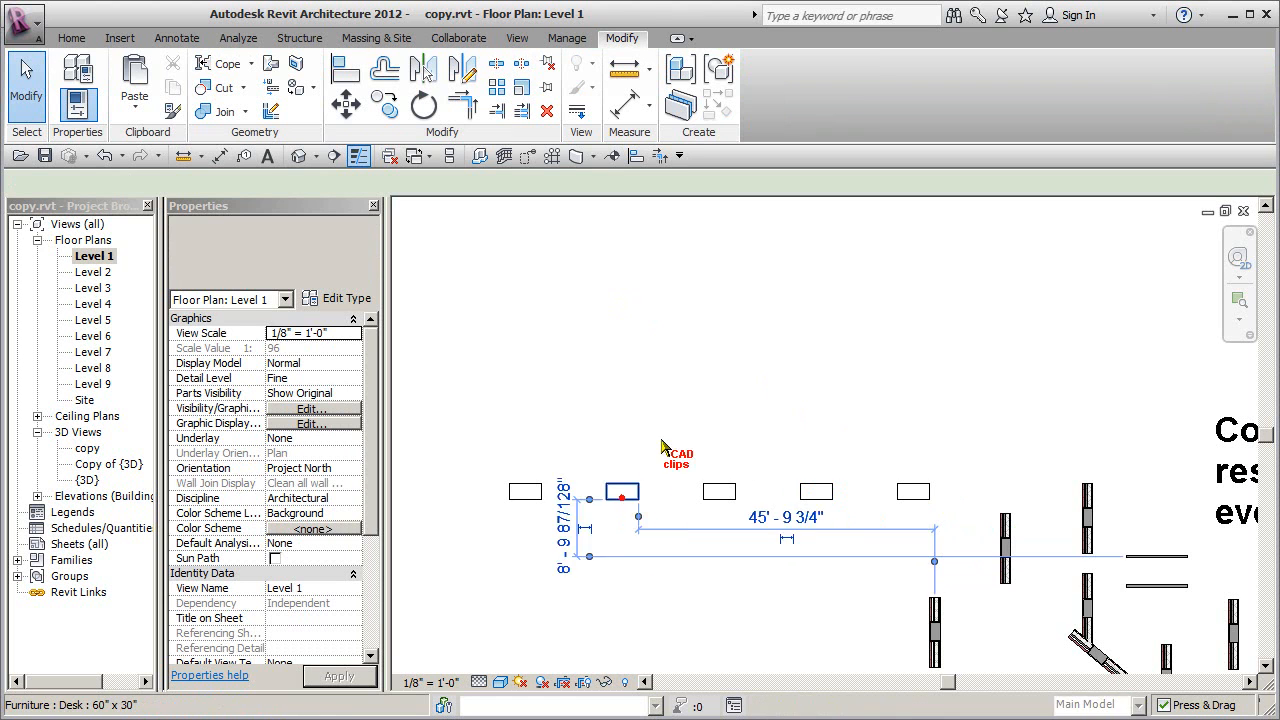
{"action": "left_click_drag", "start_coordinate": [632, 493], "coordinate": [686, 421]}
{"action": "left_click_drag", "start_coordinate": [720, 490], "coordinate": [793, 447]}
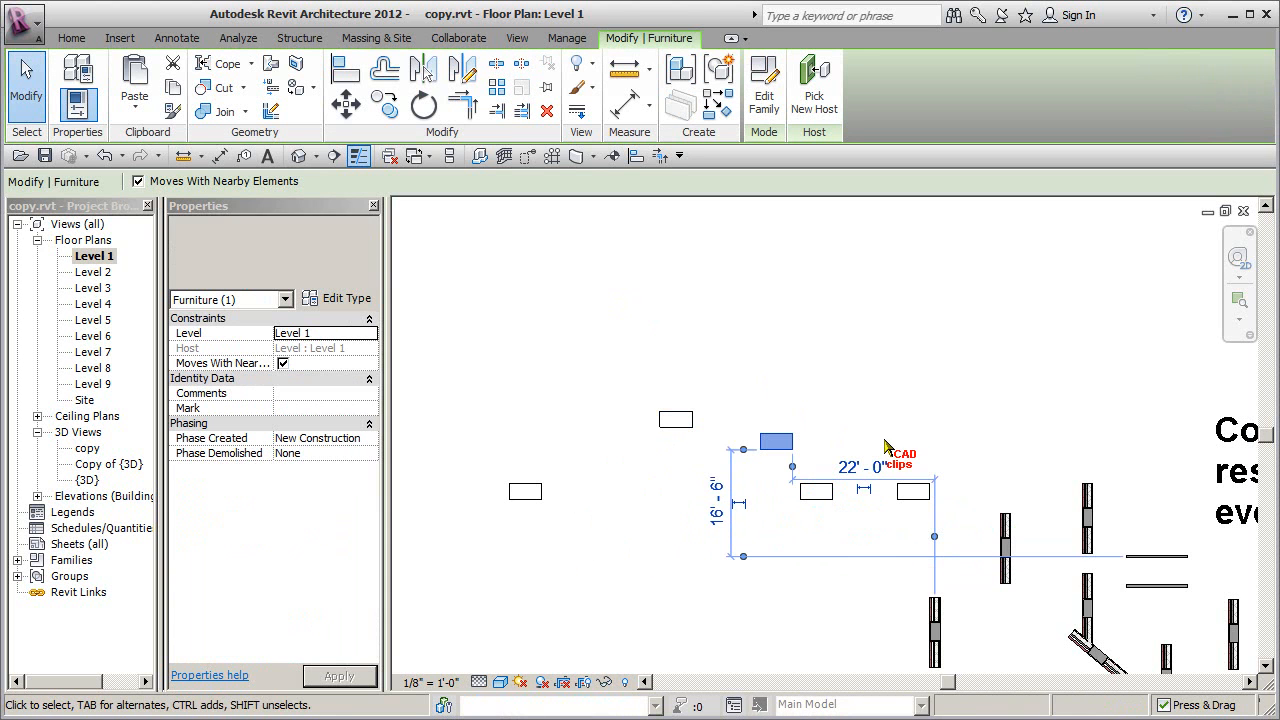
{"action": "left_click", "coordinate": [104, 160]}
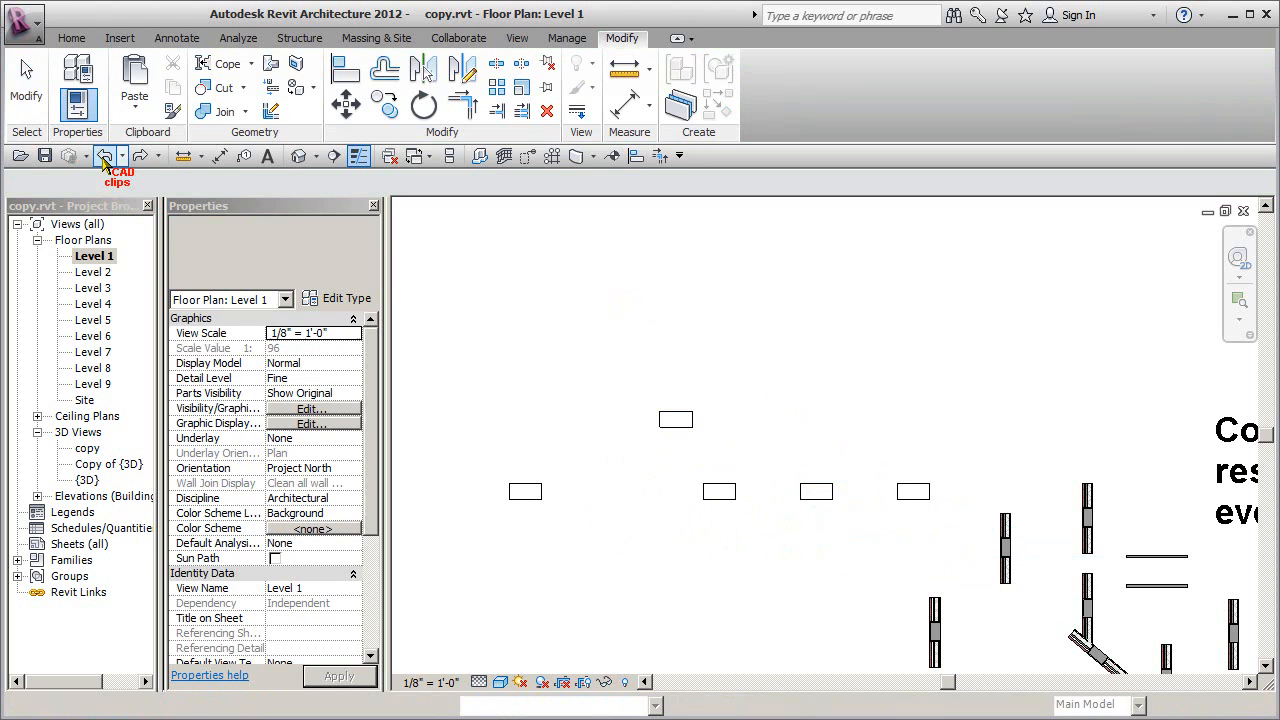
- Array the row of five desks upward as 4 ungrouped, constrained rows with 12' between rows, using Move To 2nd
{"action": "left_click_drag", "start_coordinate": [483, 518], "coordinate": [970, 471]}
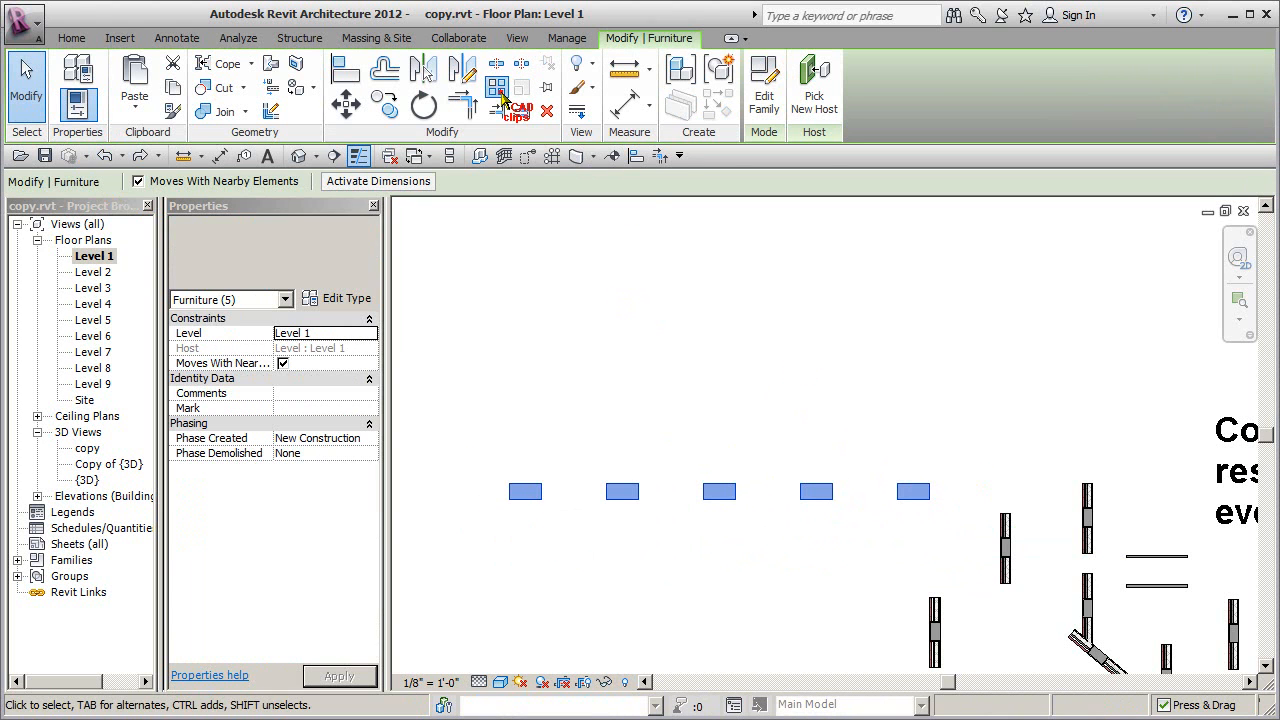
{"action": "left_click", "coordinate": [498, 90]}
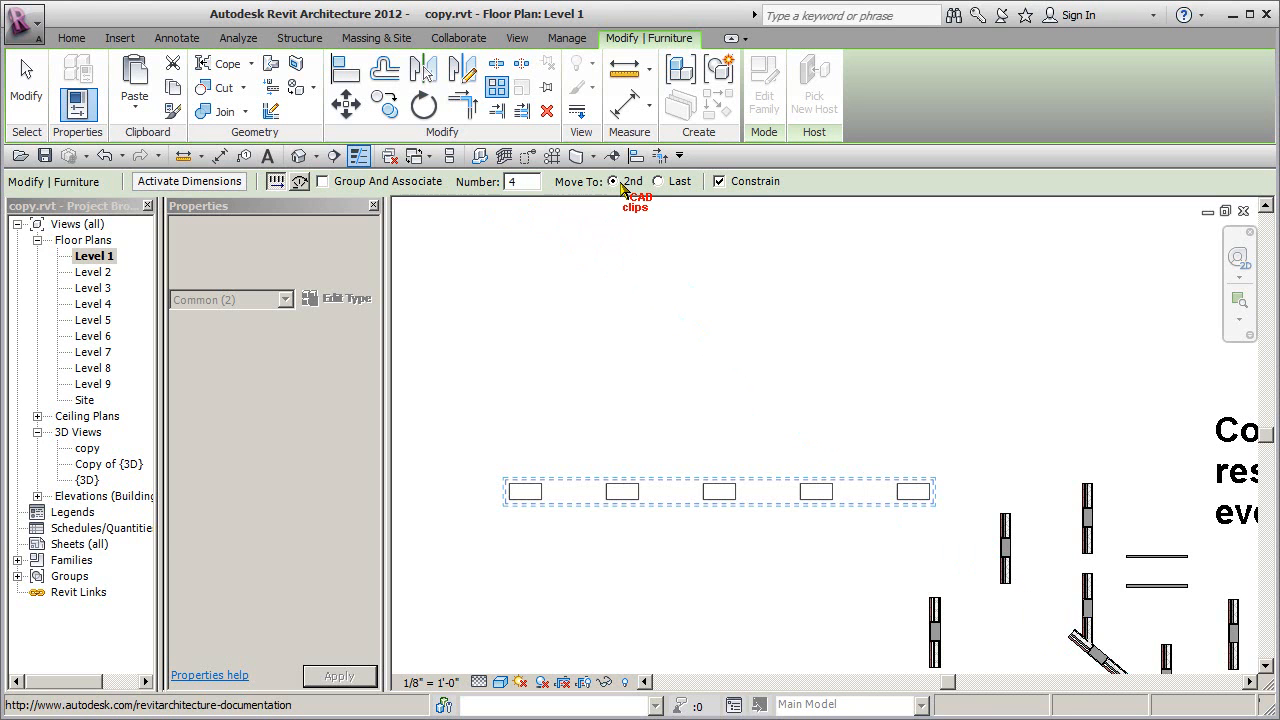
{"action": "left_click", "coordinate": [720, 181]}
{"action": "left_click", "coordinate": [928, 487]}
{"action": "left_click", "coordinate": [929, 393]}
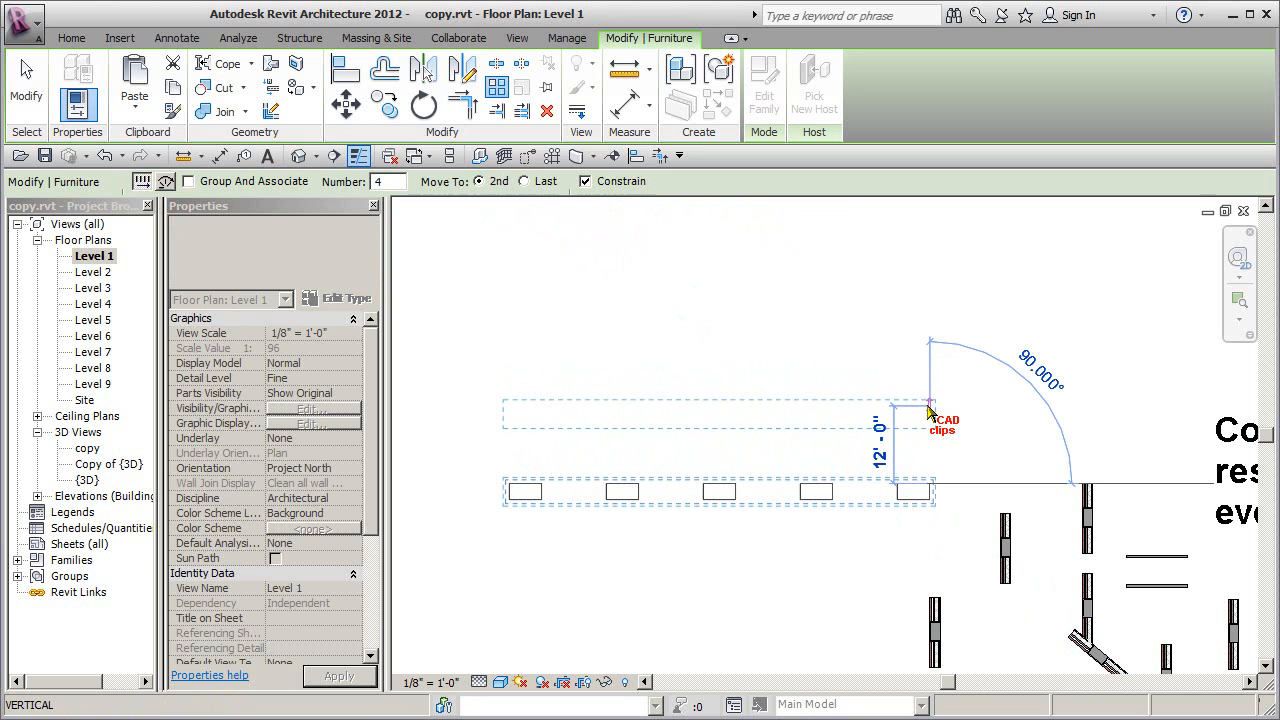
{"action": "left_click", "coordinate": [928, 408]}
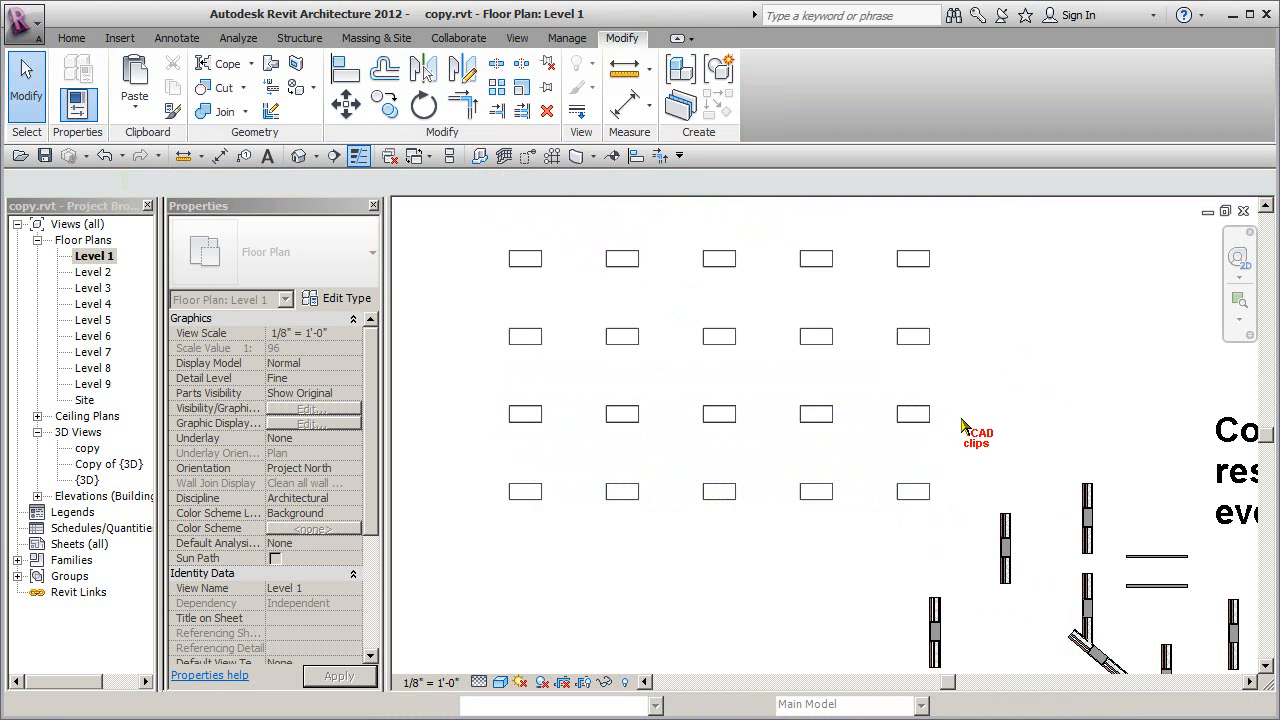
- Check the desks of the grid and delete all of them except the lower-right one
{"action": "middle_click_drag", "start_coordinate": [893, 386], "coordinate": [981, 373]}
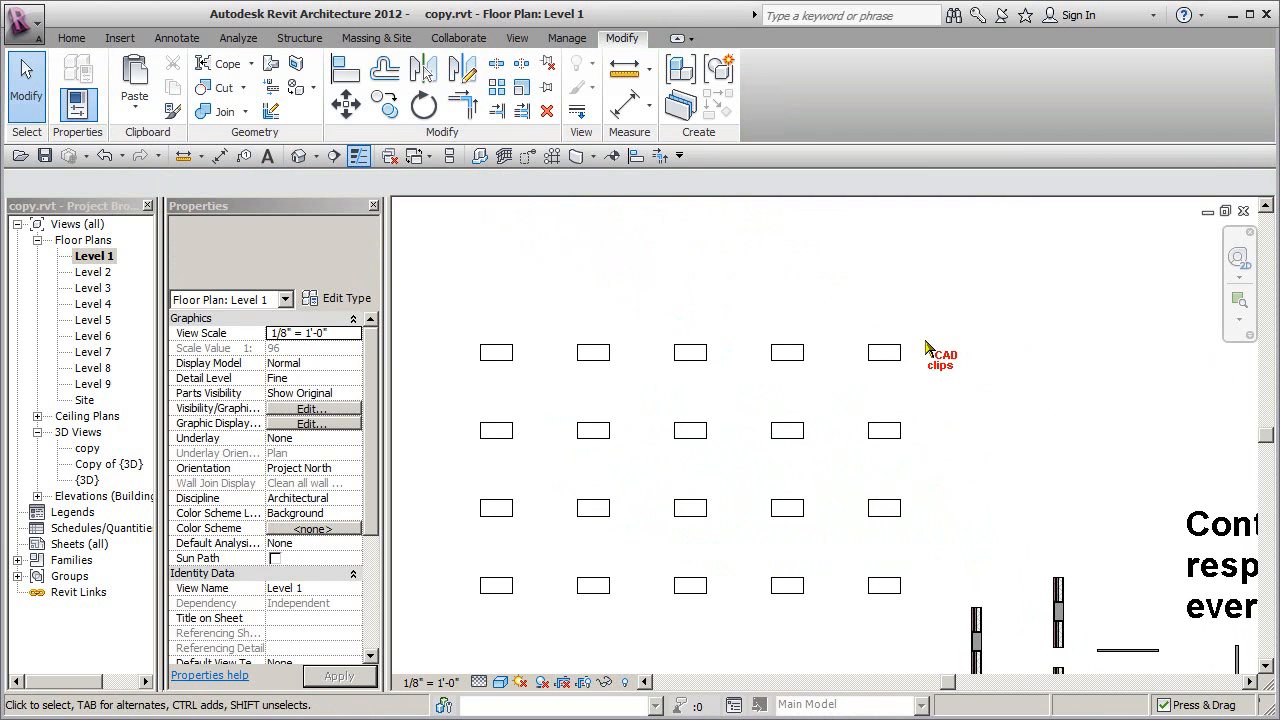
{"action": "left_click", "coordinate": [880, 352]}
{"action": "left_click_drag", "start_coordinate": [797, 352], "coordinate": [690, 506]}
{"action": "middle_click_drag", "start_coordinate": [908, 508], "coordinate": [950, 450]}
{"action": "left_click", "coordinate": [940, 445]}
{"action": "left_click_drag", "start_coordinate": [937, 234], "coordinate": [457, 508]}
{"action": "key", "text": "Delete"}
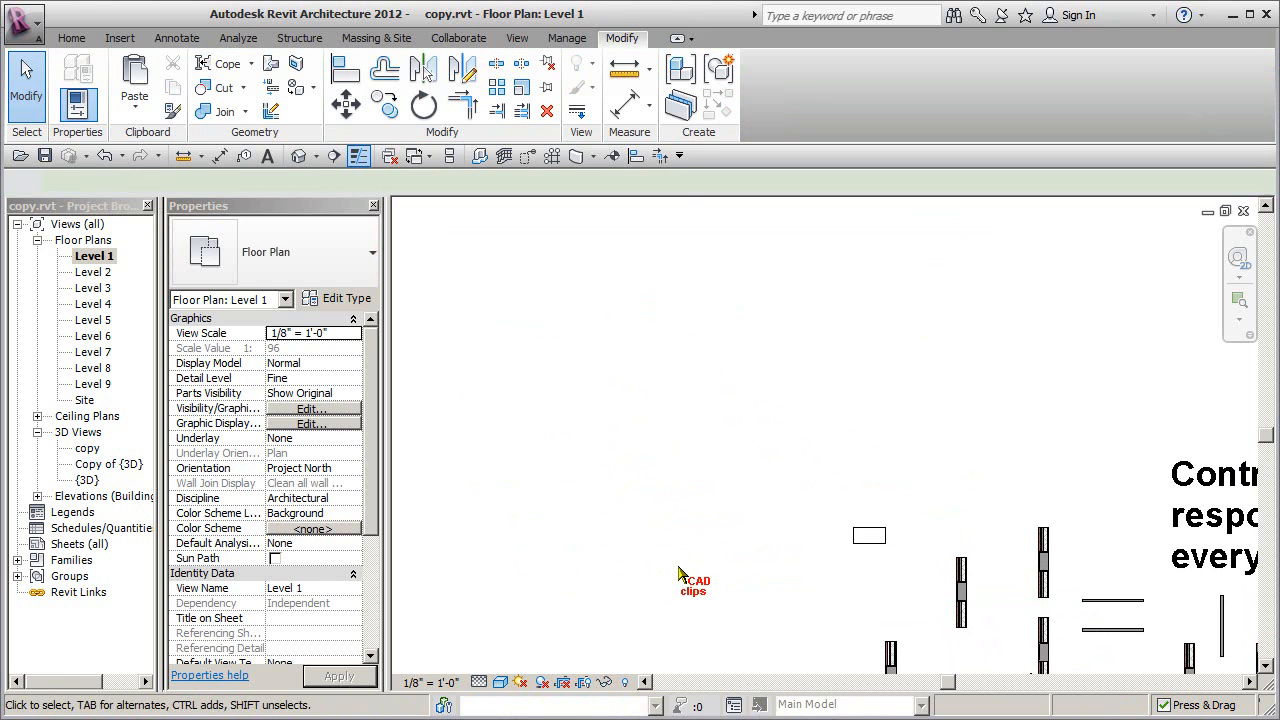
- Create a leftward linear array of the remaining desk with Group And Associate on, Number 5, Move To Last and Constrain on
{"action": "left_click", "coordinate": [869, 541]}
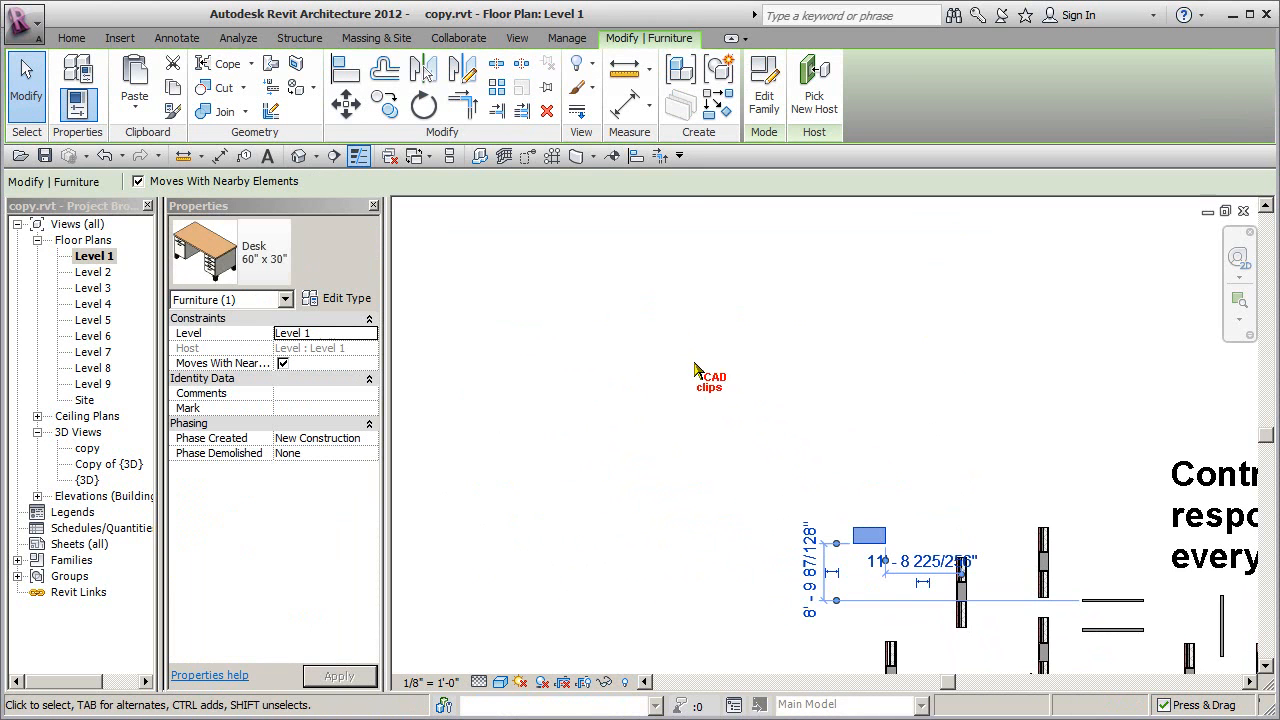
{"action": "left_click", "coordinate": [497, 88]}
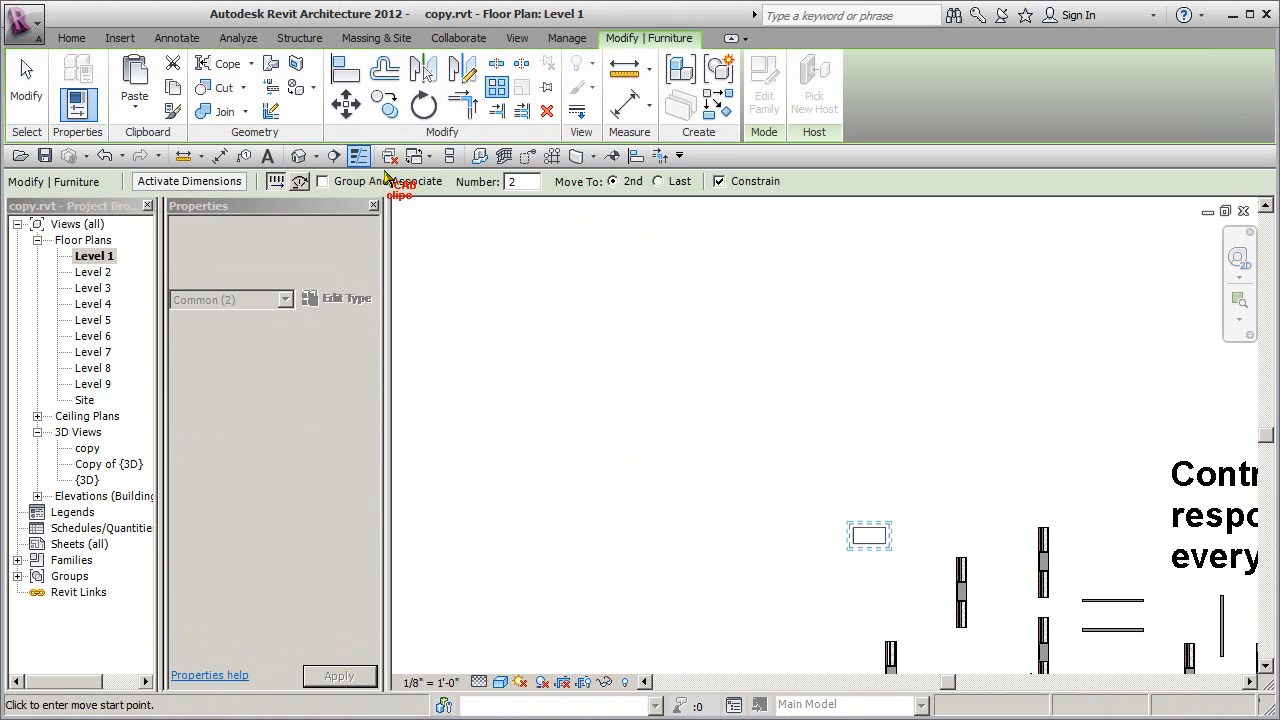
{"action": "left_click", "coordinate": [335, 182]}
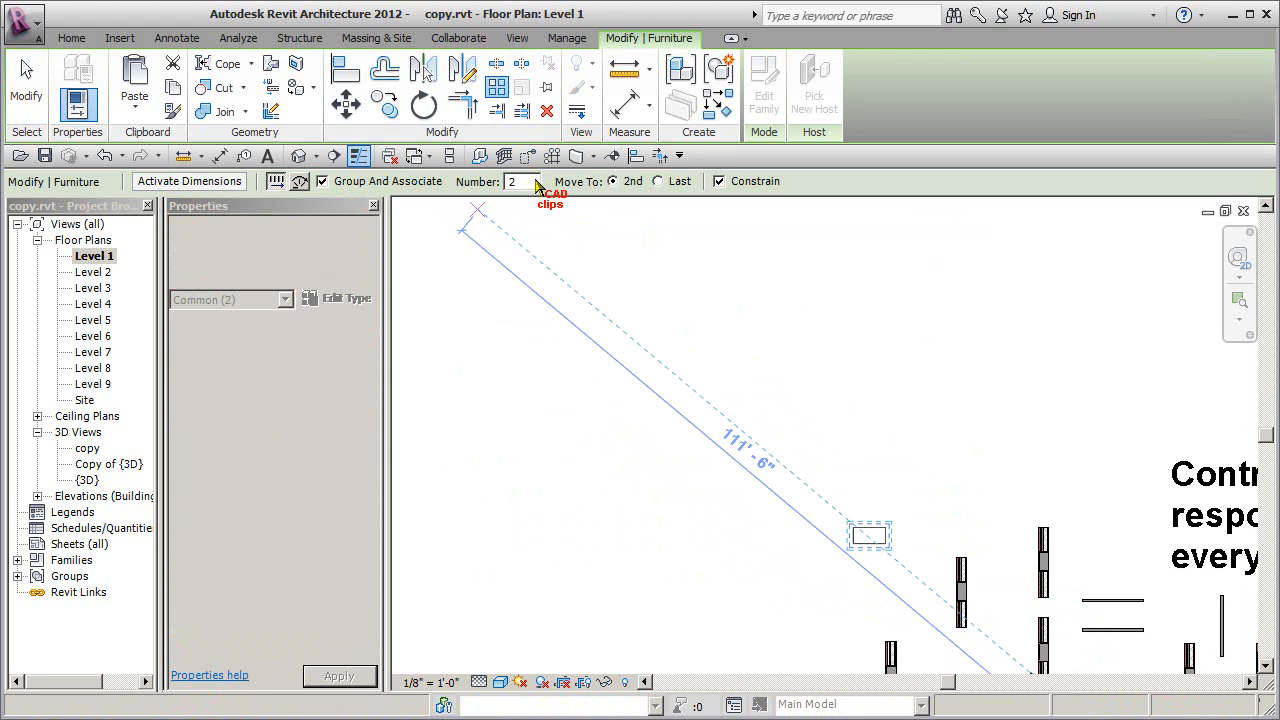
{"action": "type", "text": "5"}
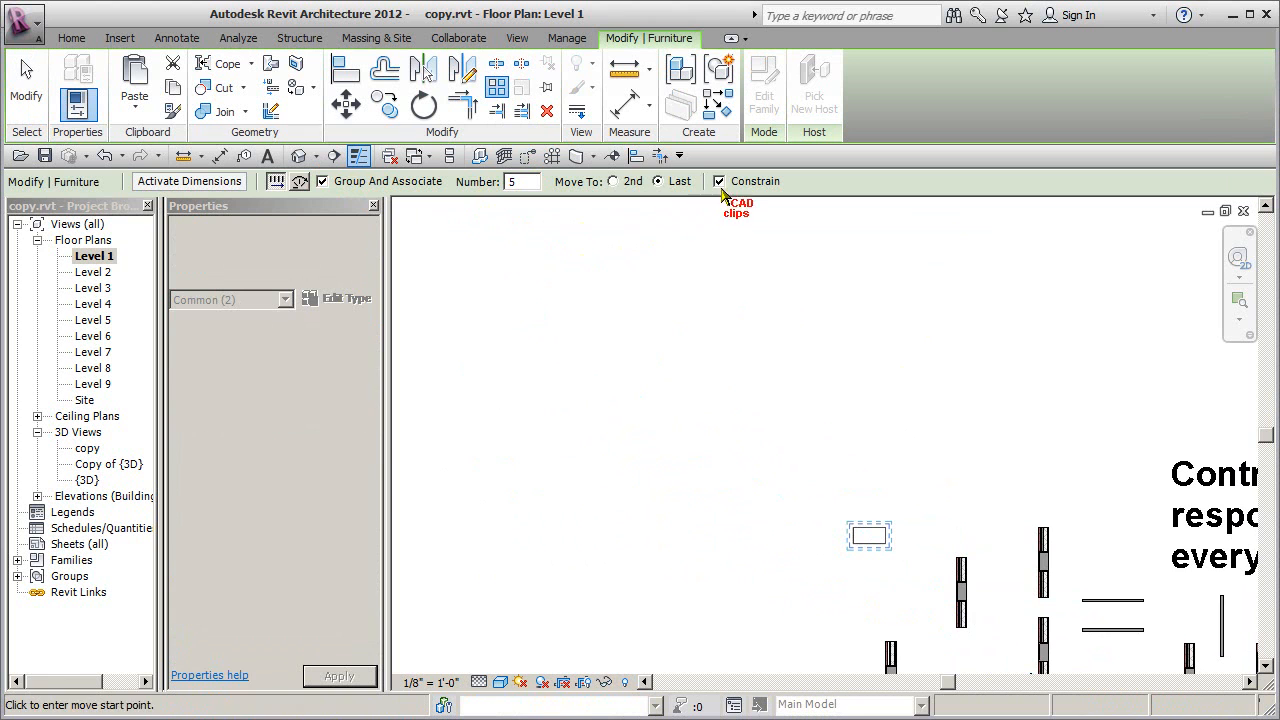
{"action": "left_click", "coordinate": [866, 527]}
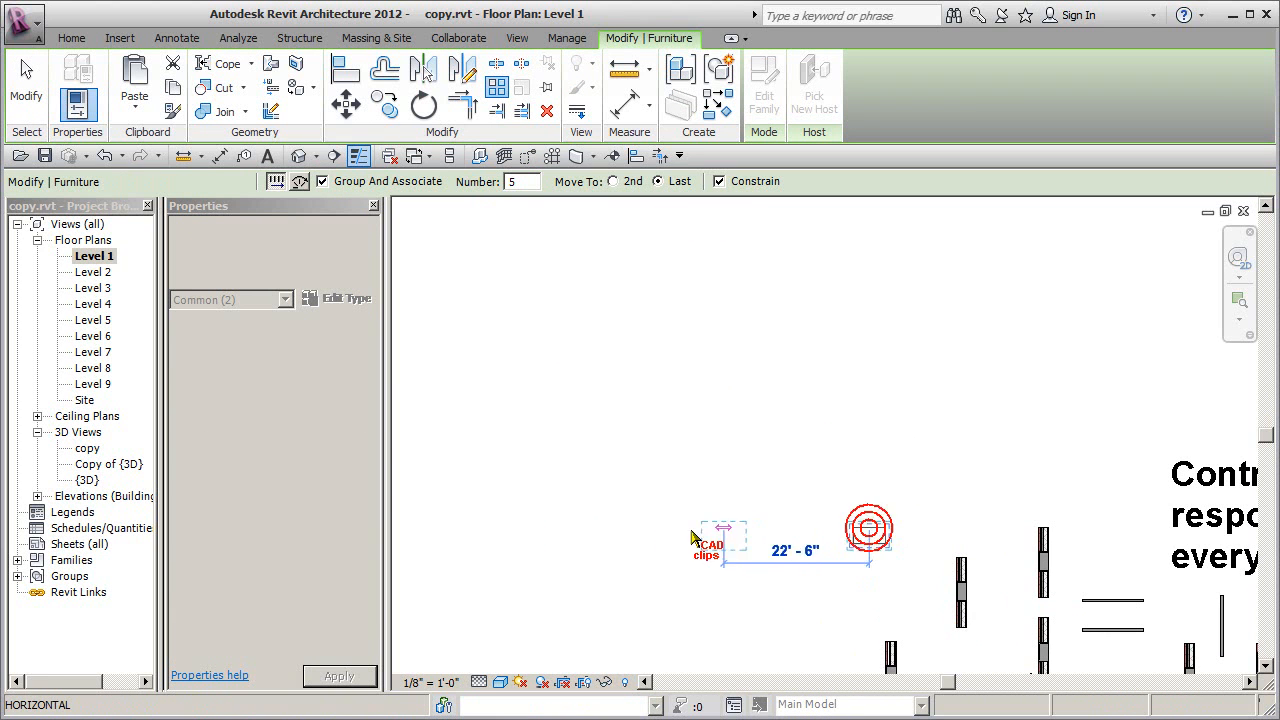
{"action": "left_click", "coordinate": [549, 537]}
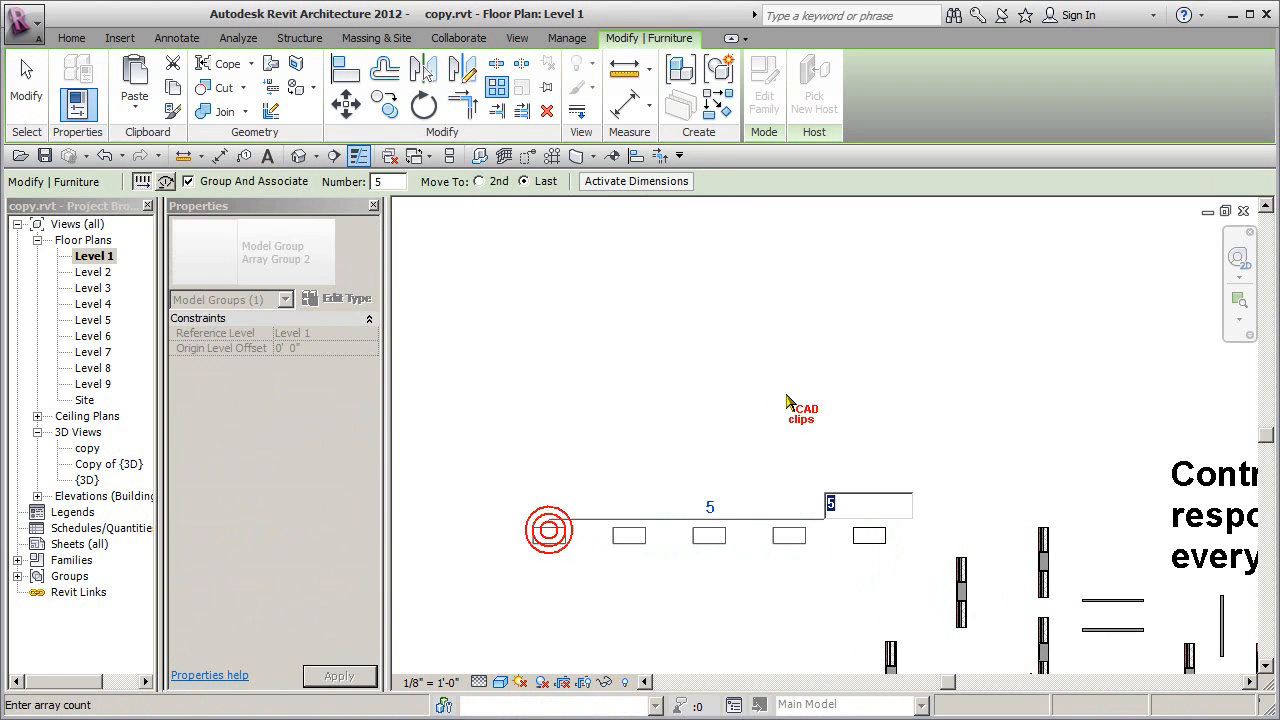
- Confirm 5 as the array count of the desk row and check the array on its middle desk
{"action": "key", "text": "Return"}
{"action": "left_click", "coordinate": [778, 392]}
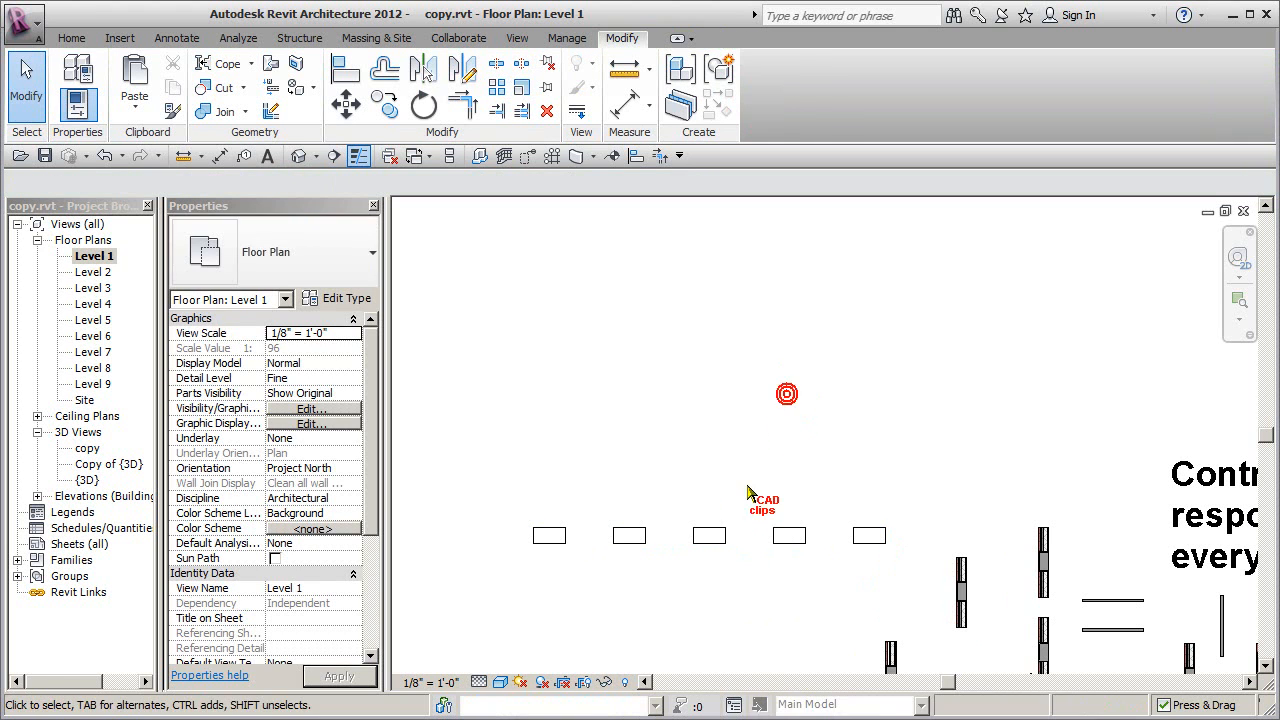
{"action": "left_click", "coordinate": [720, 536]}
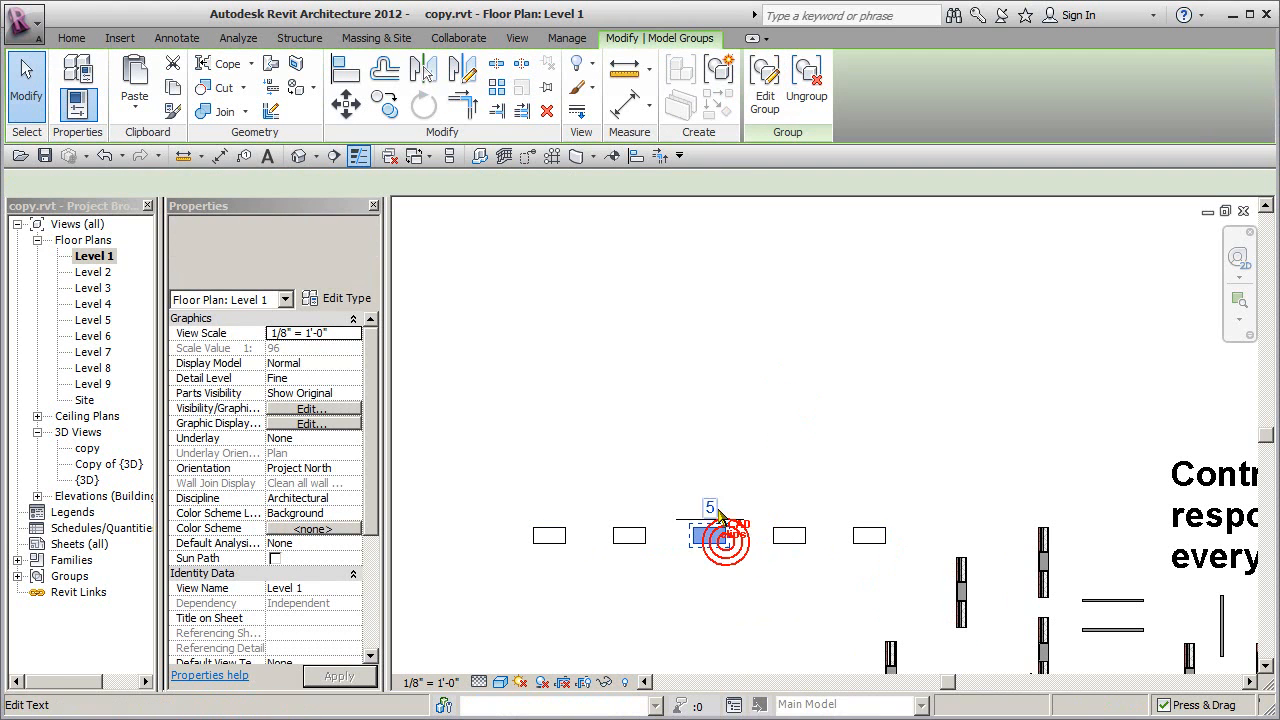
{"action": "left_click", "coordinate": [838, 447]}
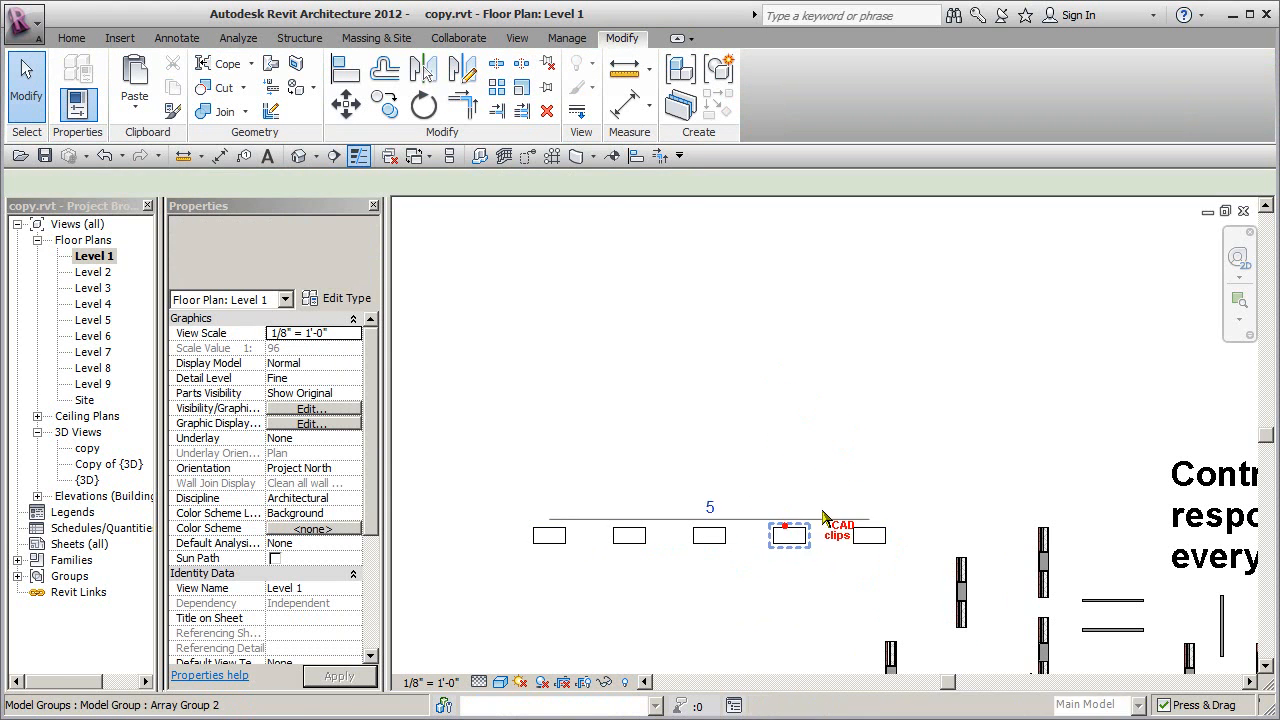
- Array the row's second desk from the right upward with Group And Associate on, Number 4, Move To 2nd and Constrain on
{"action": "left_click", "coordinate": [788, 536]}
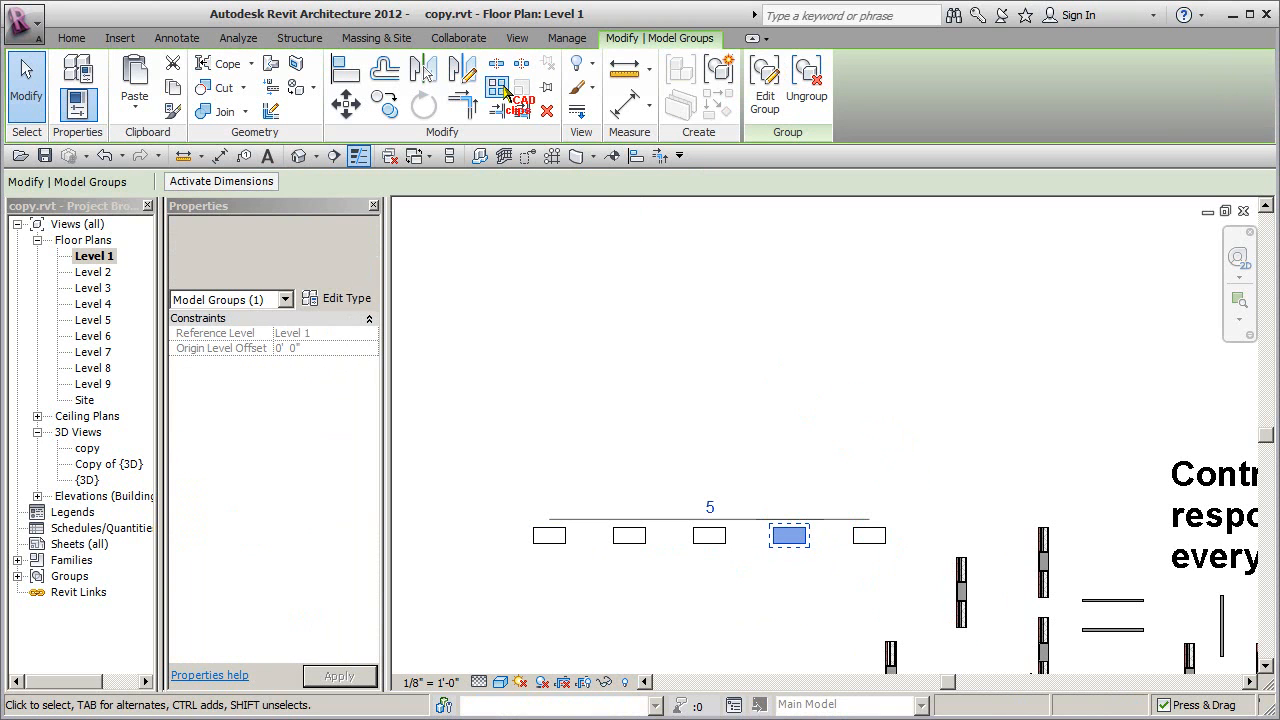
{"action": "left_click", "coordinate": [498, 88]}
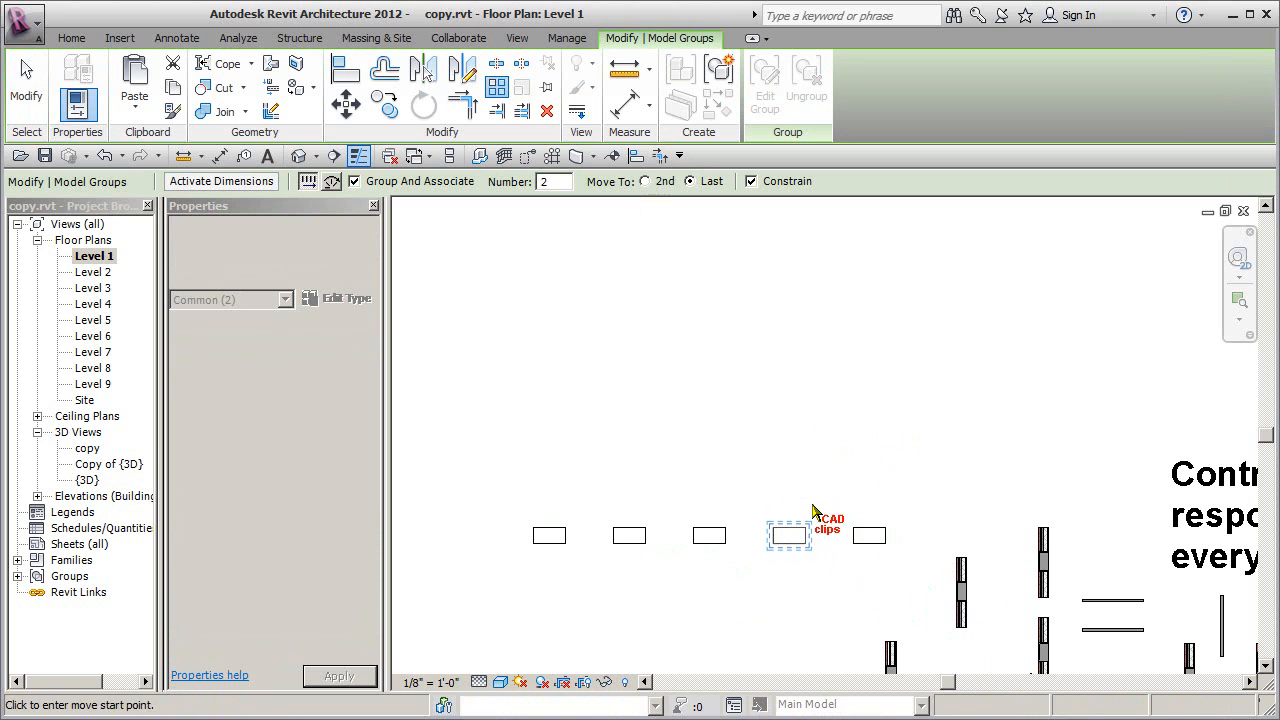
{"action": "left_click", "coordinate": [646, 182]}
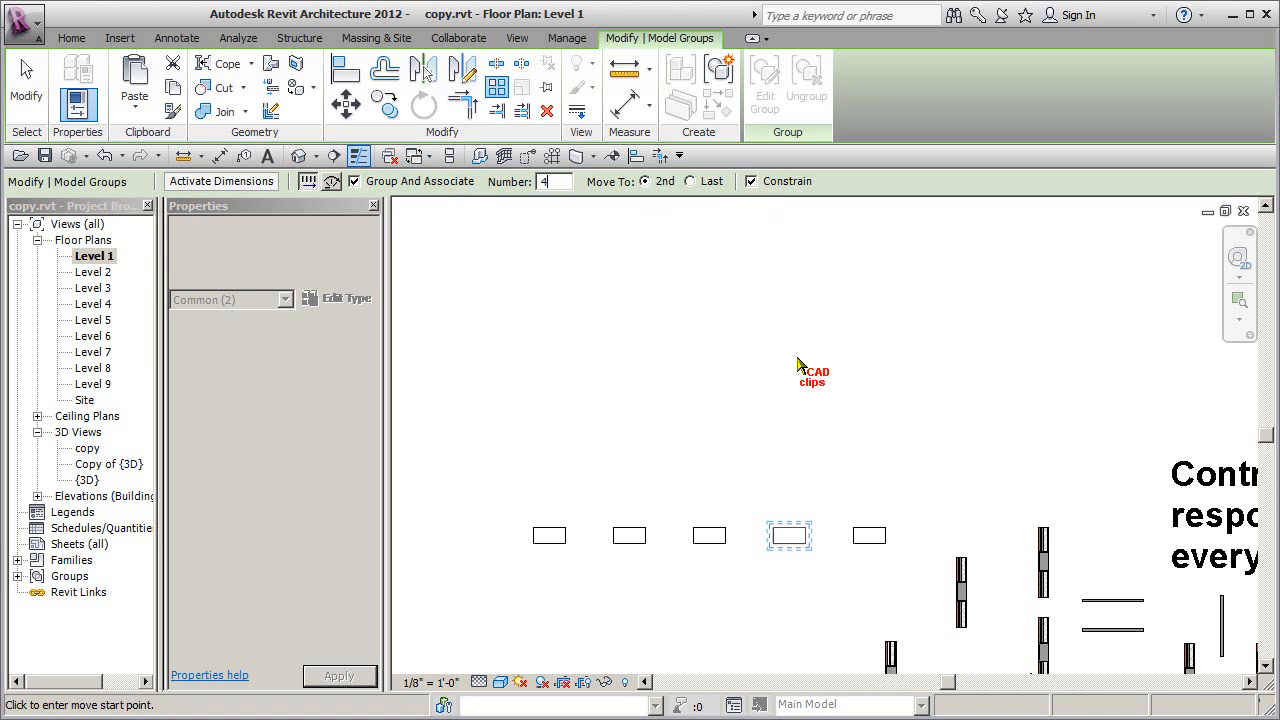
{"action": "left_click", "coordinate": [805, 526]}
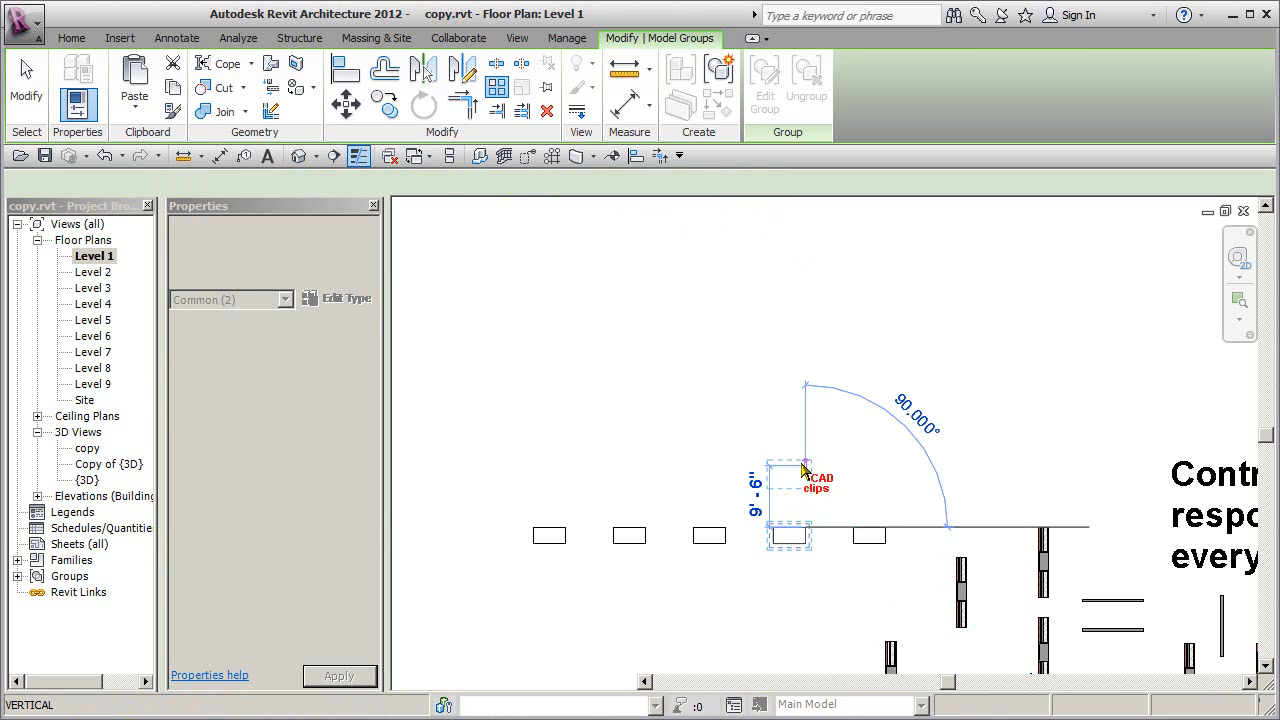
{"action": "left_click", "coordinate": [805, 463]}
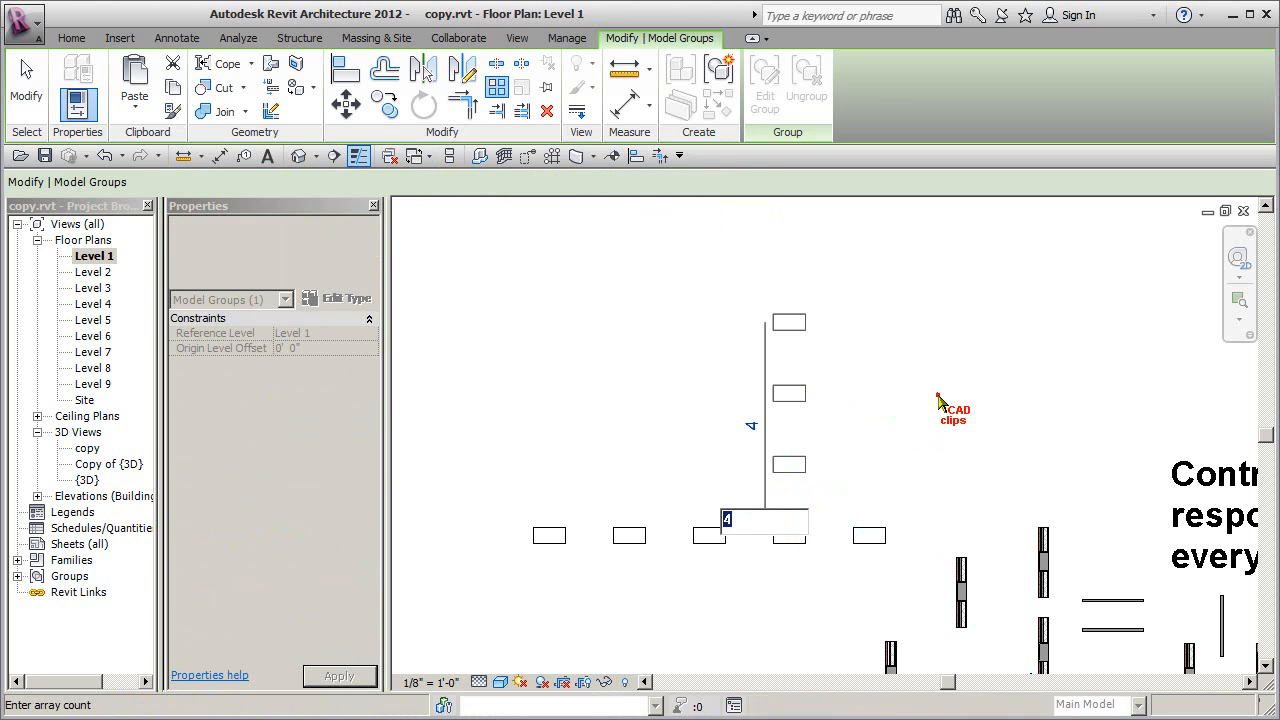
{"action": "left_click", "coordinate": [938, 396]}
- Check the desks of the vertical array and set its count to 5
{"action": "left_click", "coordinate": [789, 463]}
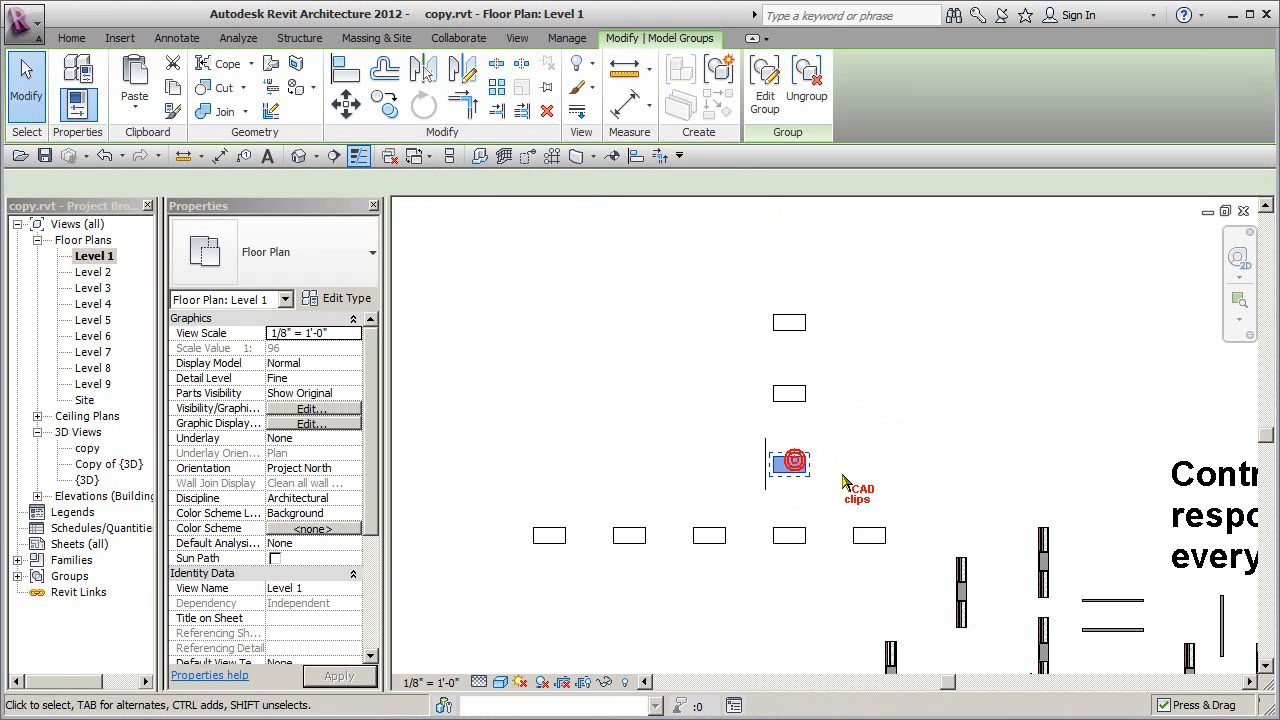
{"action": "left_click", "coordinate": [786, 575]}
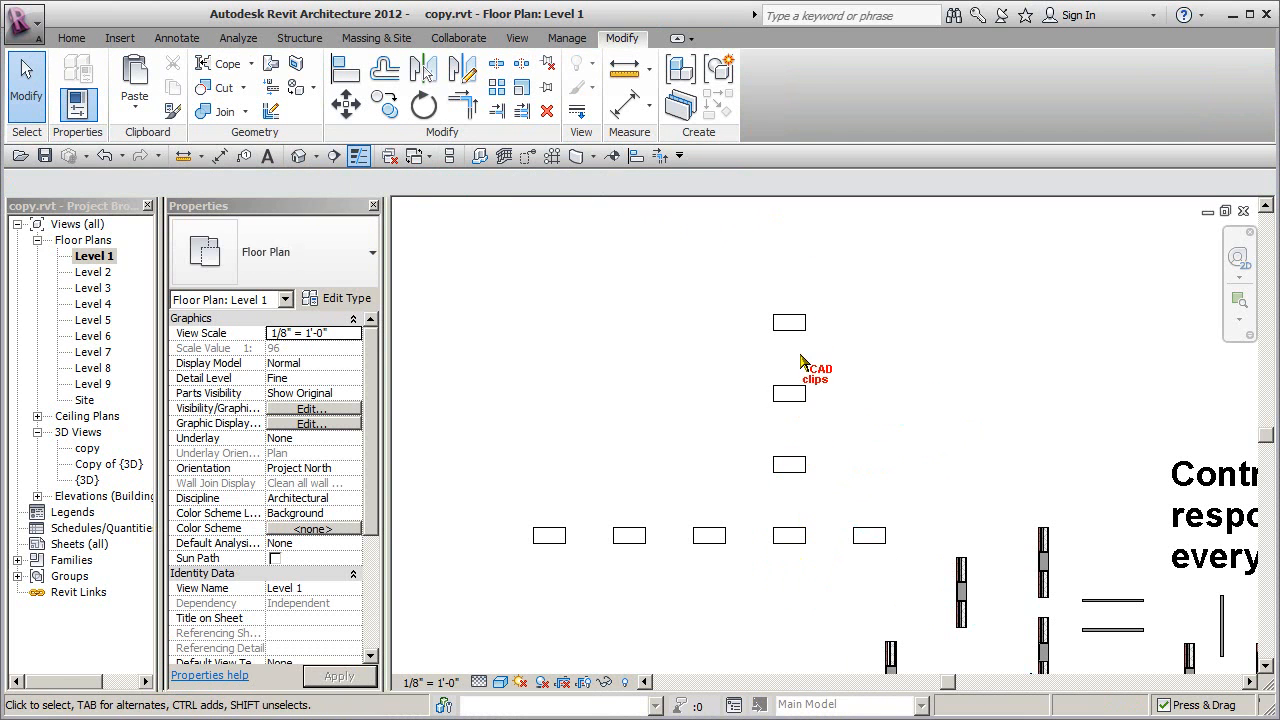
{"action": "left_click", "coordinate": [795, 320]}
{"action": "left_click", "coordinate": [753, 423]}
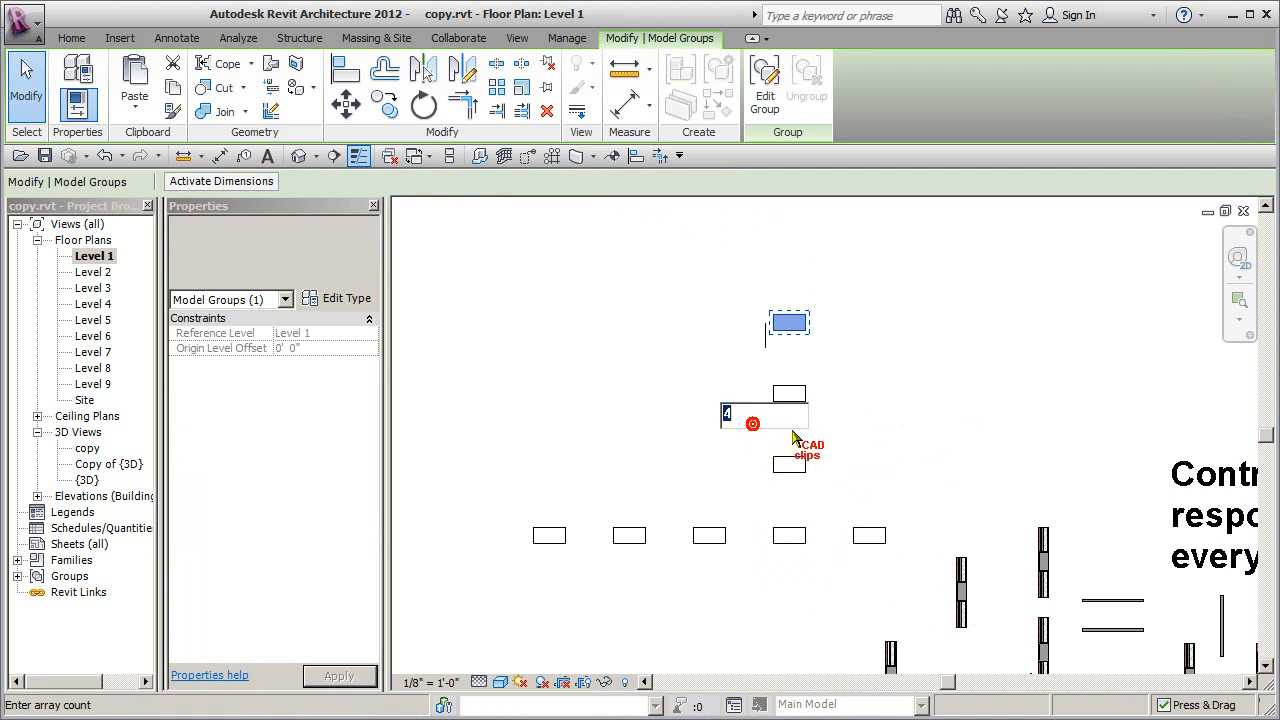
{"action": "type", "text": "5"}
{"action": "key", "text": "Return"}
{"action": "left_click", "coordinate": [910, 413]}
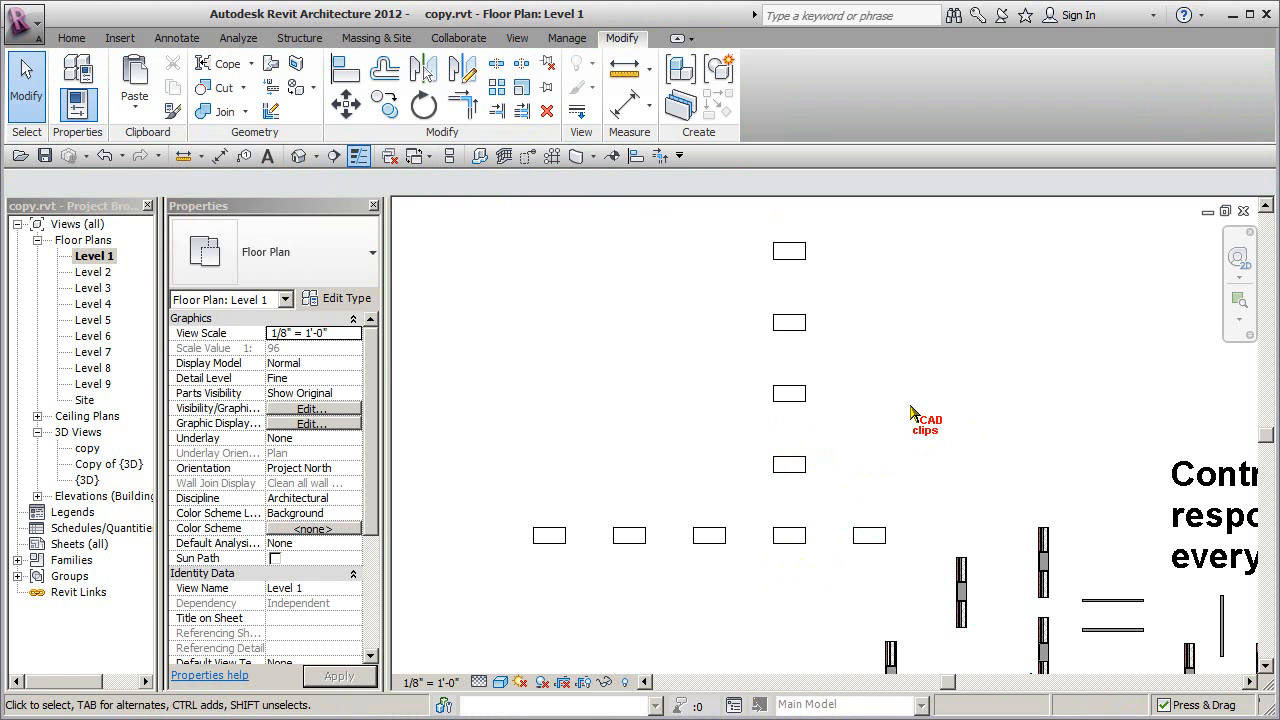
- Set the array count of the horizontal desk row to 6
{"action": "left_click", "coordinate": [870, 528]}
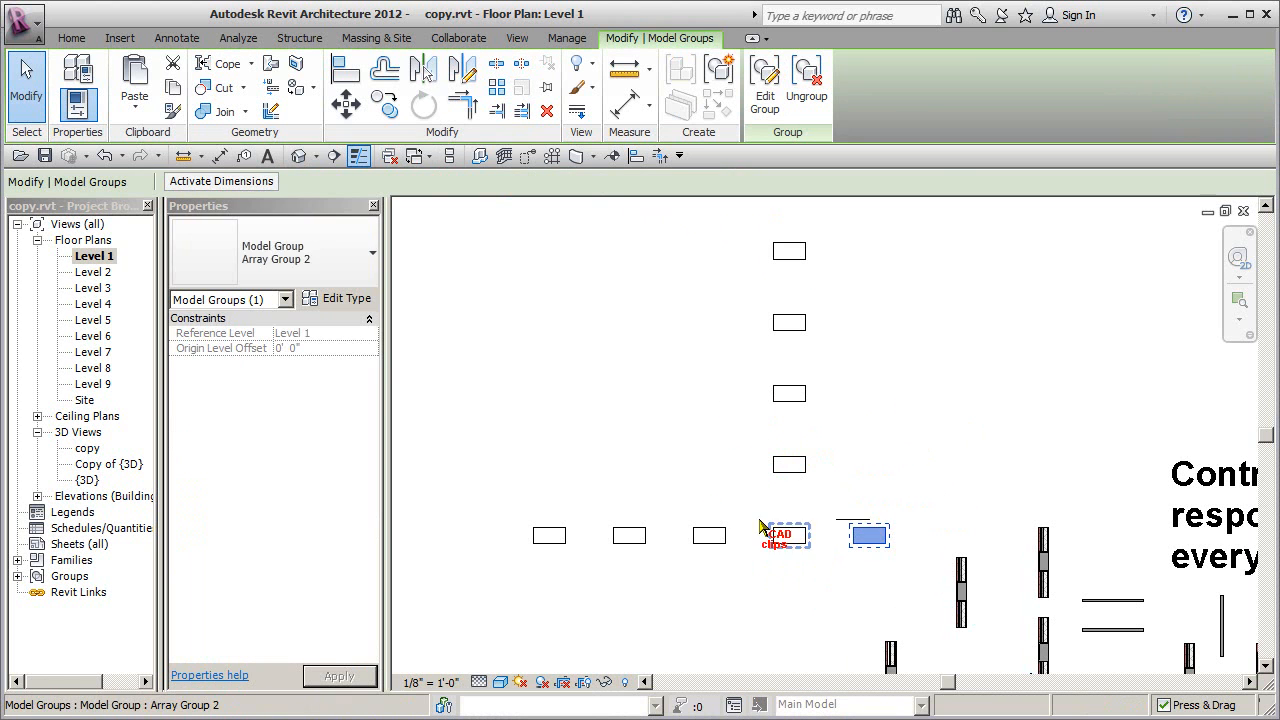
{"action": "left_click", "coordinate": [714, 512]}
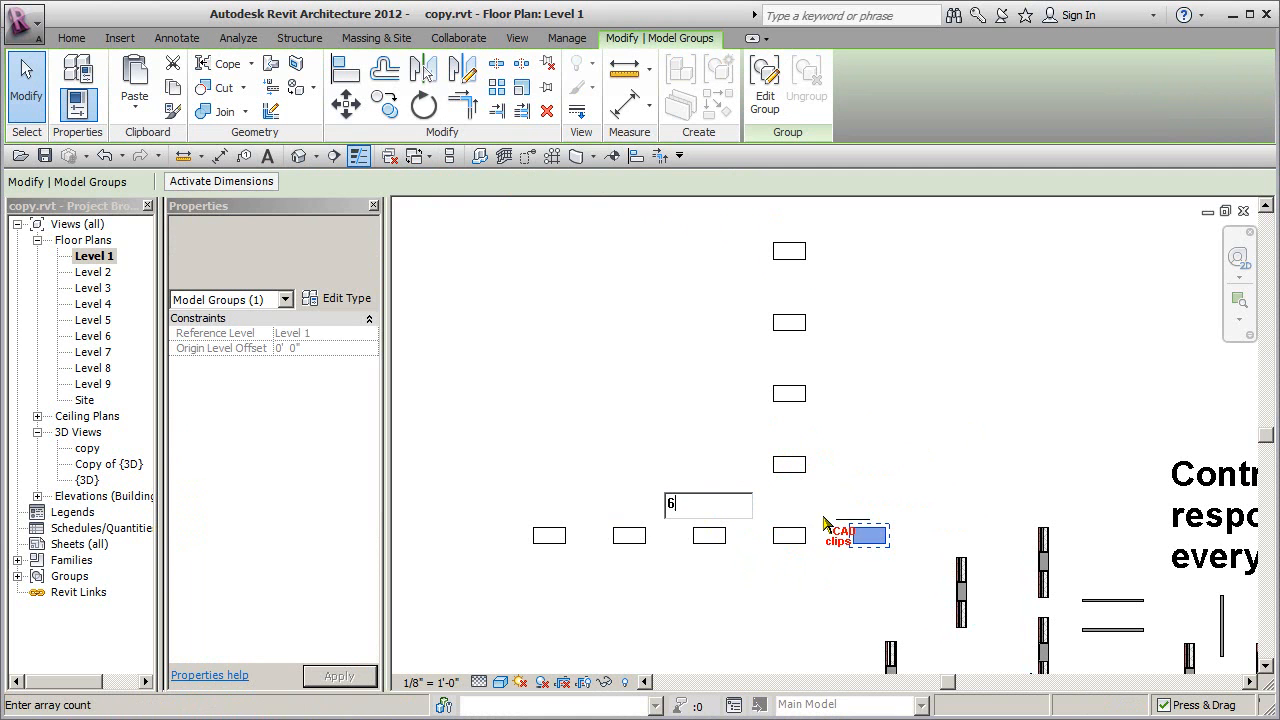
{"action": "type", "text": "6"}
{"action": "key", "text": "Return"}
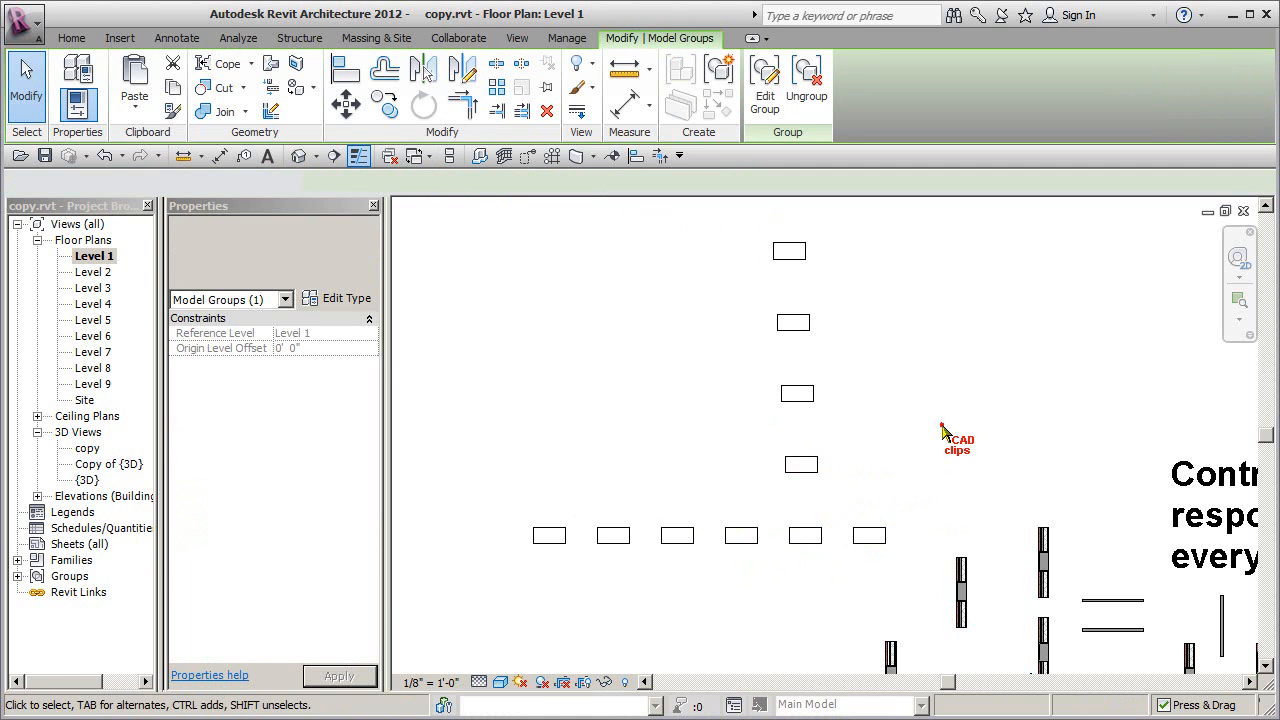
{"action": "left_click", "coordinate": [940, 428]}
- Shift the top desk of the slanted column right to straighten the column, and delete the four desks above the row
{"action": "left_click", "coordinate": [795, 255]}
{"action": "left_click_drag", "start_coordinate": [812, 250], "coordinate": [807, 250]}
{"action": "left_click", "coordinate": [880, 278]}
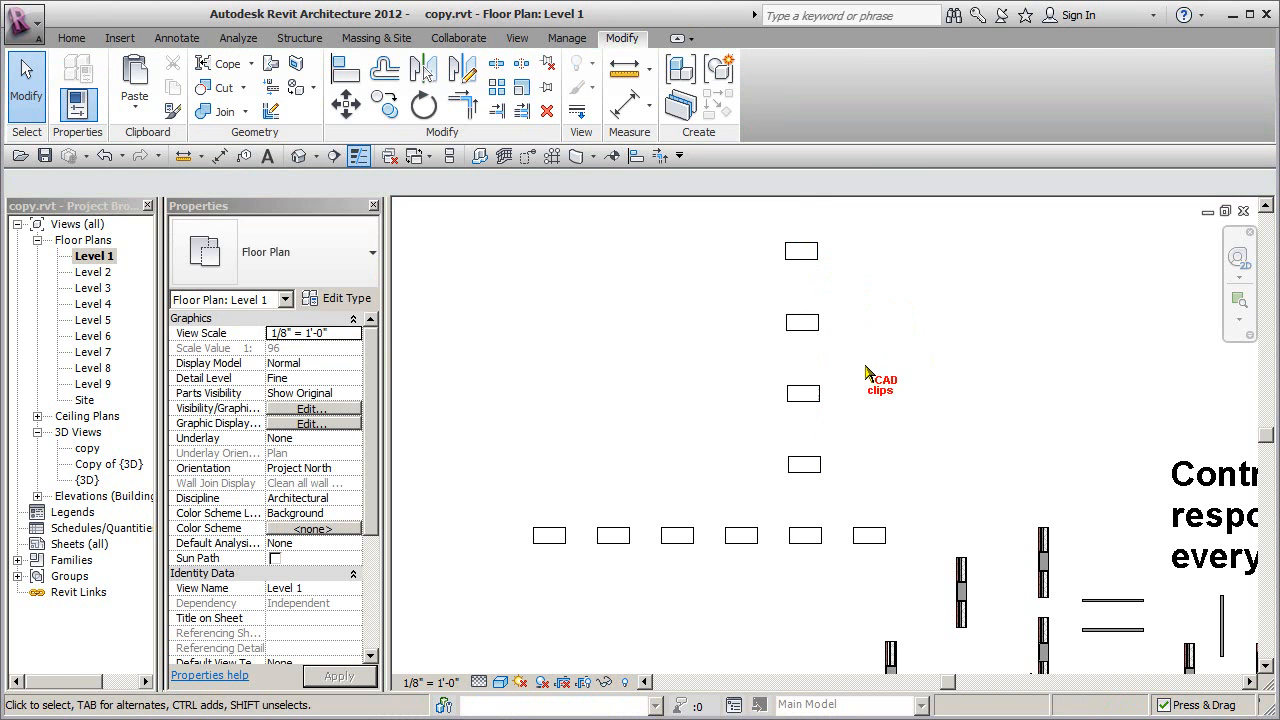
{"action": "mouse_move", "coordinate": [893, 219]}
{"action": "left_mouse_down"}
{"action": "mouse_move", "coordinate": [823, 314]}
{"action": "mouse_move", "coordinate": [749, 491]}
{"action": "left_mouse_up"}
{"action": "key", "text": "Delete"}
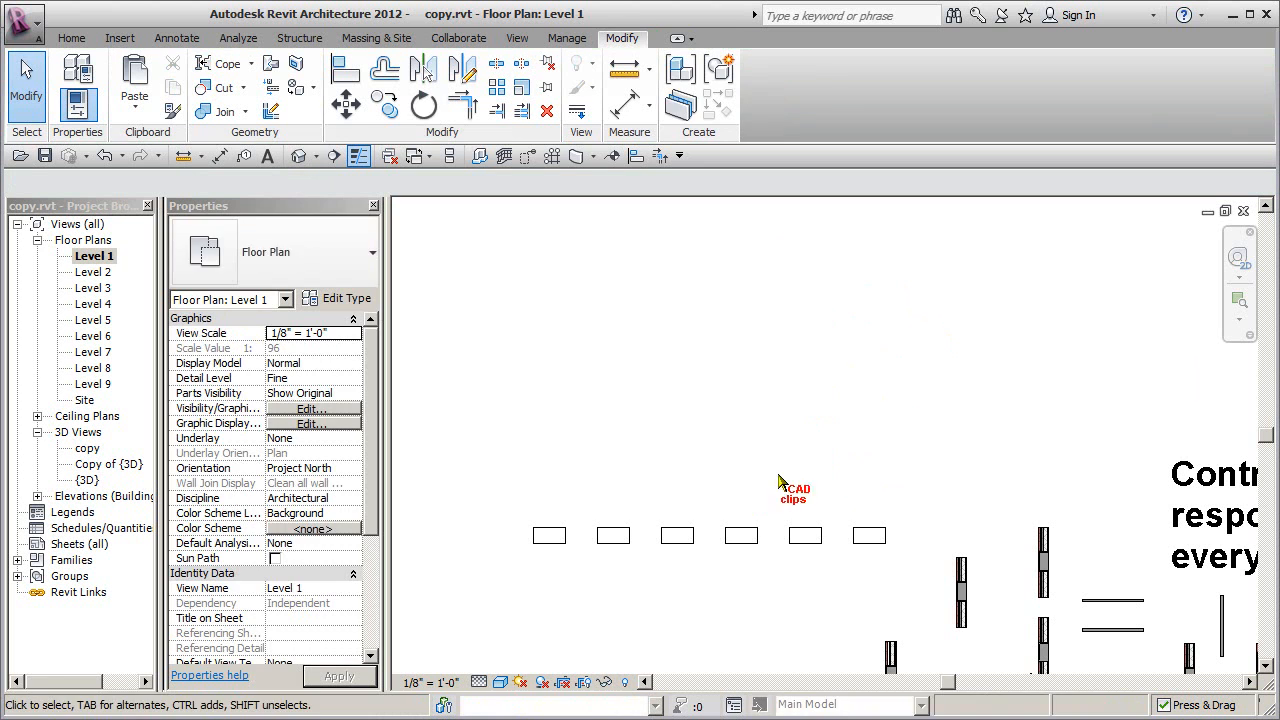
- Set the array count of the remaining desk row back to 5
{"action": "left_click", "coordinate": [805, 536]}
{"action": "left_click", "coordinate": [711, 512]}
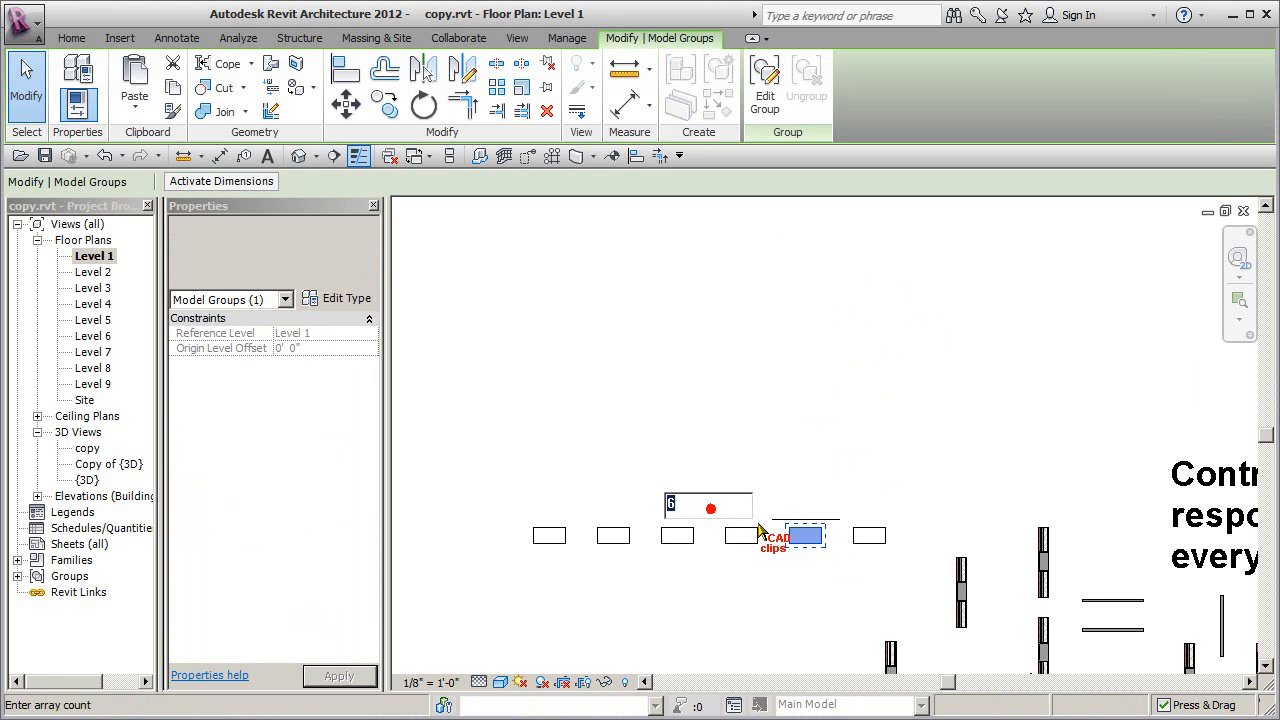
{"action": "type", "text": "5"}
{"action": "key", "text": "Return"}
{"action": "left_click", "coordinate": [822, 446]}
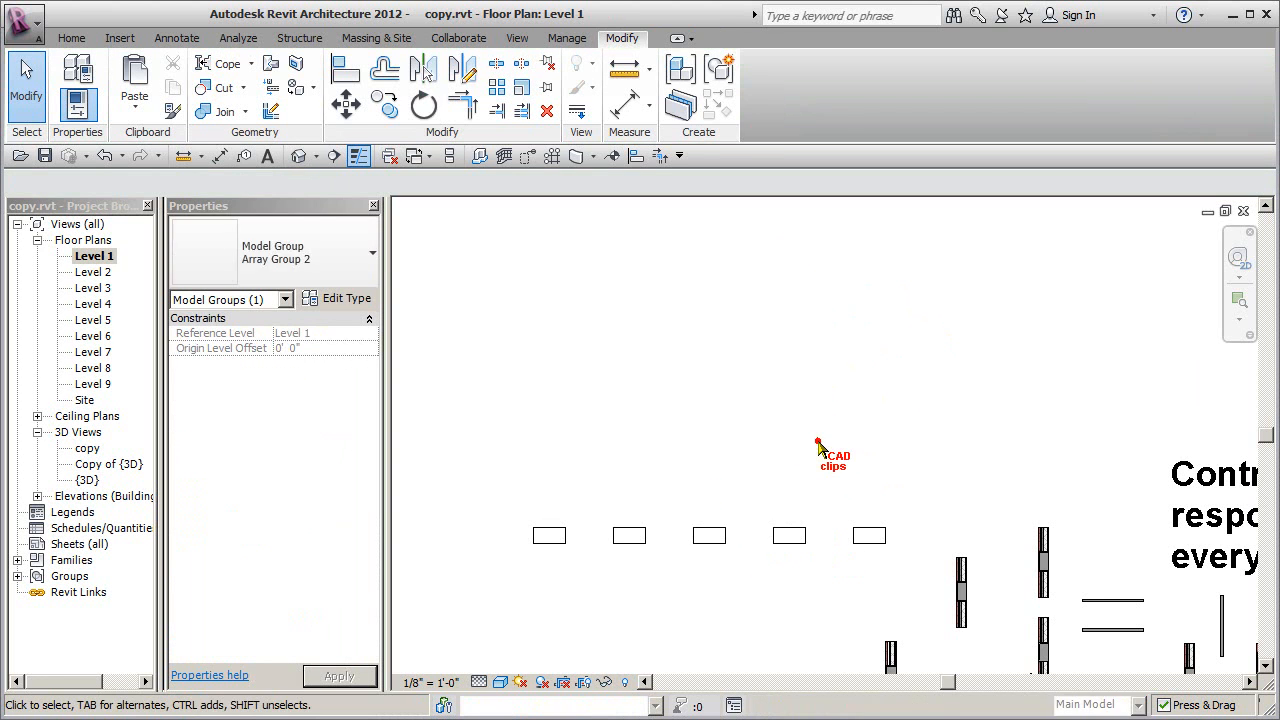
- Array the whole row of five desks upward with Group And Associate on, Move To 2nd and Constrain on, and set the count to 5
{"action": "left_click_drag", "start_coordinate": [725, 580], "coordinate": [951, 488]}
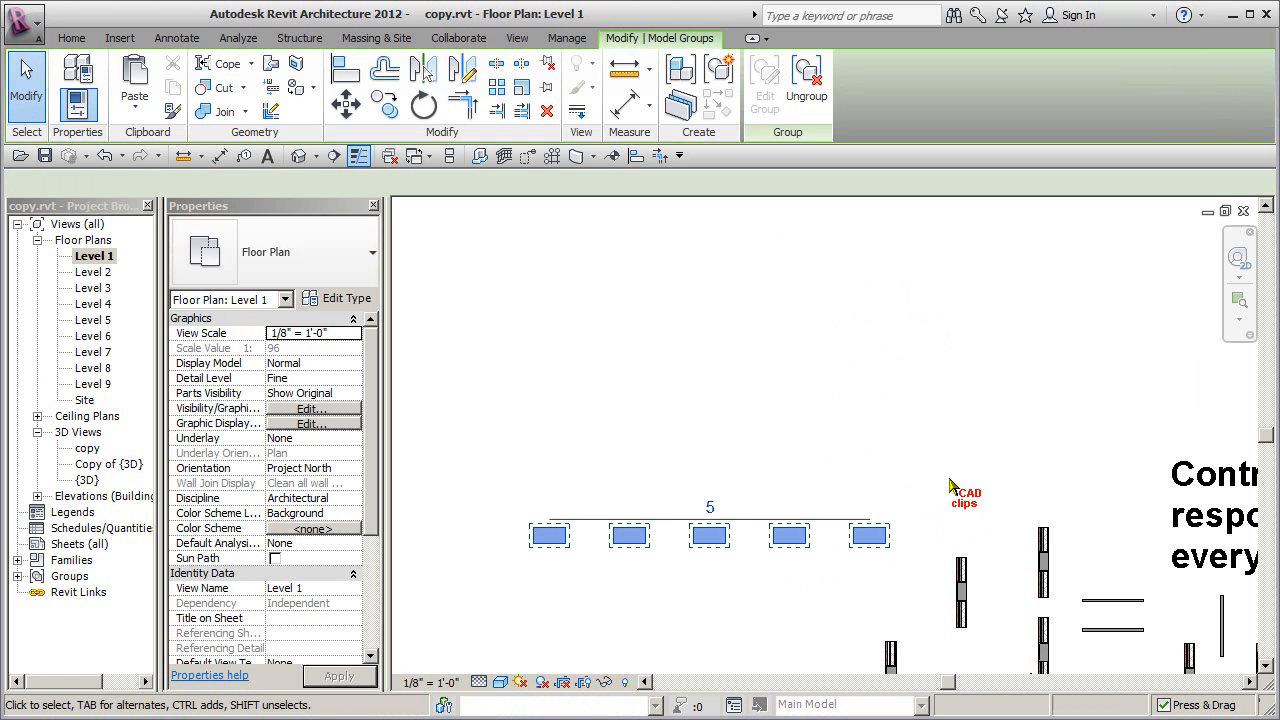
{"action": "left_click", "coordinate": [497, 90]}
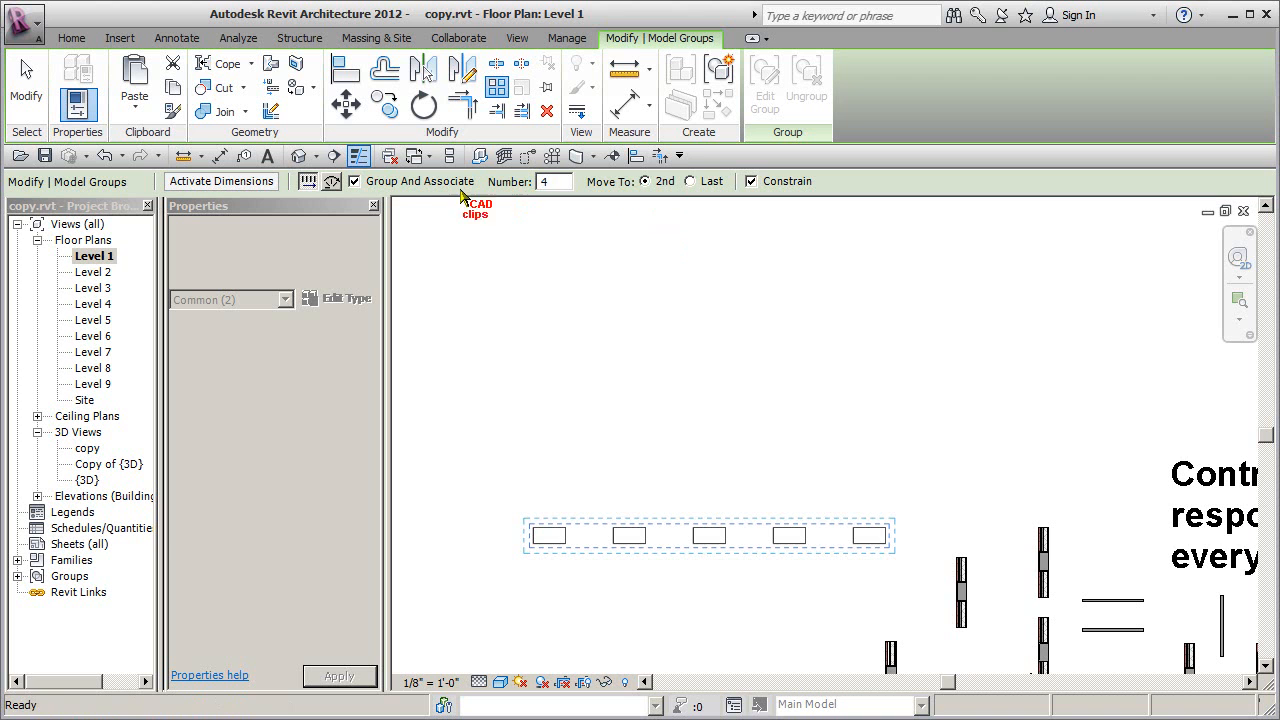
{"action": "left_click", "coordinate": [888, 527]}
{"action": "left_click", "coordinate": [886, 452]}
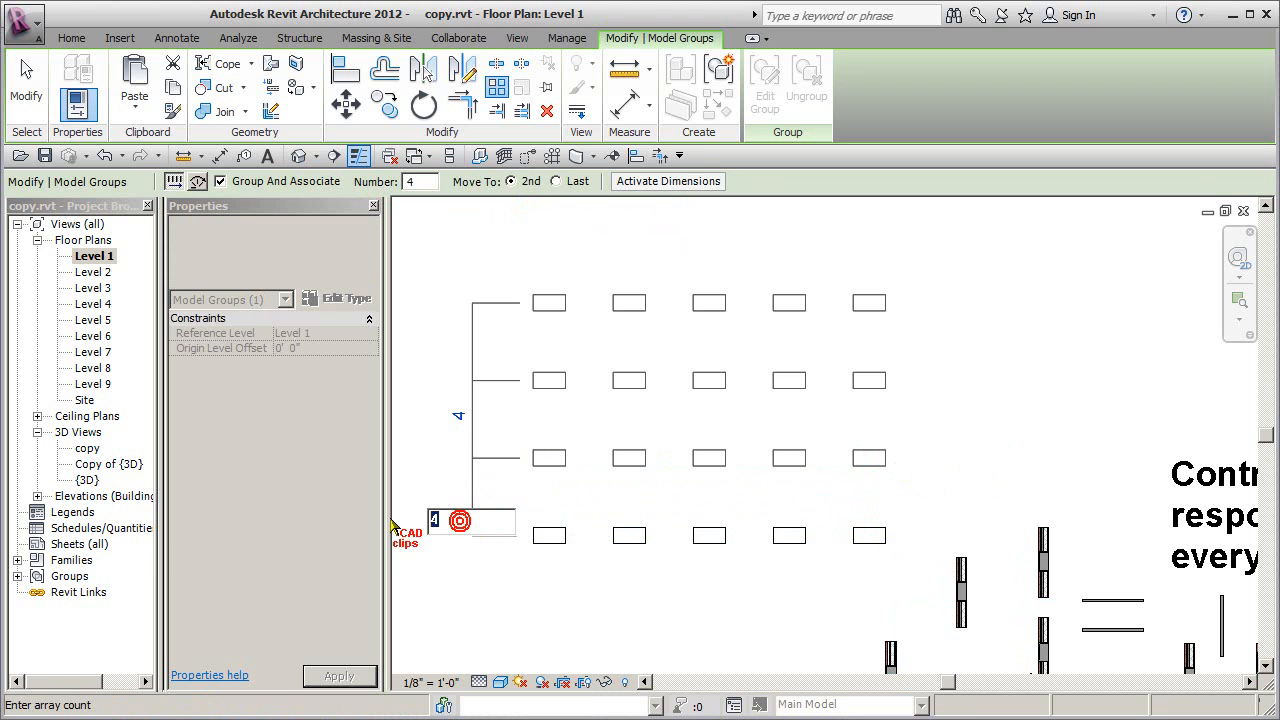
{"action": "key", "text": "Return"}
{"action": "left_click", "coordinate": [966, 423]}
- Check the count of the vertical row array on the top row of desks
{"action": "scroll", "coordinate": [966, 423], "scroll_direction": "down", "scroll_amount": 1}
{"action": "middle_click_drag", "start_coordinate": [955, 412], "coordinate": [926, 446]}
{"action": "left_click", "coordinate": [557, 287]}
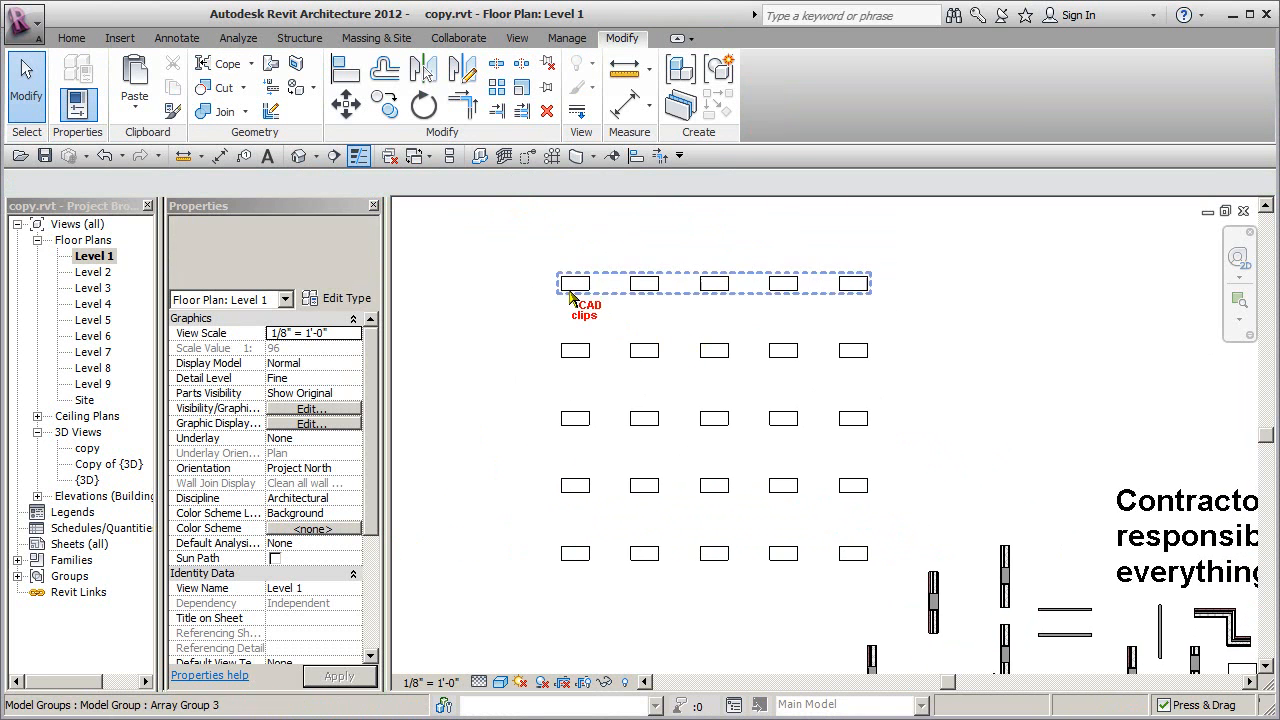
{"action": "left_click", "coordinate": [494, 414]}
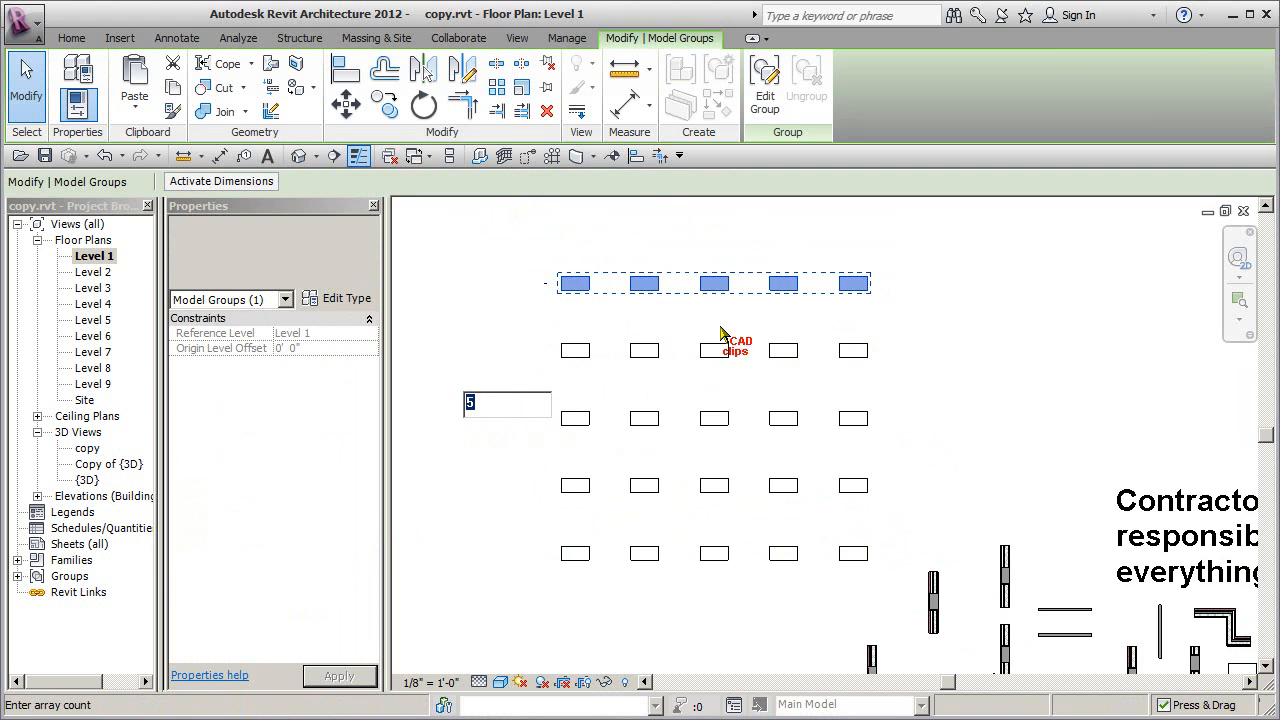
{"action": "left_click", "coordinate": [927, 320]}
- Nudge the top row of desks upward to widen the spacing between all the arrayed rows
{"action": "left_click", "coordinate": [865, 283]}
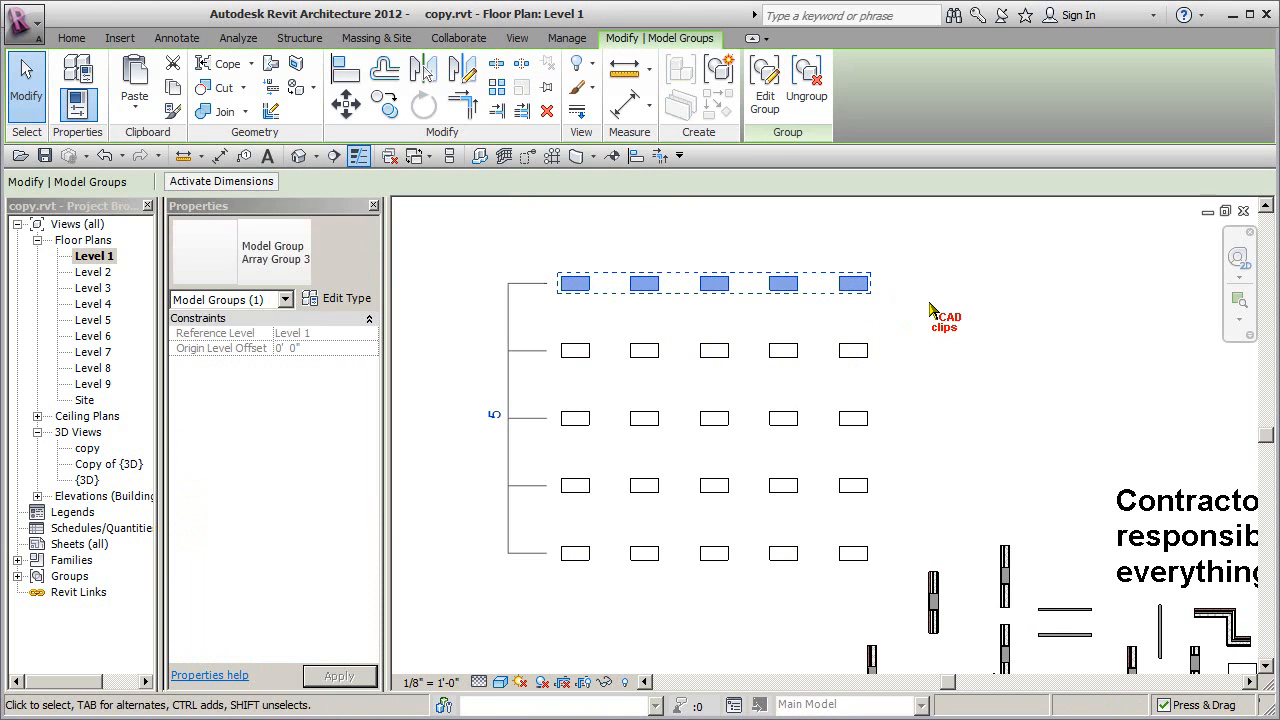
{"action": "key", "text": "Up"}
{"action": "key", "text": "Up"}
{"action": "key", "text": "Up"}
{"action": "key", "text": "Up"}
{"action": "key", "text": "Up"}
{"action": "key", "text": "Up"}
{"action": "key", "text": "Up"}
{"action": "key", "text": "Up"}
{"action": "key", "text": "Up"}
{"action": "key", "text": "Up"}
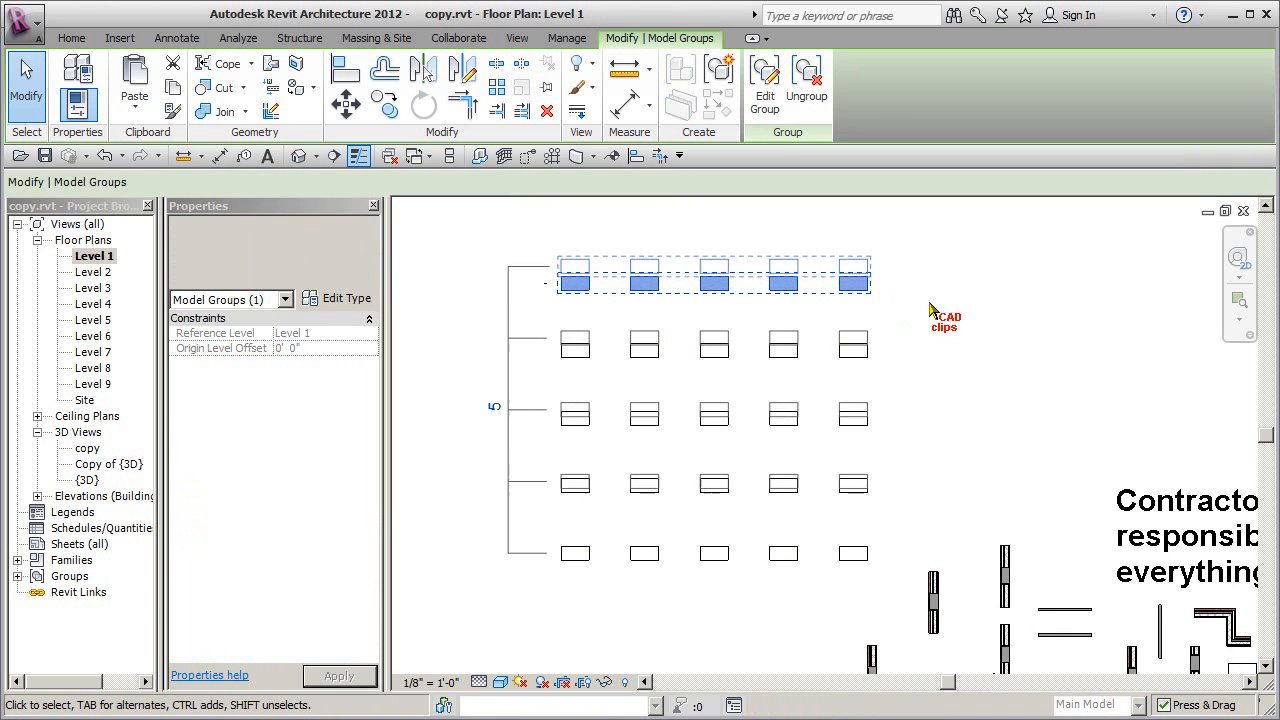
{"action": "left_click", "coordinate": [940, 290]}
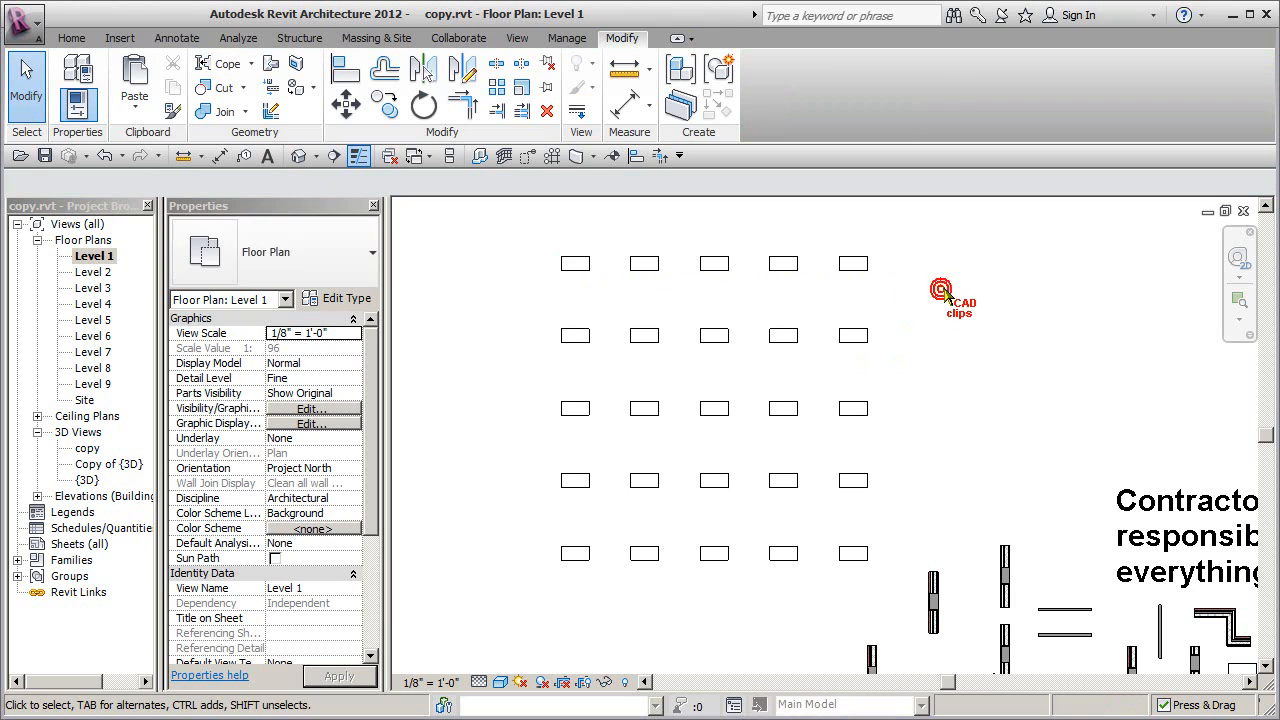
- Set the count of the vertical row array to 6
{"action": "left_click", "coordinate": [576, 268]}
{"action": "left_click", "coordinate": [496, 406]}
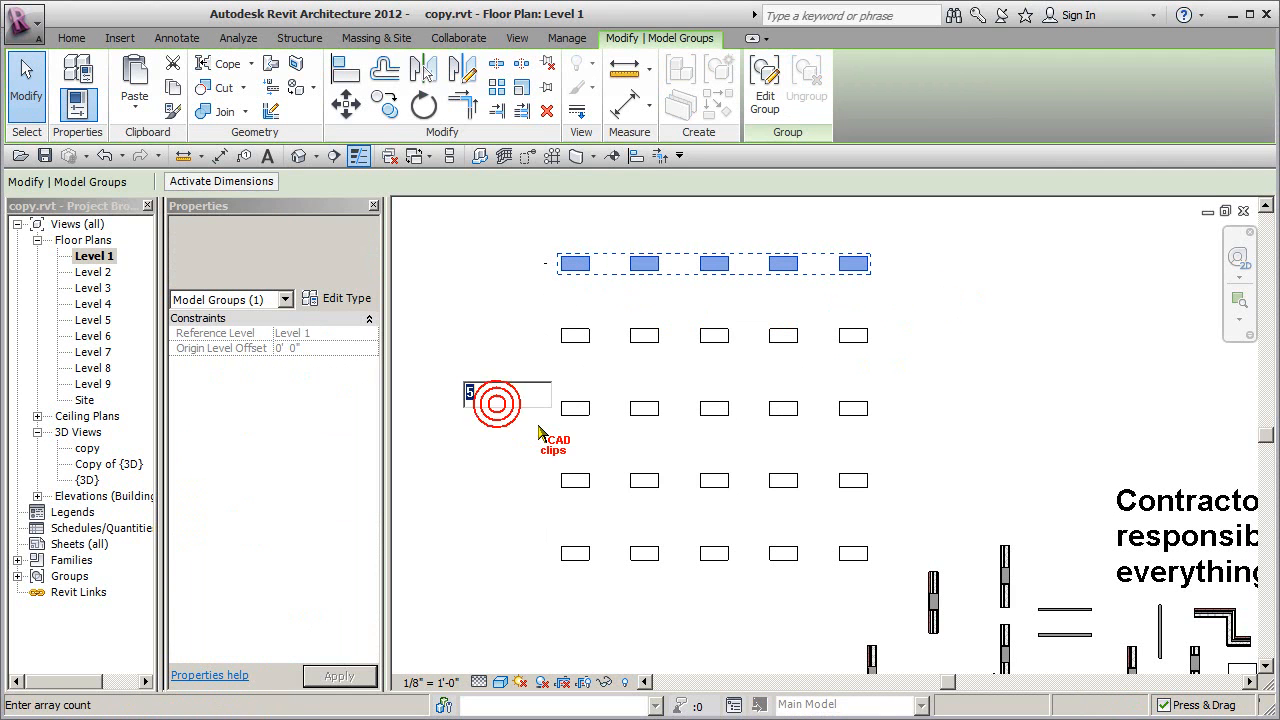
{"action": "left_click", "coordinate": [955, 403]}
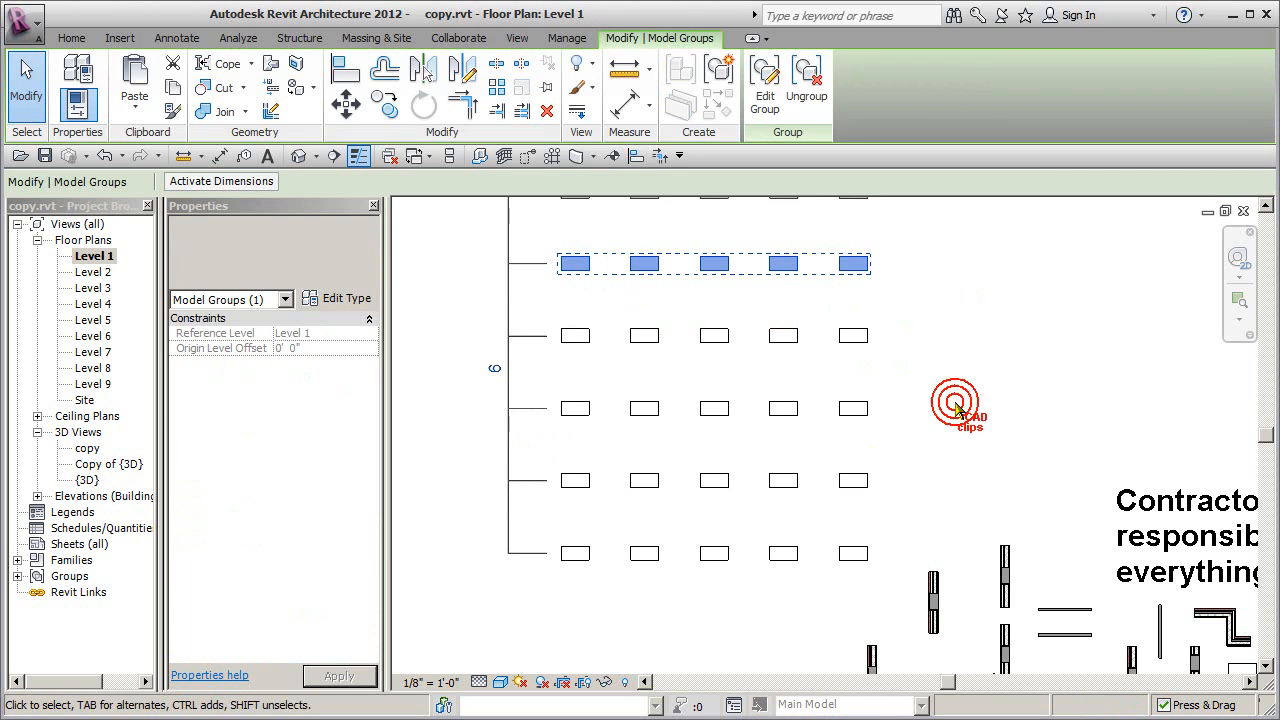
{"action": "left_click", "coordinate": [955, 403]}
- Inspect the nesting by selecting the top row's rightmost desk within its group, and the whole bottom row group
{"action": "middle_click_drag", "start_coordinate": [955, 403], "coordinate": [905, 401]}
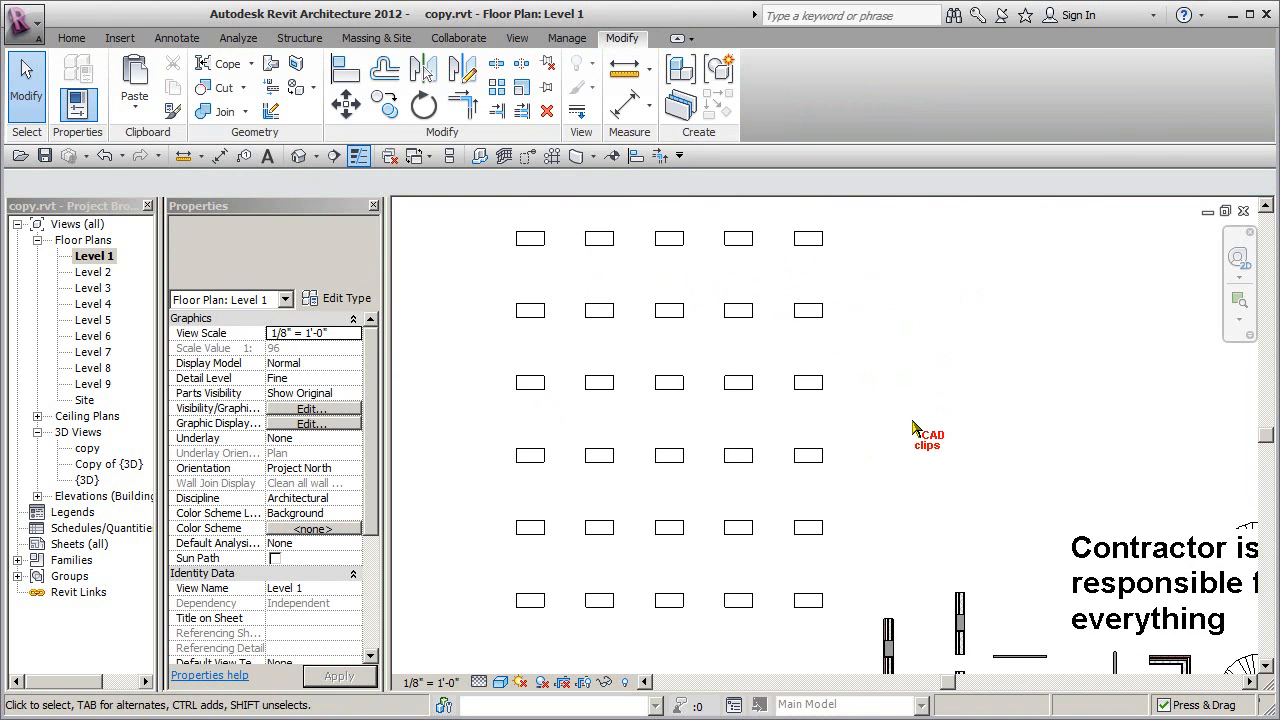
{"action": "key", "text": "Tab"}
{"action": "left_click", "coordinate": [814, 252]}
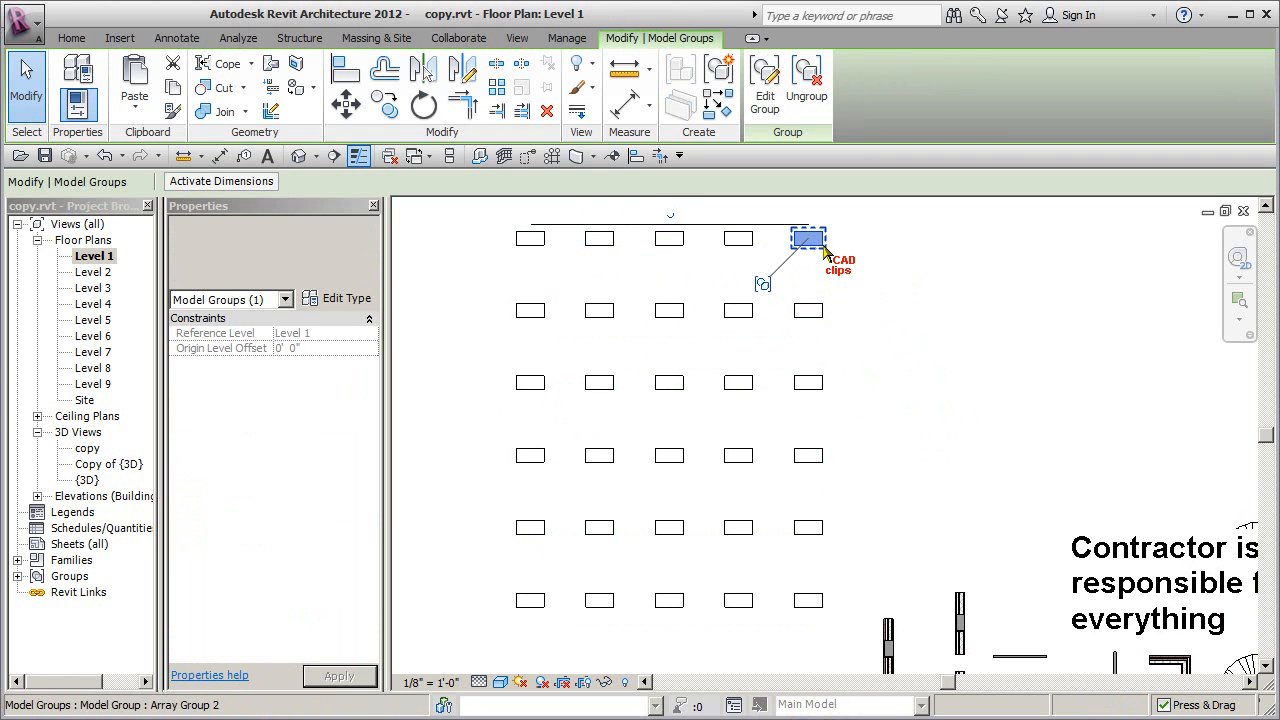
{"action": "left_click", "coordinate": [826, 622]}
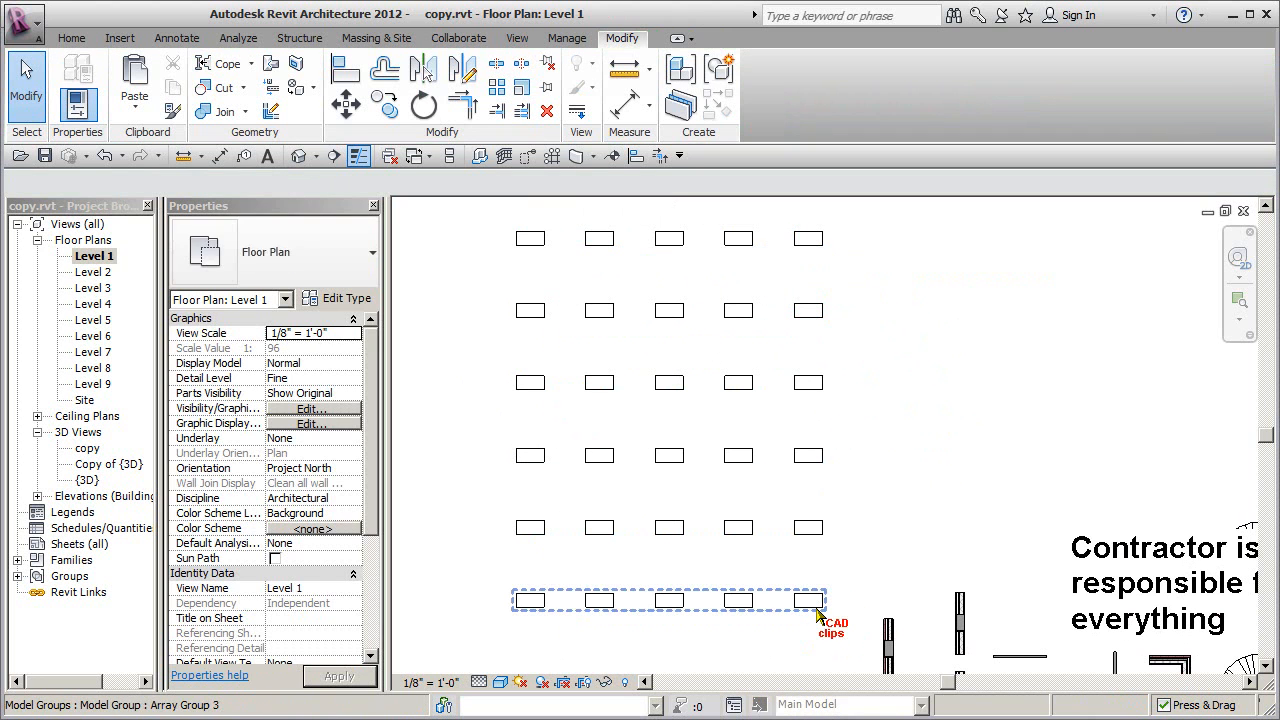
{"action": "left_click", "coordinate": [816, 608]}
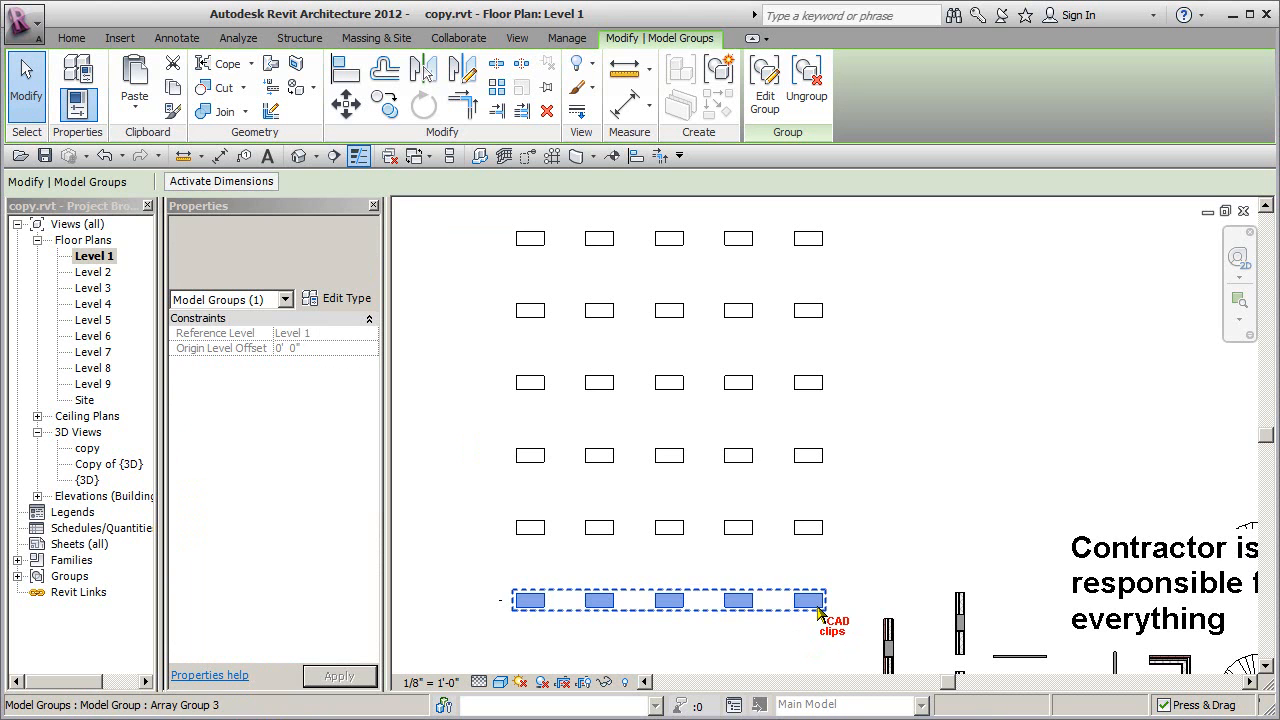
{"action": "left_click", "coordinate": [815, 627]}
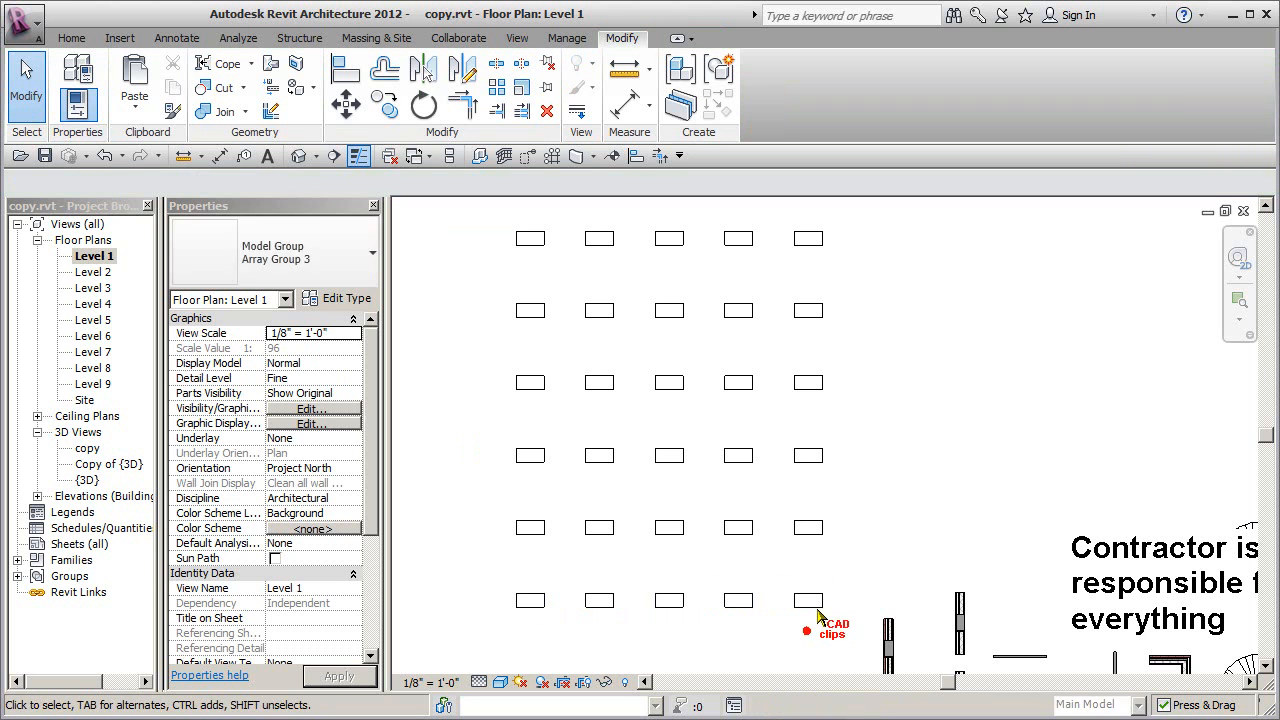
- Try to set the count of the nested horizontal array in the bottom row to 6
{"action": "left_click", "coordinate": [818, 612]}
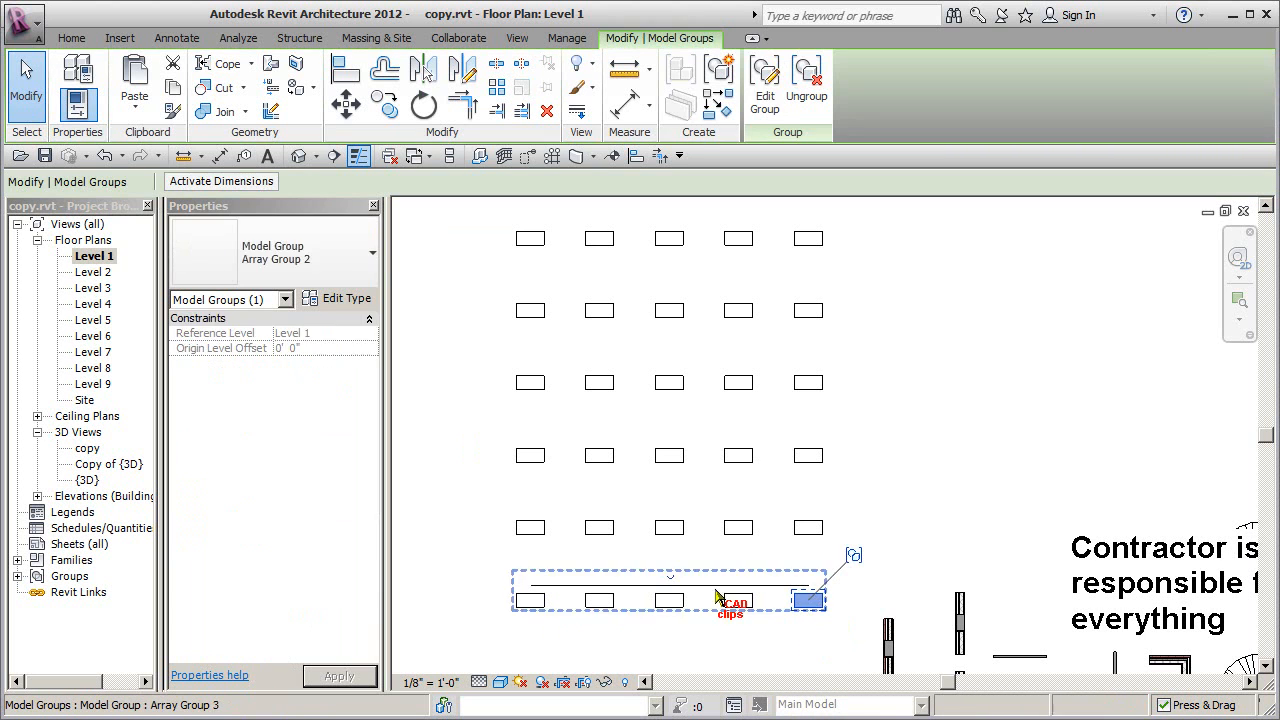
{"action": "left_click", "coordinate": [672, 578]}
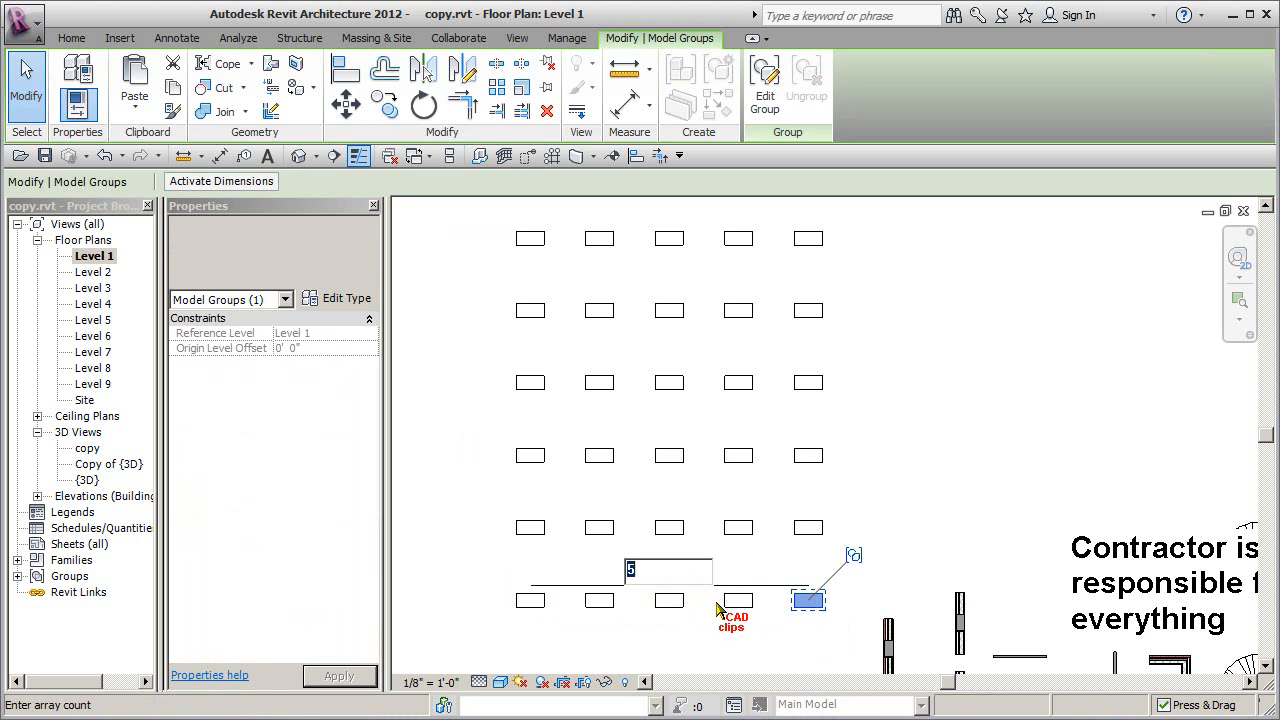
{"action": "type", "text": "6"}
{"action": "key", "text": "Return"}
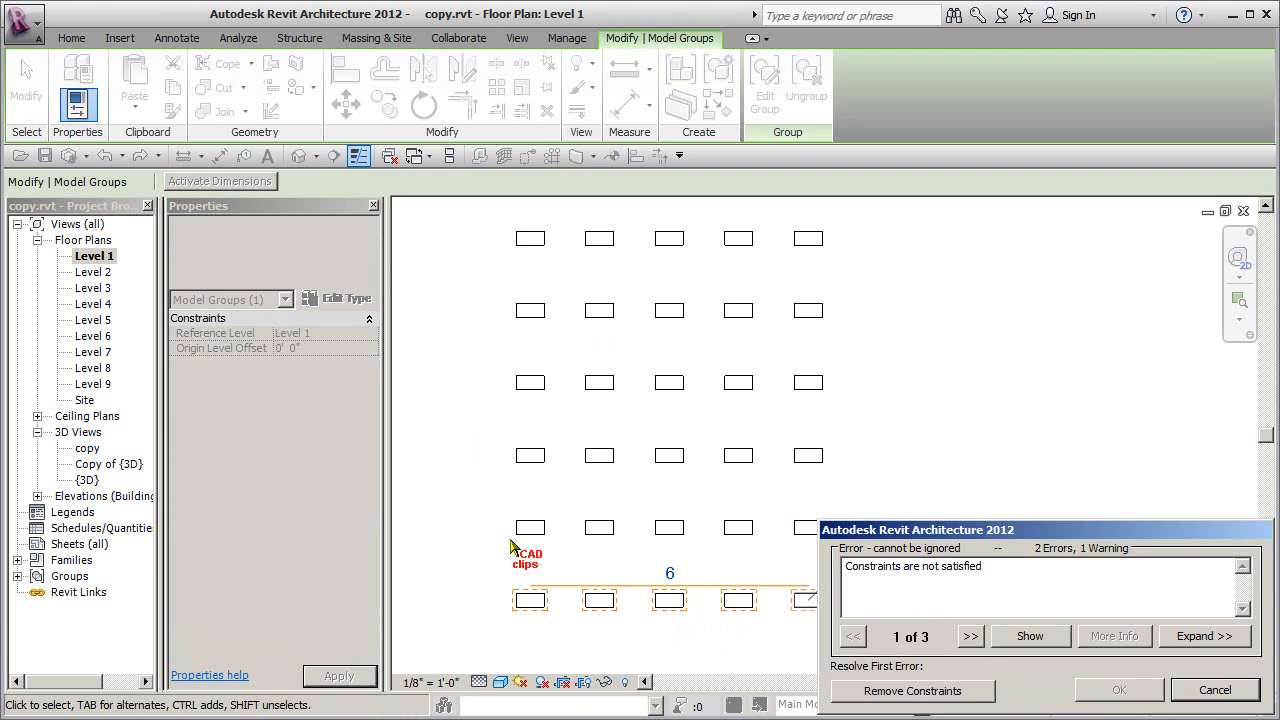
{"action": "left_click", "coordinate": [1218, 691]}
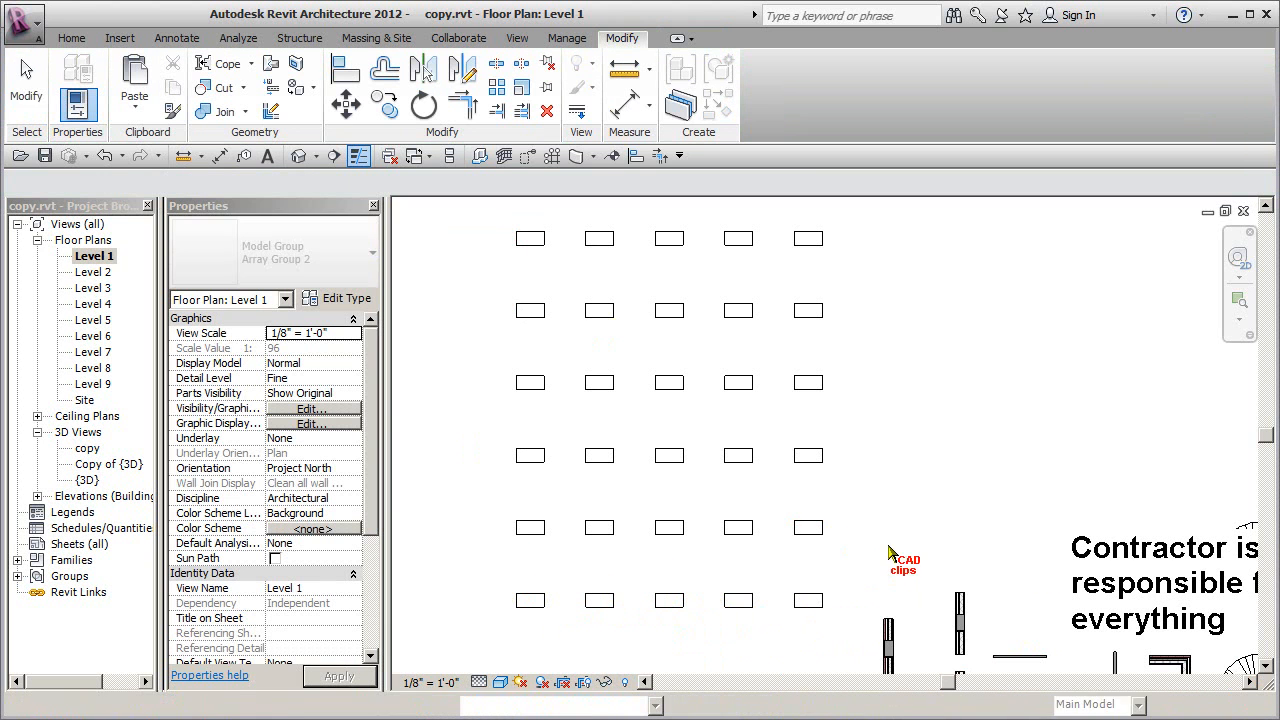
- Delete the upper five rows of desks, keeping only the bottom row
{"action": "scroll", "coordinate": [800, 535], "scroll_direction": "down", "scroll_amount": 1}
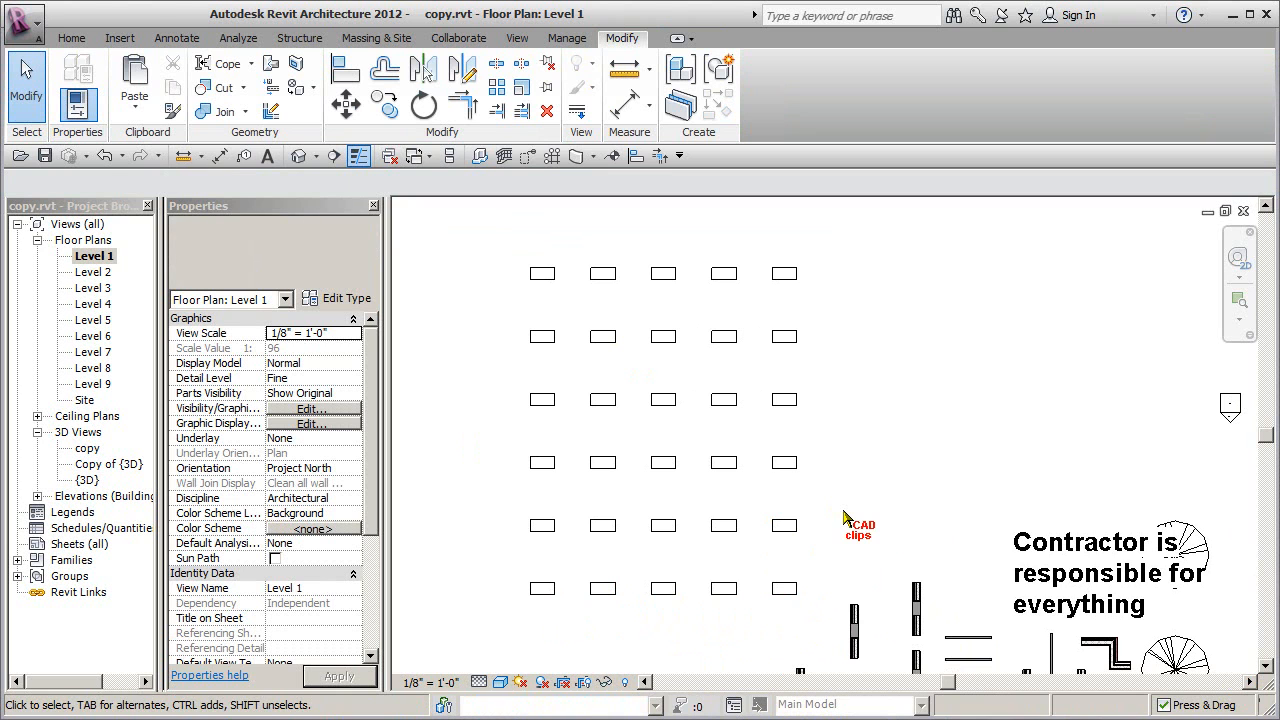
{"action": "left_click", "coordinate": [560, 289]}
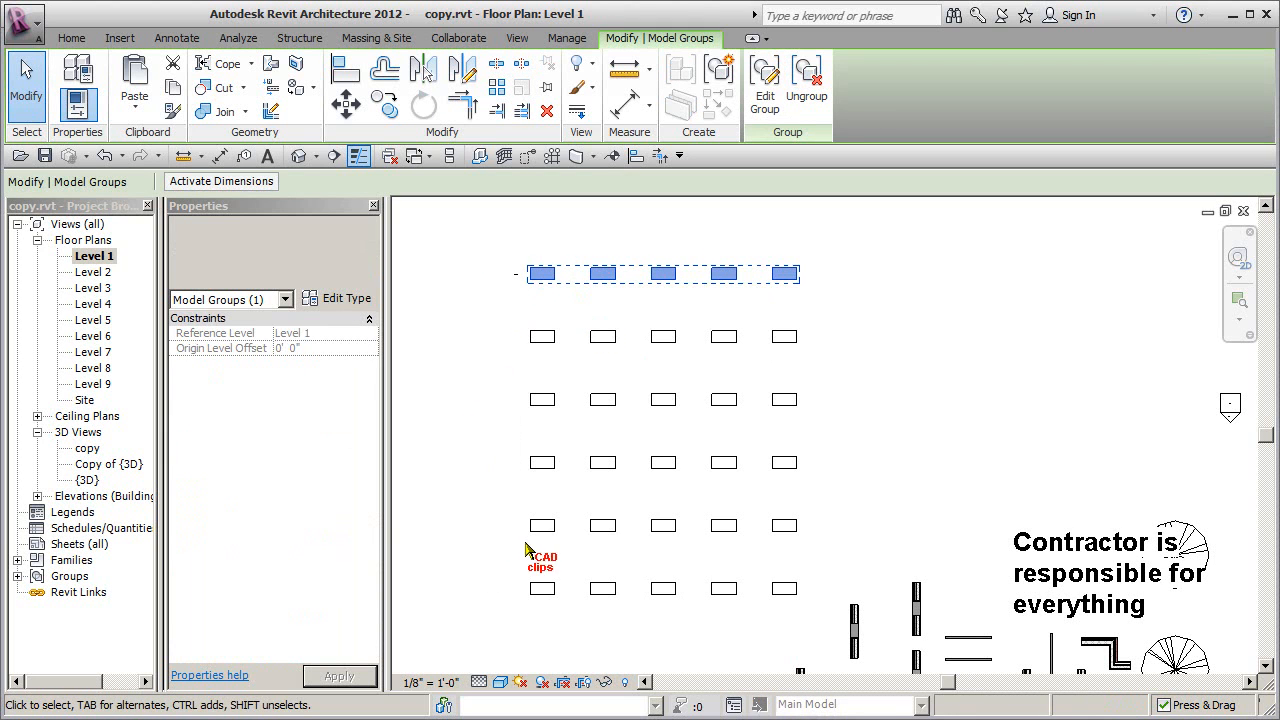
{"action": "left_click_drag", "start_coordinate": [443, 550], "coordinate": [864, 250]}
{"action": "key", "text": "Delete"}
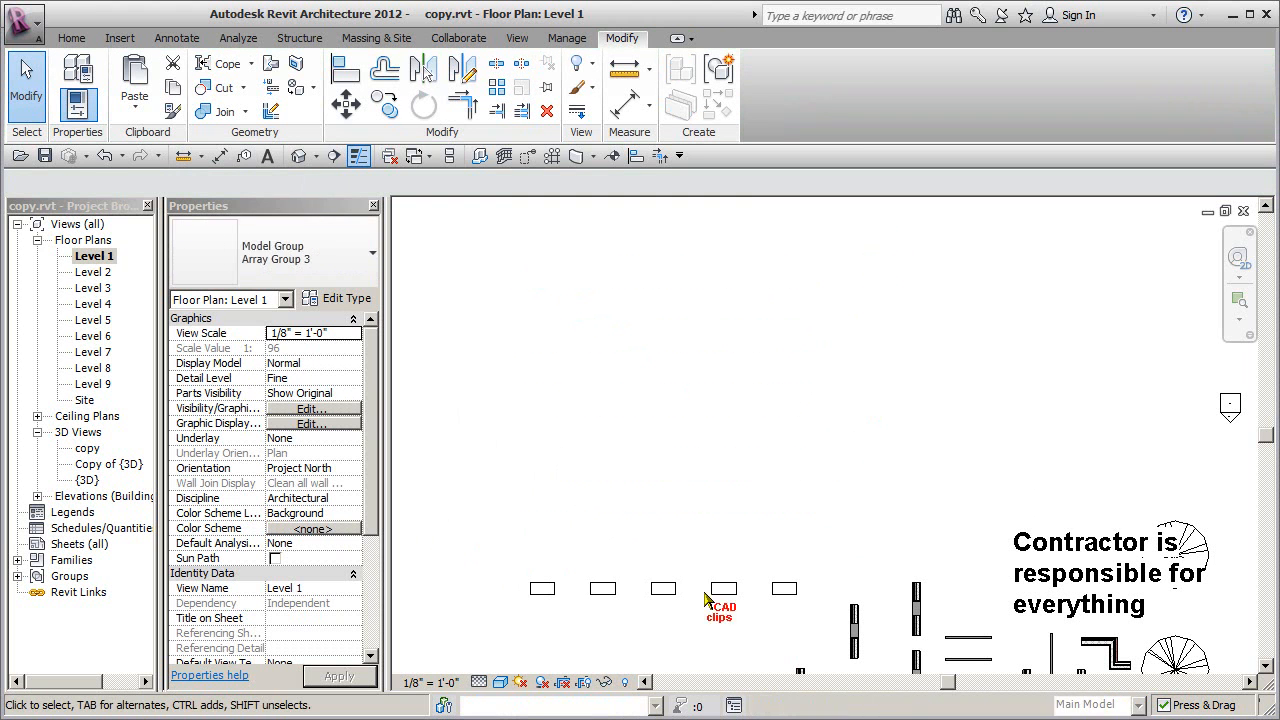
{"action": "left_click_drag", "start_coordinate": [737, 548], "coordinate": [517, 646]}
{"action": "key", "text": "Delete"}
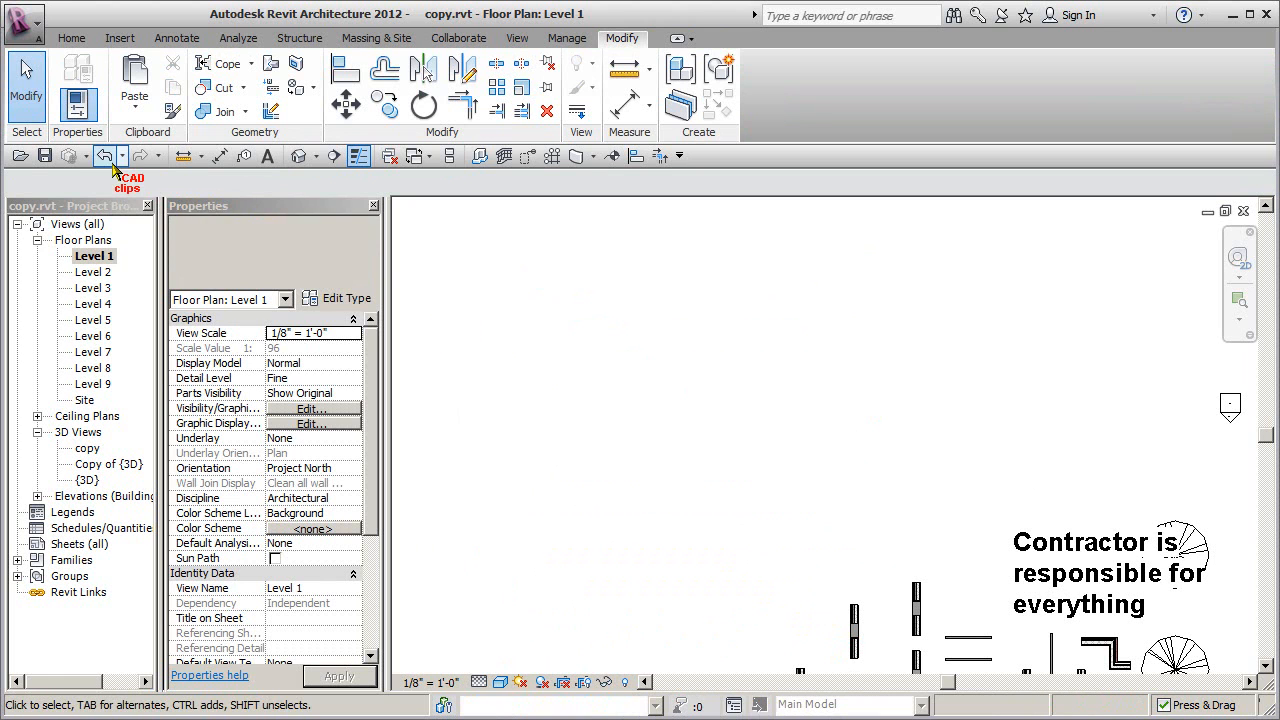
{"action": "left_click", "coordinate": [104, 155]}
- Ungroup the remaining bottom row so its horizontal desk array is directly editable
{"action": "left_click", "coordinate": [693, 596]}
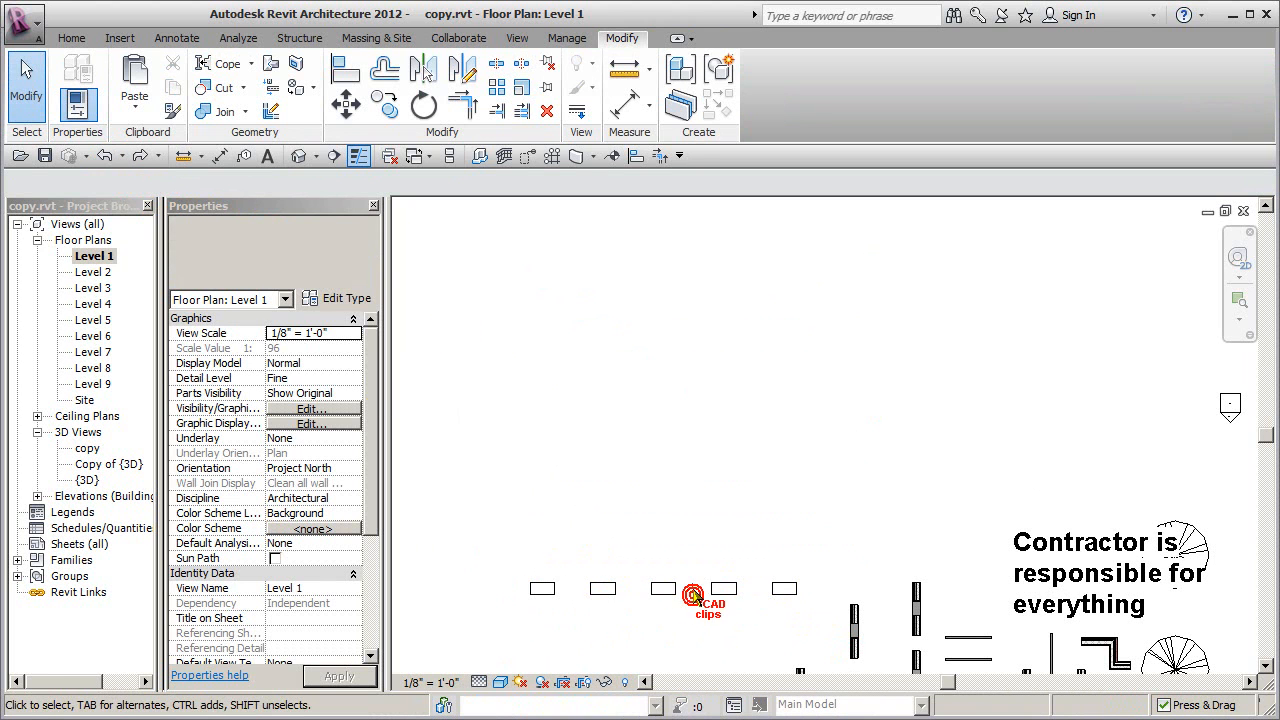
{"action": "left_click", "coordinate": [697, 590]}
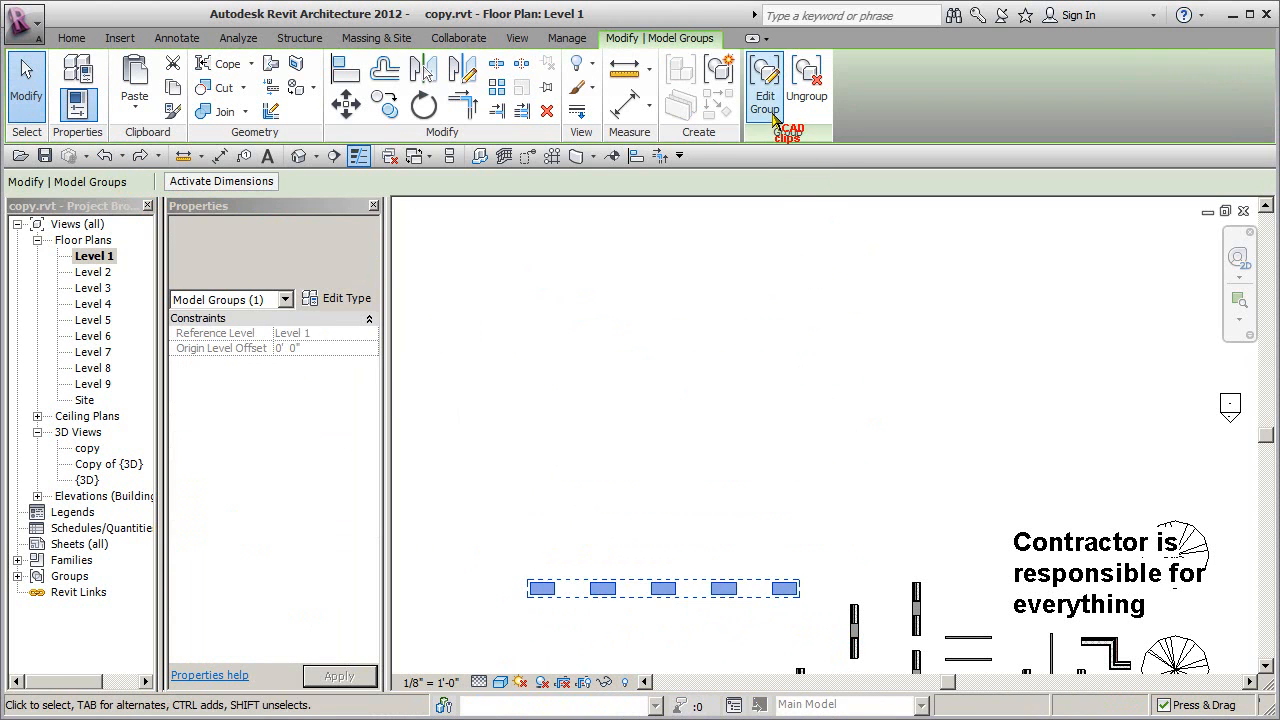
{"action": "left_click", "coordinate": [806, 100]}
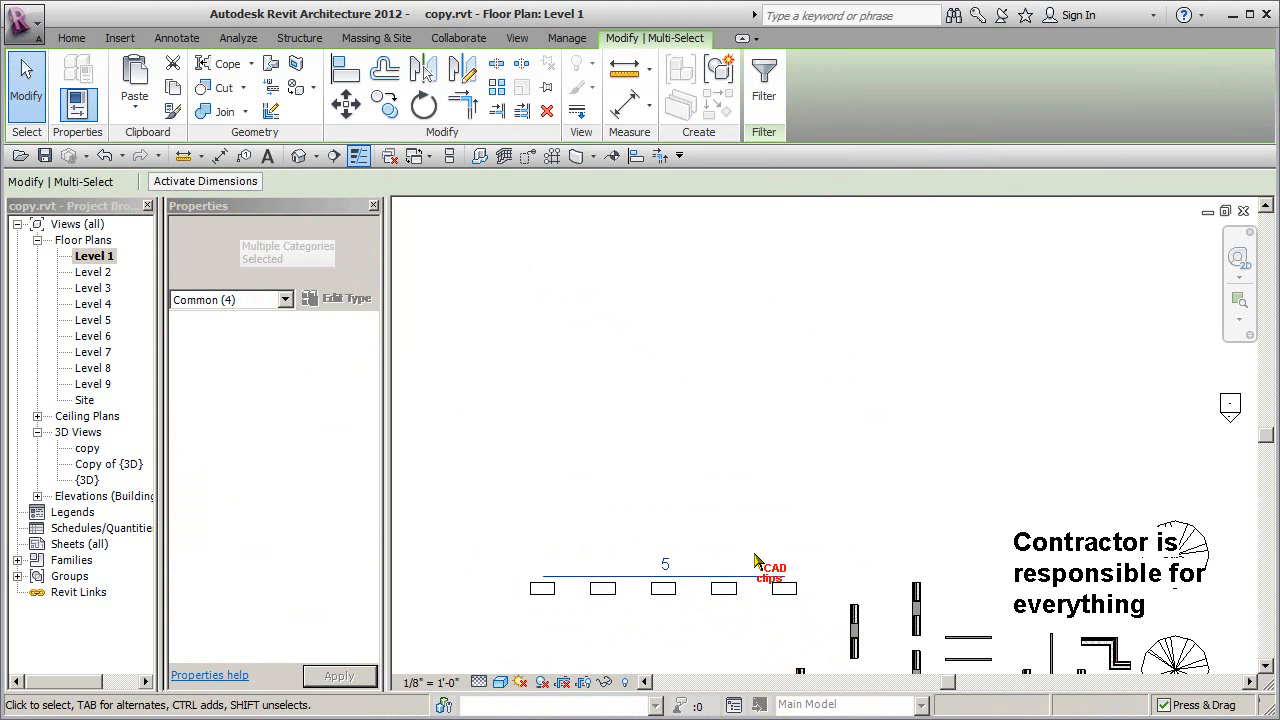
{"action": "left_click", "coordinate": [663, 537]}
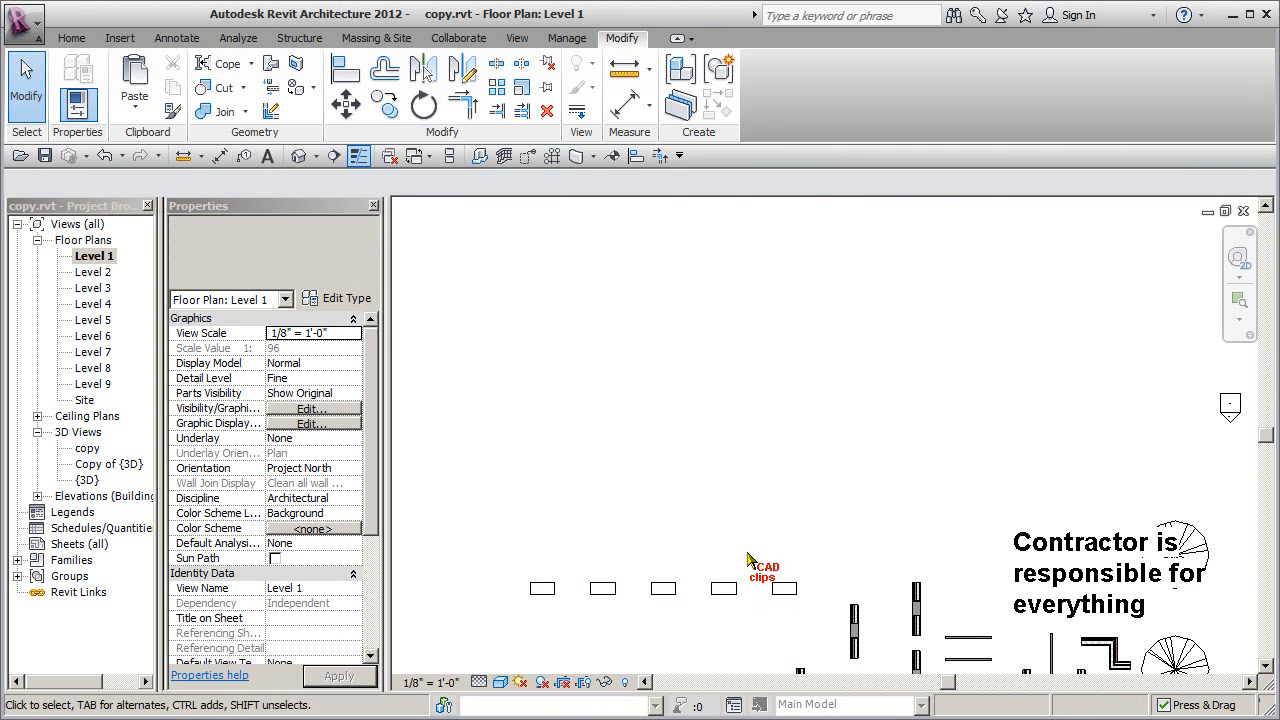
- Set the count of the ungrouped row's horizontal desk array to 6
{"action": "left_click", "coordinate": [706, 589]}
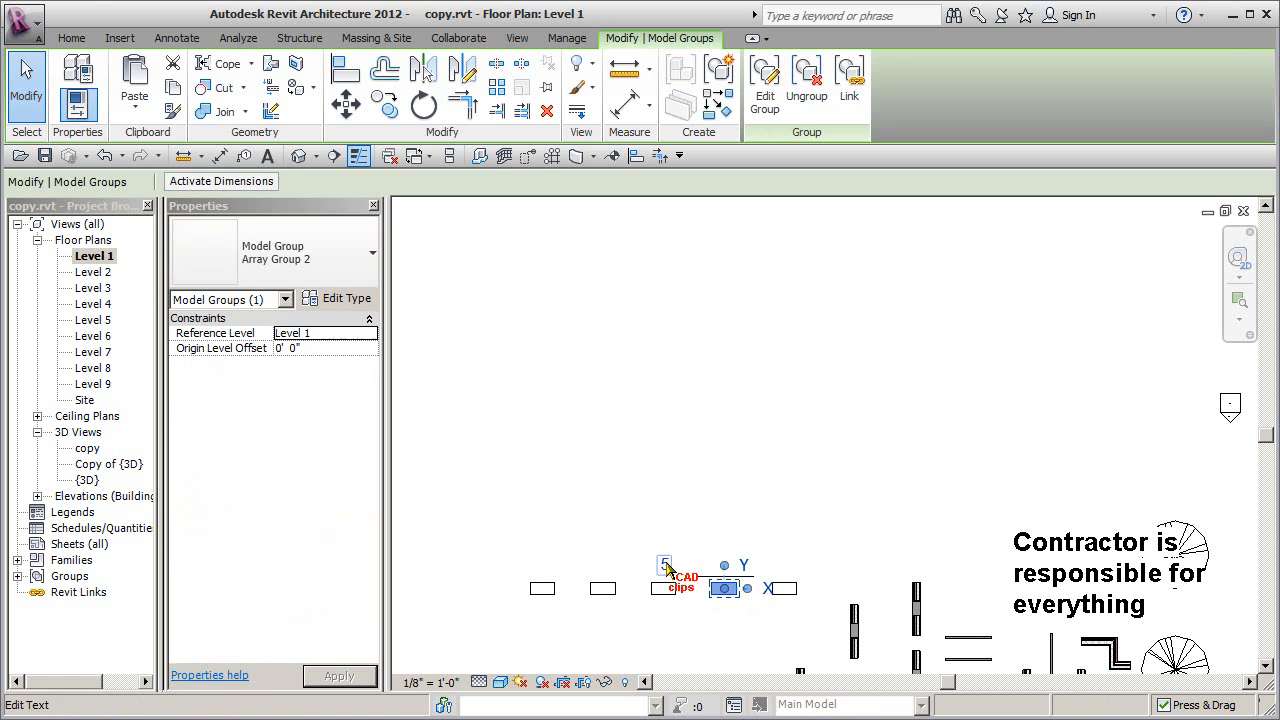
{"action": "key", "text": "Return"}
{"action": "left_click", "coordinate": [824, 487]}
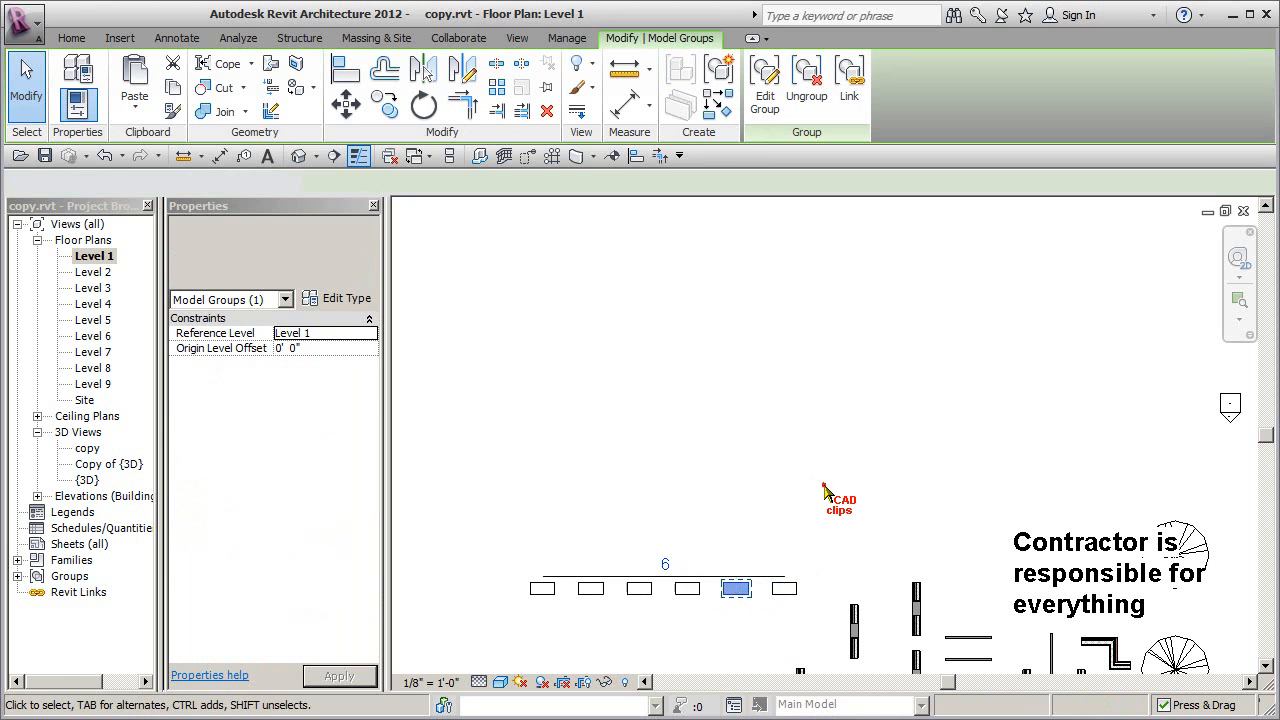
- Delete all desks in the row except the rightmost one, and ungroup that remaining desk
{"action": "scroll", "coordinate": [764, 600], "scroll_direction": "up", "scroll_amount": 2}
{"action": "middle_click_drag", "start_coordinate": [802, 529], "coordinate": [920, 486]}
{"action": "left_click_drag", "start_coordinate": [867, 487], "coordinate": [453, 582]}
{"action": "left_click", "coordinate": [645, 590]}
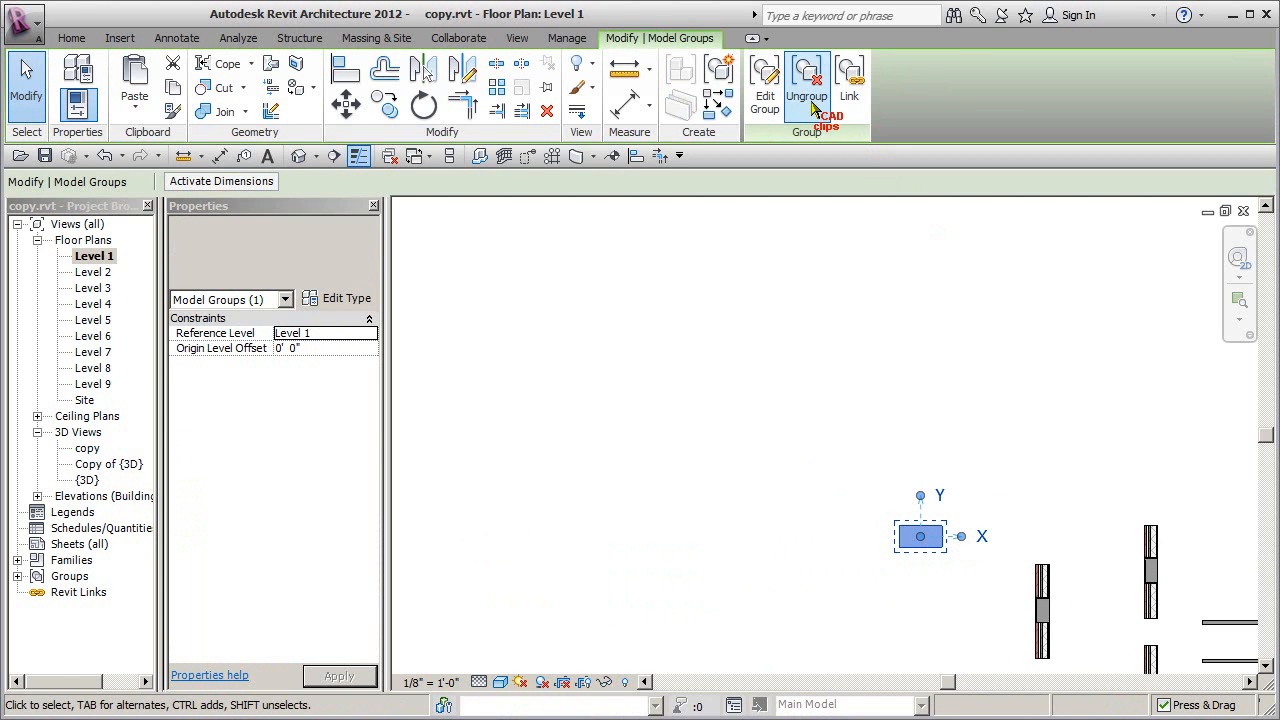
{"action": "left_click", "coordinate": [806, 85]}
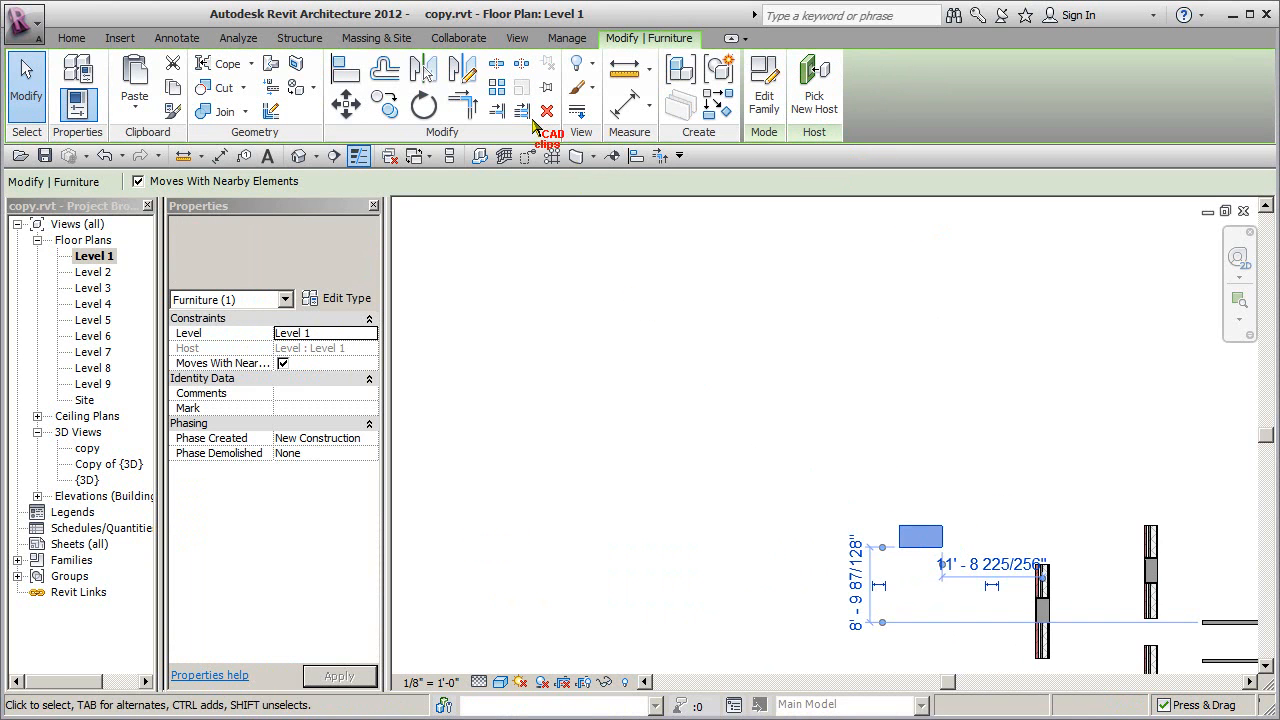
- Try to array the single desk linearly with Group And Associate on, Number 2, Move To 2nd and Constrain on
{"action": "left_click", "coordinate": [497, 87]}
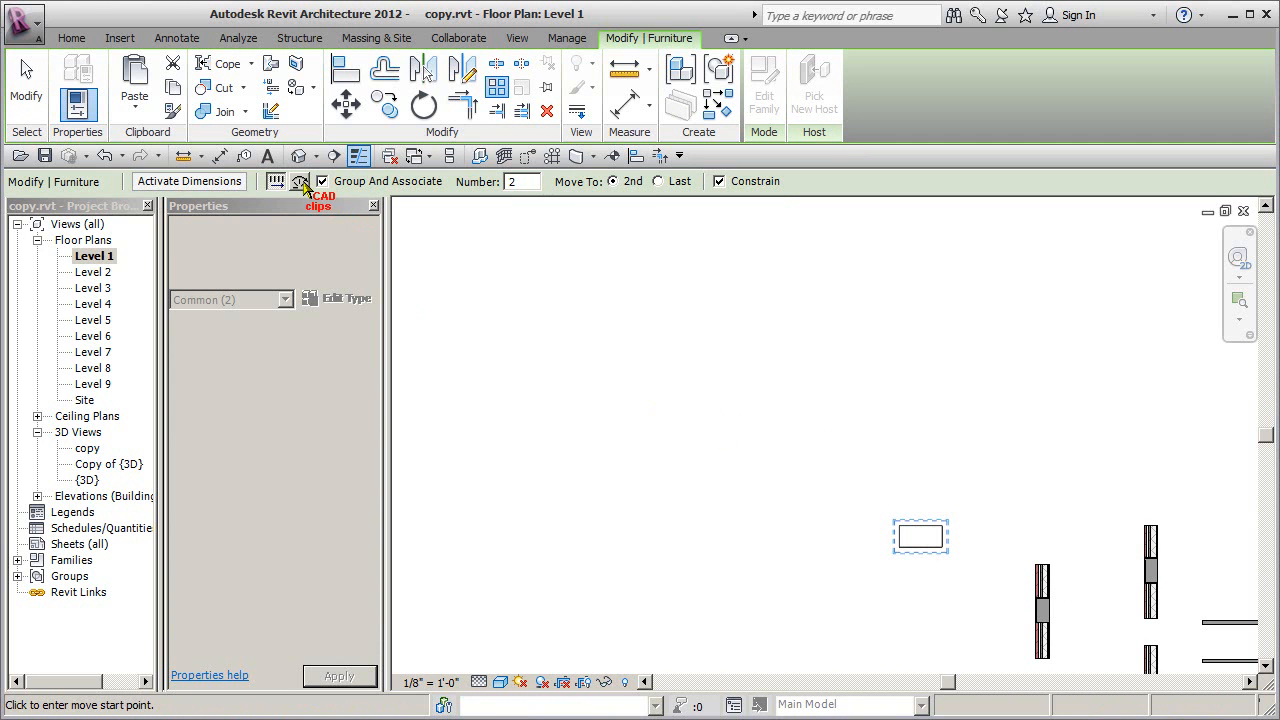
{"action": "middle_click_drag", "start_coordinate": [757, 443], "coordinate": [666, 449]}
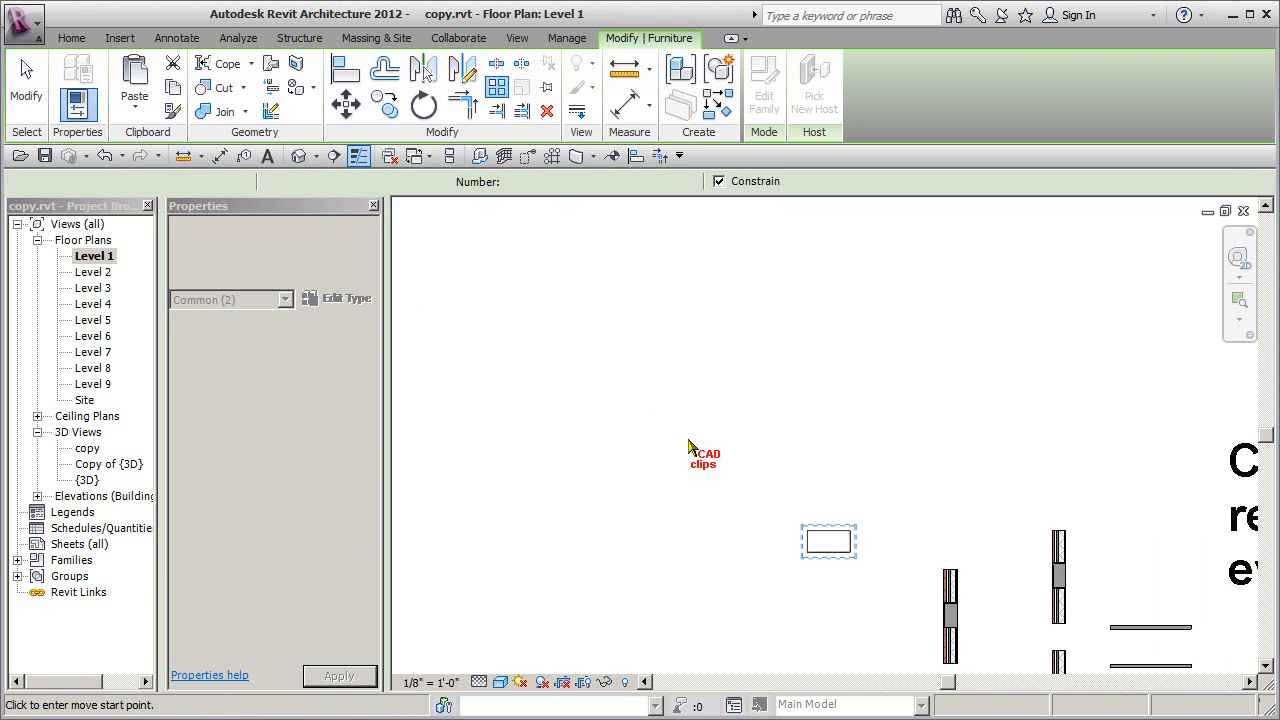
{"action": "left_click", "coordinate": [816, 438]}
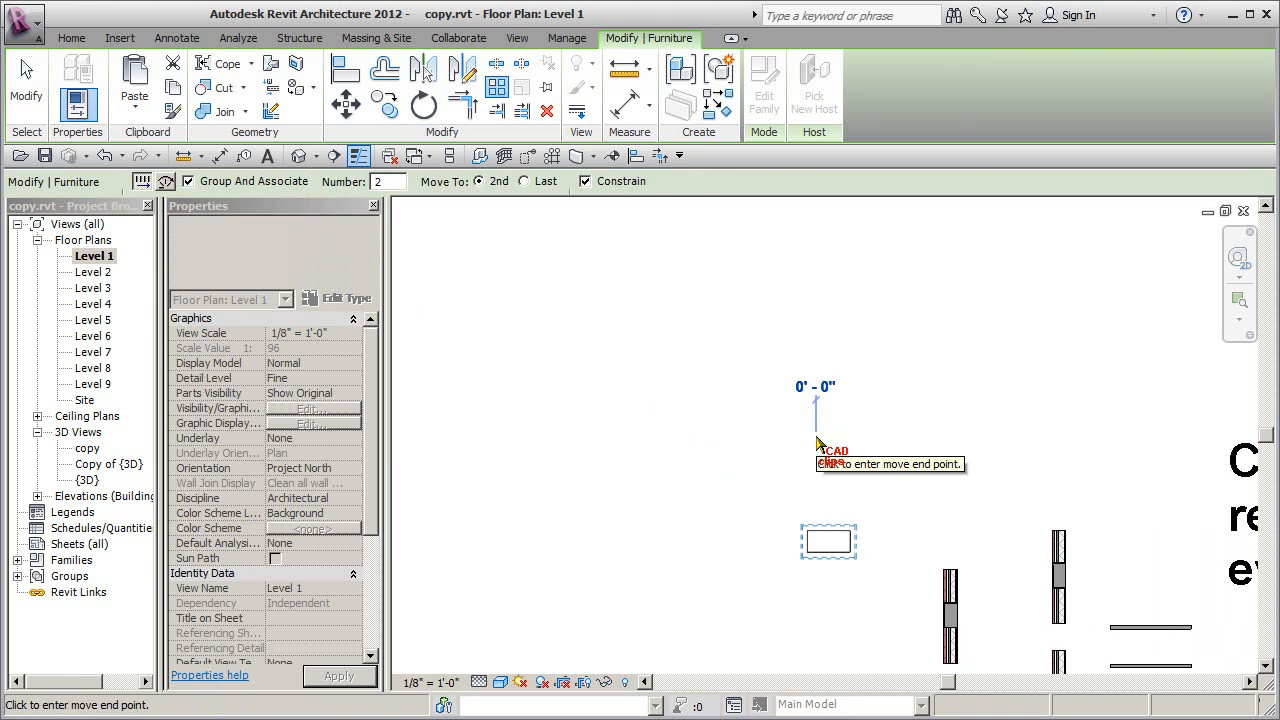
{"action": "left_click", "coordinate": [816, 443]}
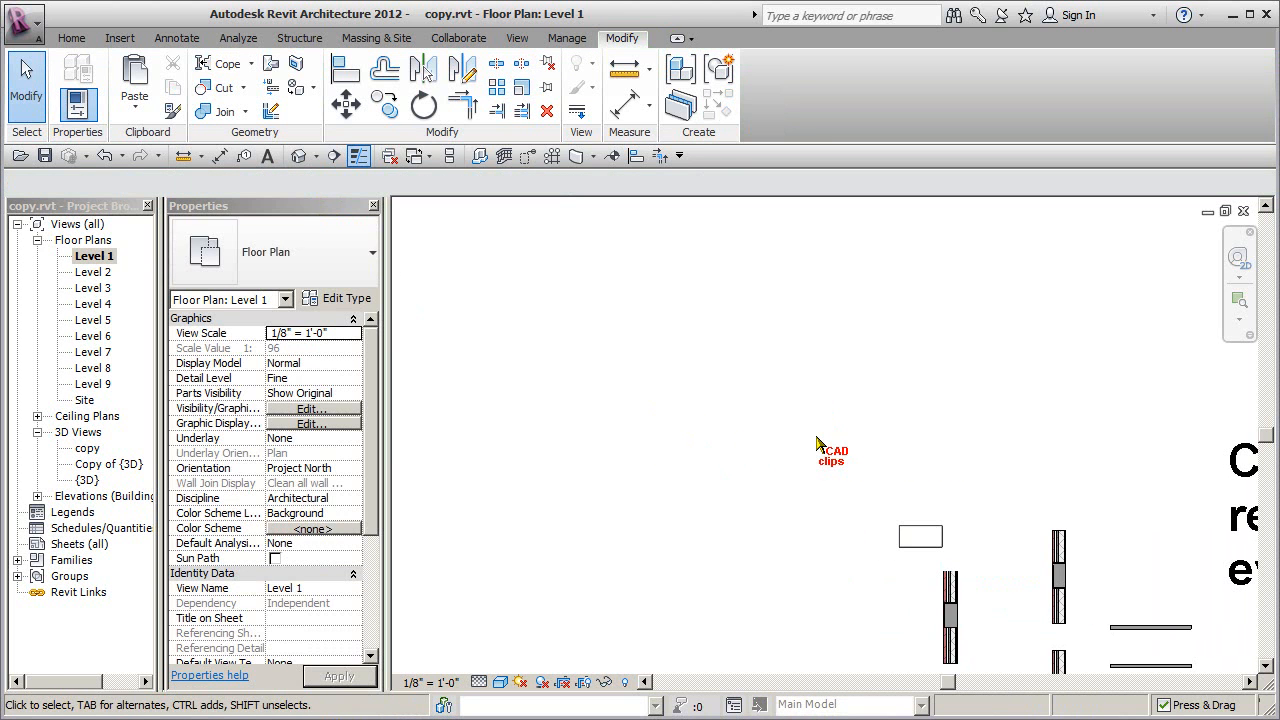